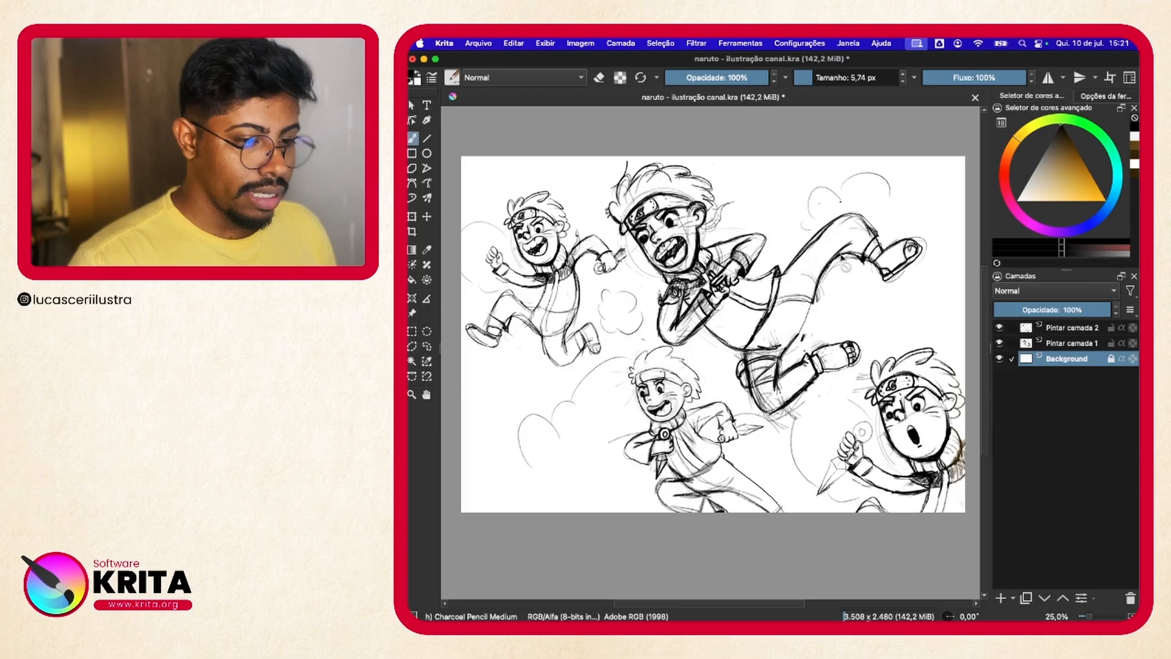
# - Hide the rough sketch layer "Pintar camada 1" so only the clean line drawing shows
pyautogui.moveTo(1047, 348)
pyautogui.mouseDown()
pyautogui.moveTo(976, 284)
pyautogui.moveTo(1003, 353)
pyautogui.moveTo(1047, 348)
pyautogui.mouseUp()
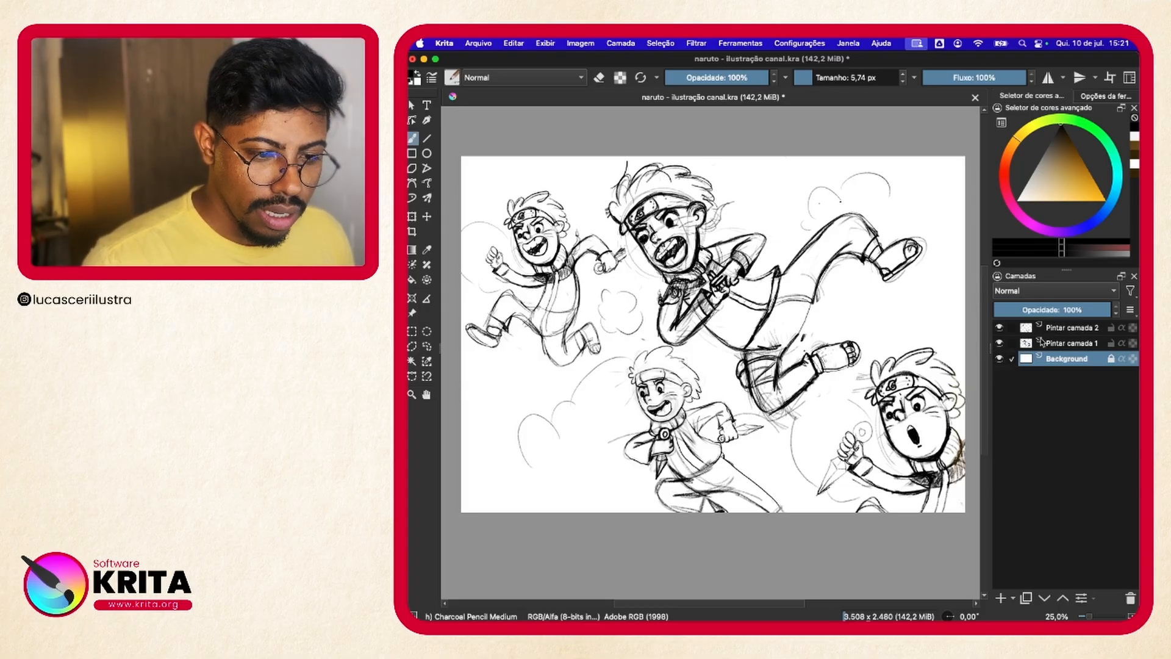
pyautogui.click(1000, 343)
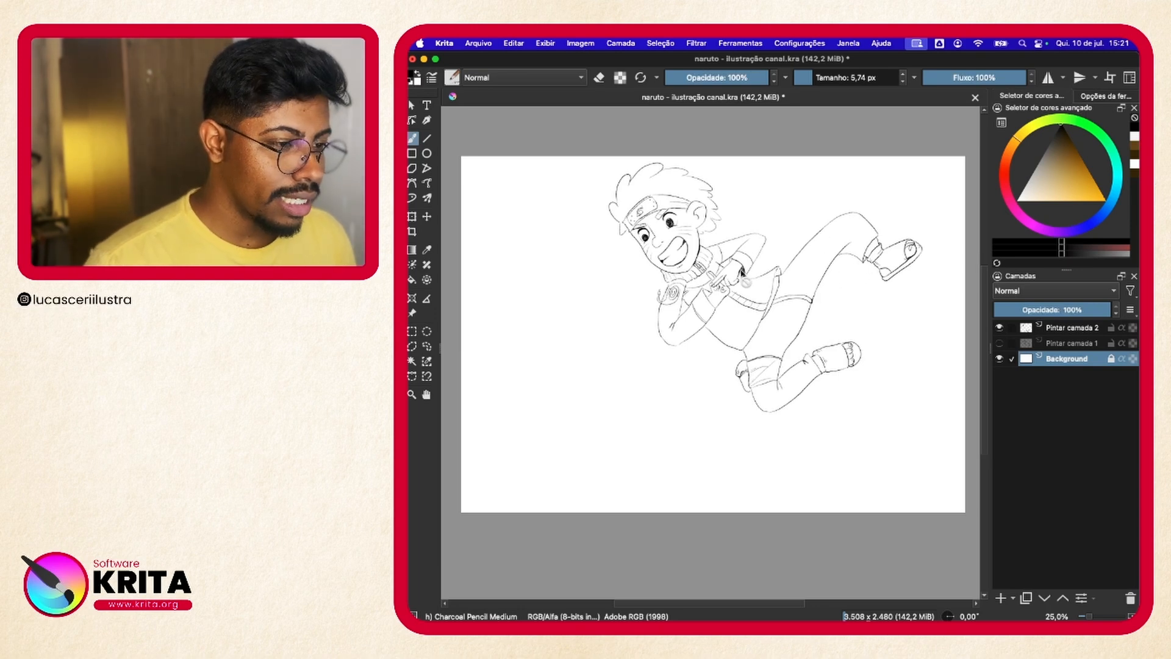
pyautogui.moveTo(756, 262)
pyautogui.mouseDown()
pyautogui.moveTo(789, 242)
pyautogui.moveTo(763, 265)
pyautogui.mouseUp()
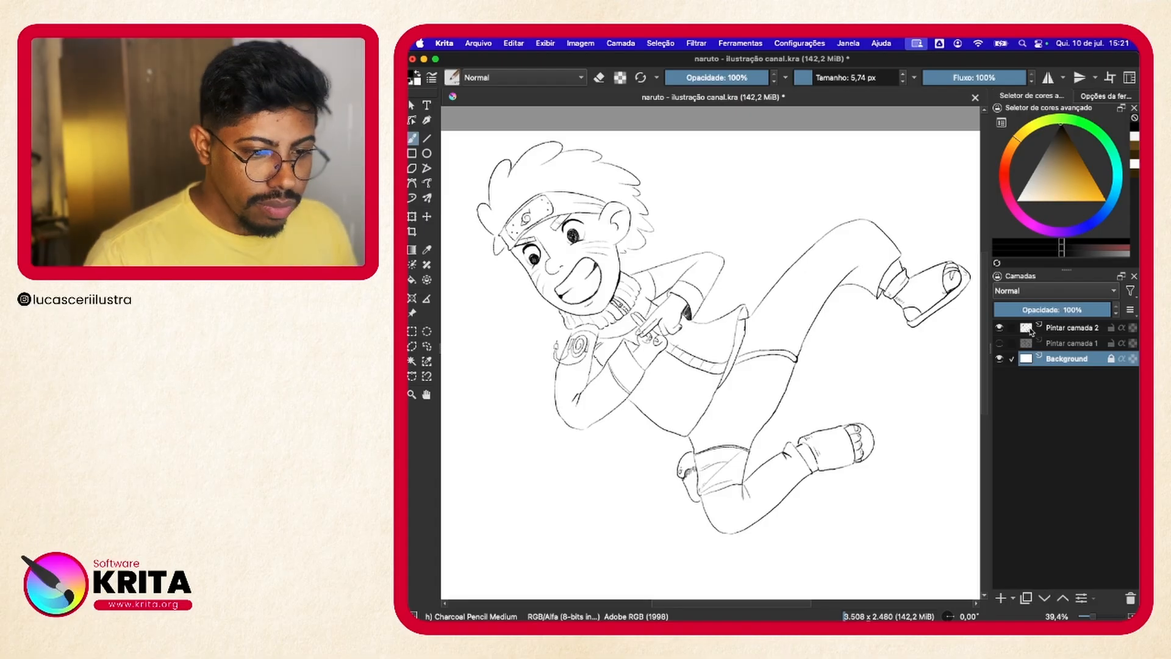
# - Set a light orange-yellow paint colour and choose the Ink-4 Pen Rough brush preset
pyautogui.click(1064, 329)
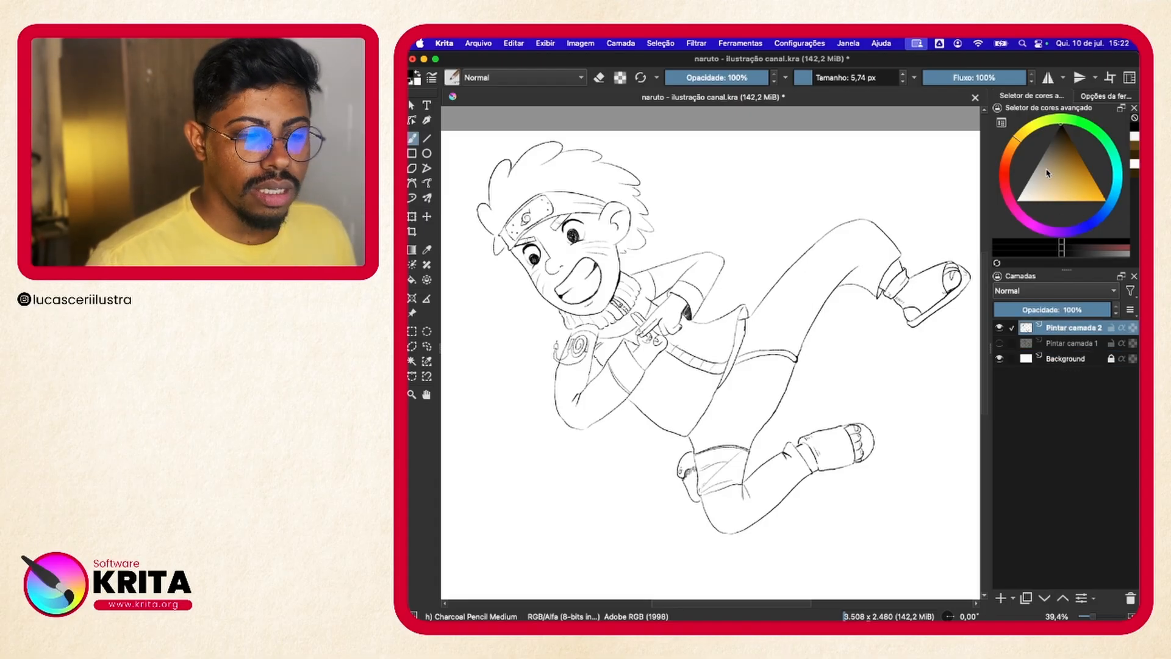
pyautogui.click(1072, 202)
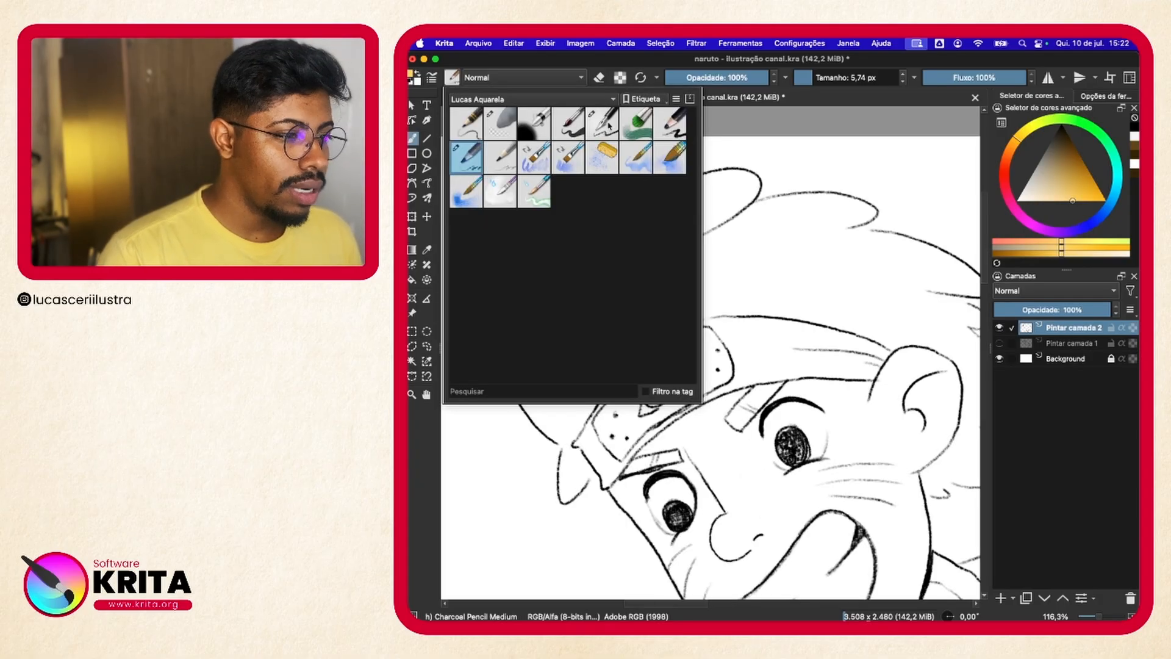
pyautogui.click(609, 126)
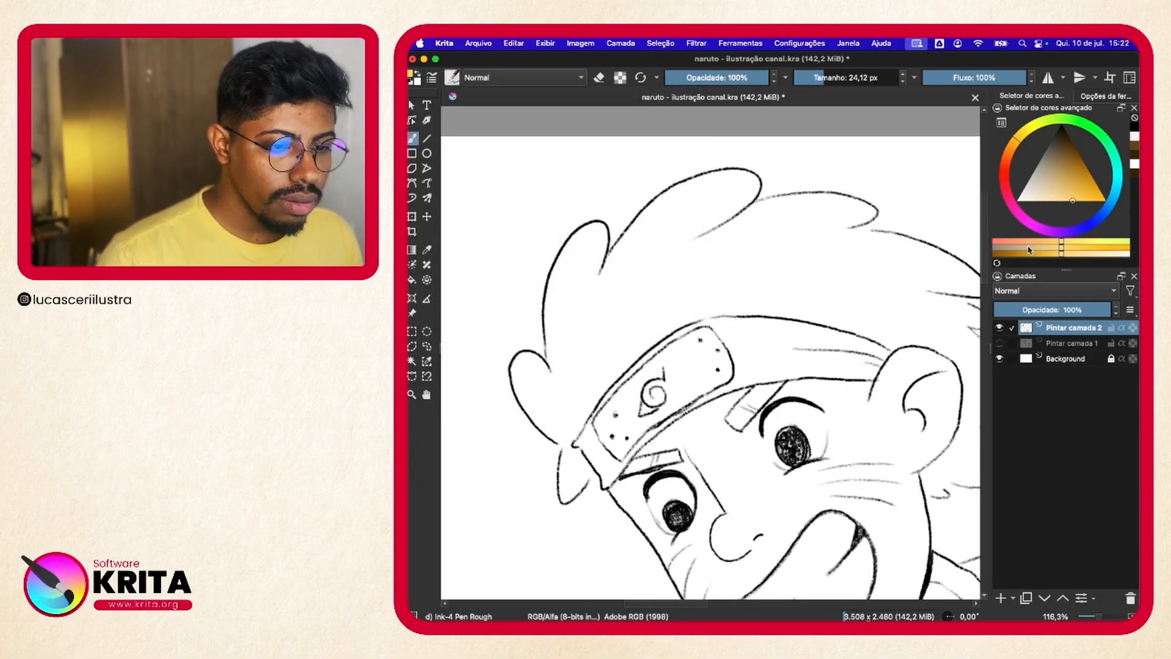
pyautogui.moveTo(562, 161)
pyautogui.mouseDown()
pyautogui.moveTo(558, 184)
pyautogui.moveTo(628, 175)
pyautogui.mouseUp()
pyautogui.press('super+z')
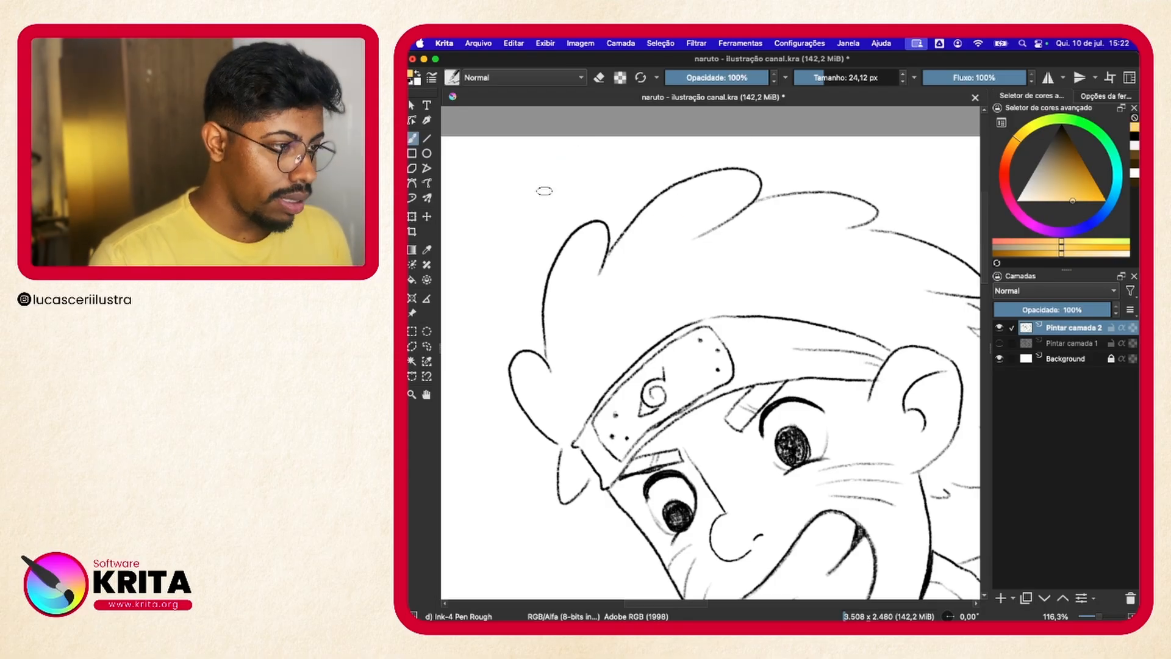
pyautogui.moveTo(552, 160); pyautogui.dragTo(477, 247)
pyautogui.press('super+z')
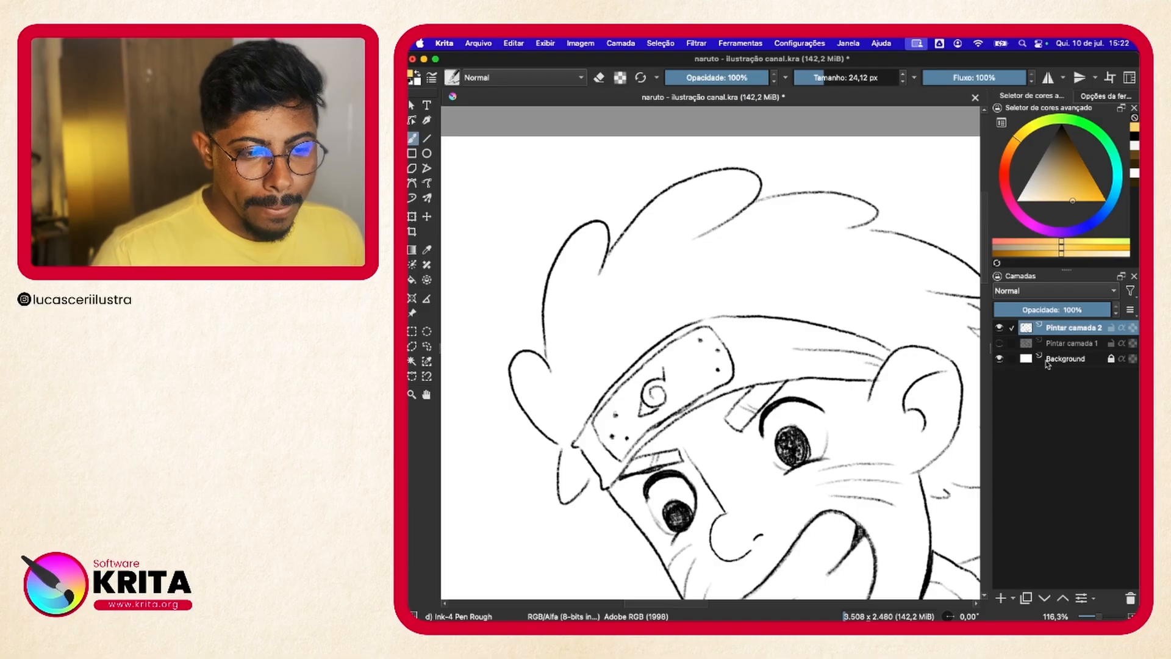
# - Rename the line drawing layer "Pintar camada 2" as LINEARTE
pyautogui.click(1061, 346)
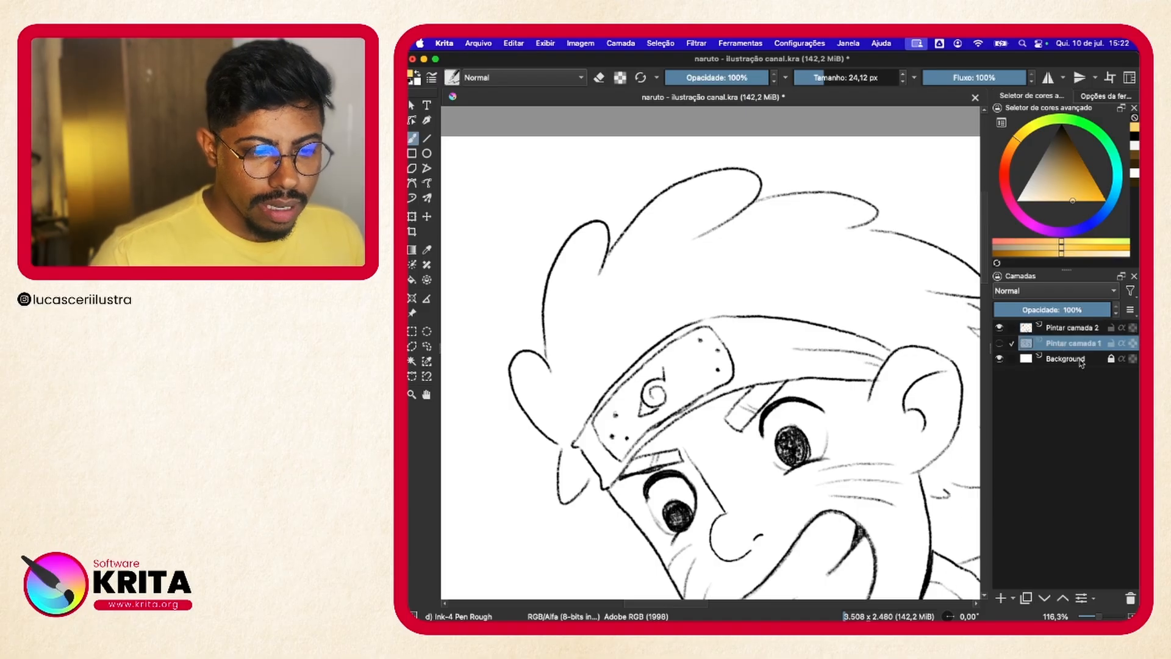
pyautogui.click(1047, 329)
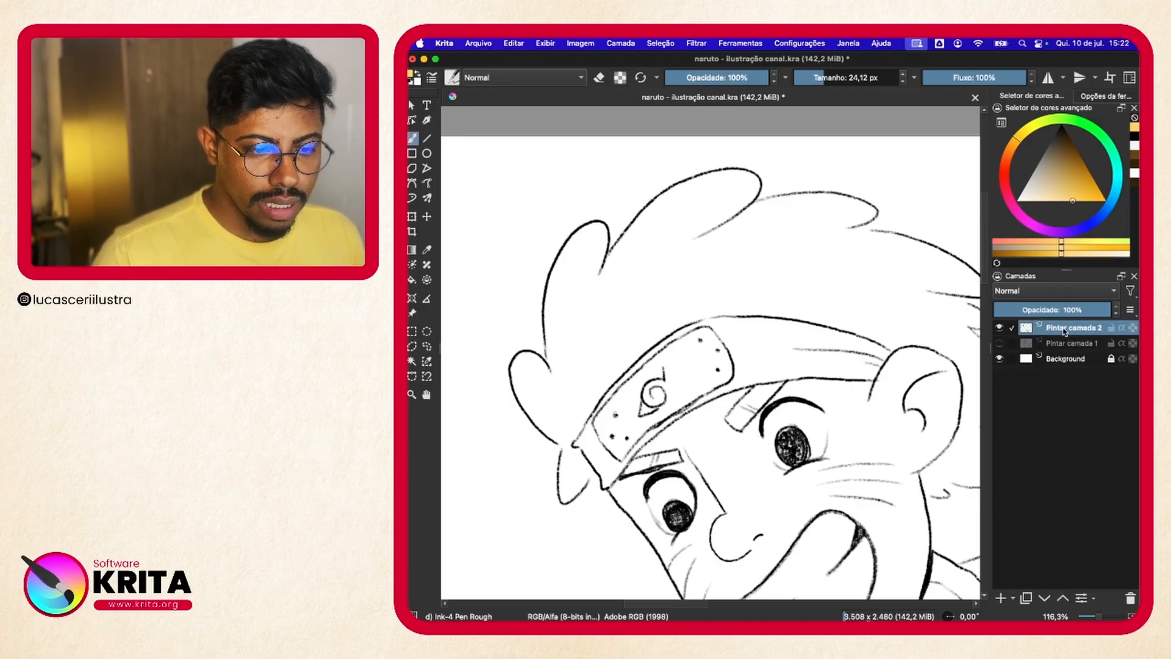
pyautogui.doubleClick(1067, 331)
pyautogui.write('Li')
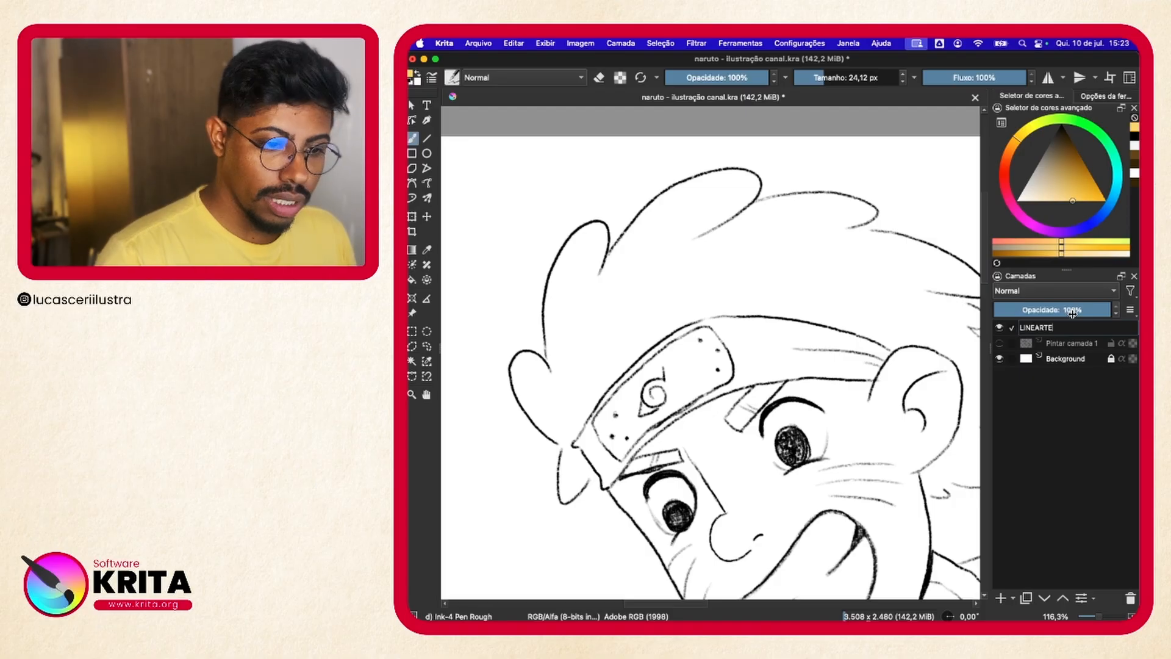
pyautogui.press('Return')
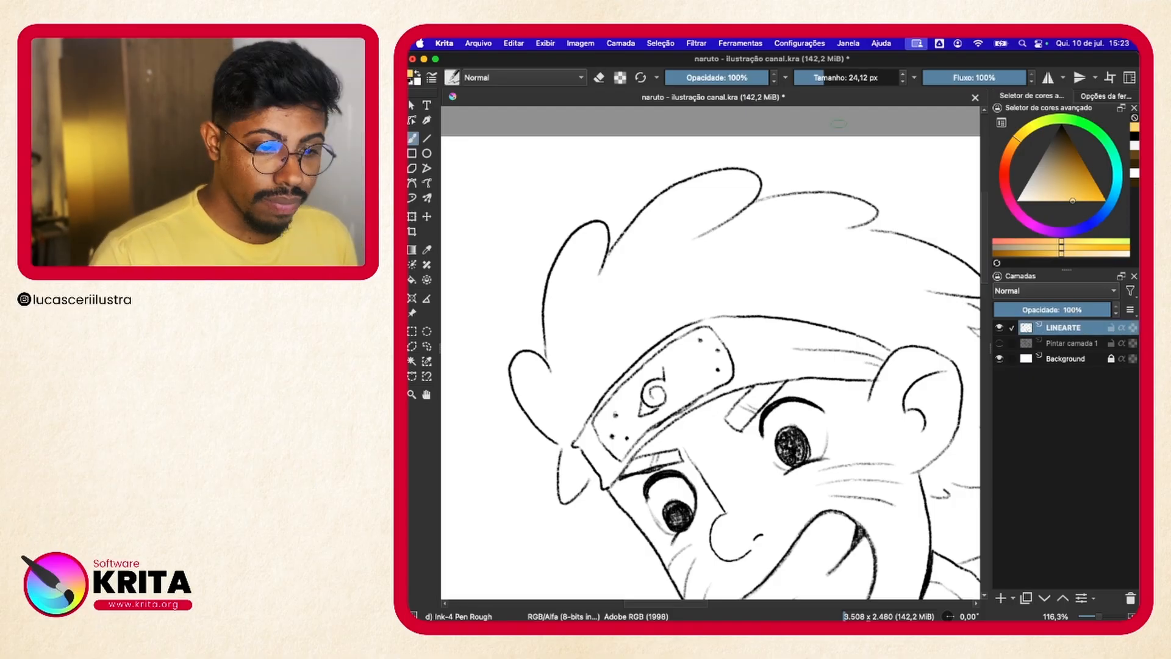
# - Add a new paint layer directly above "Pintar camada 1", beneath the line art, and name it BLOC
pyautogui.click(1071, 345)
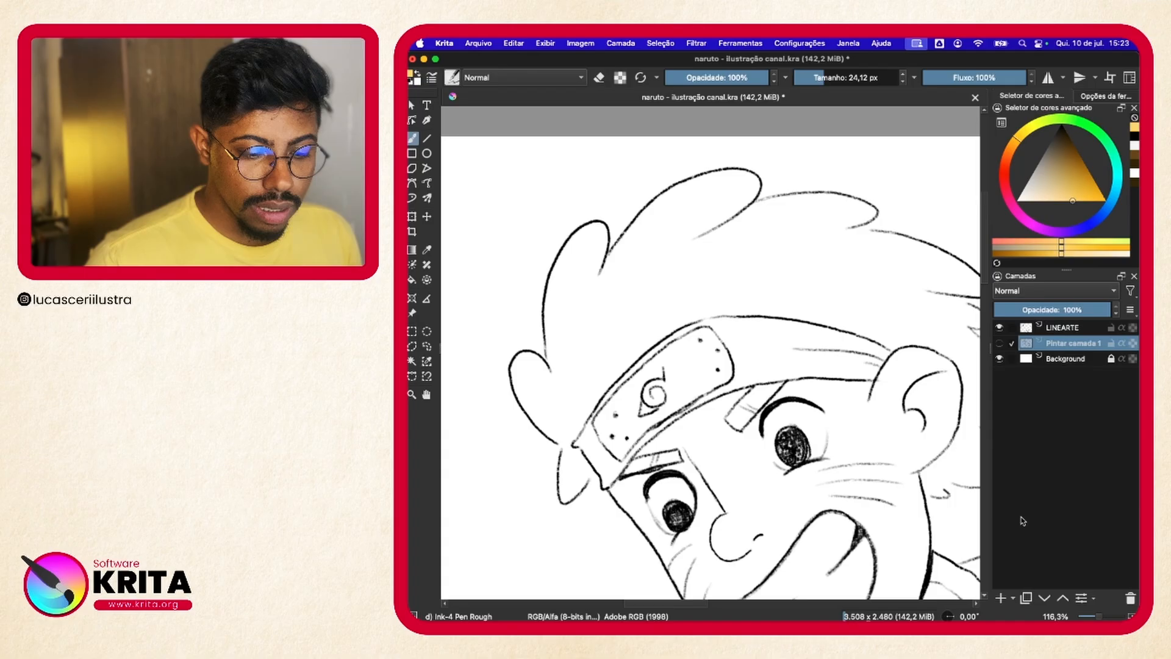
pyautogui.click(1000, 598)
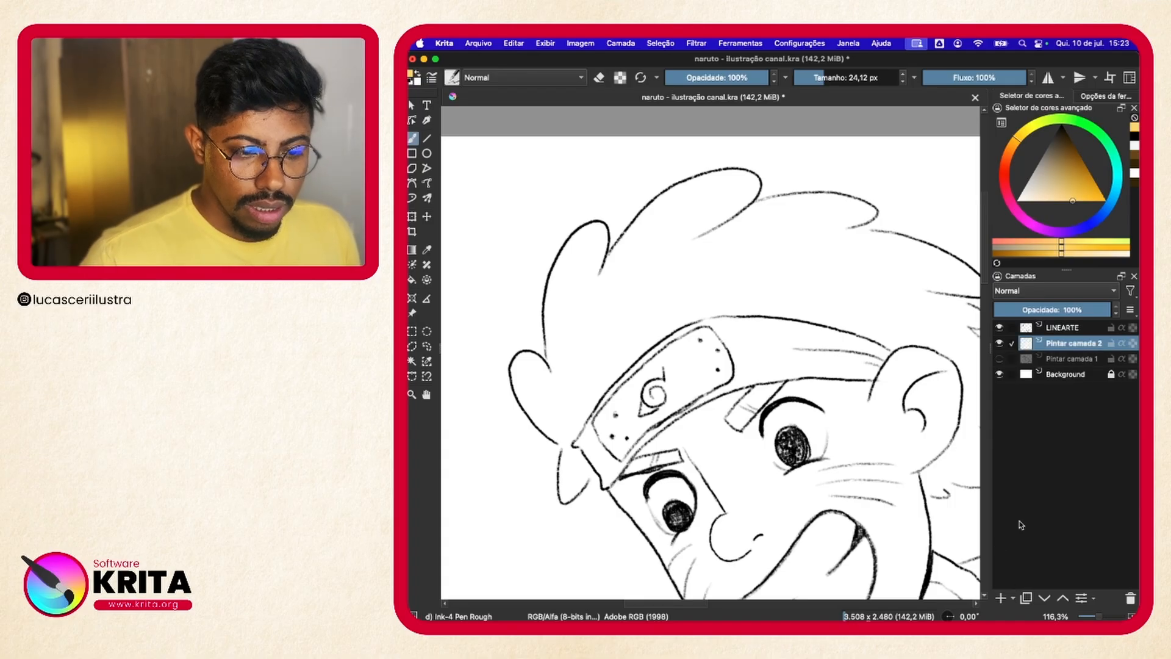
pyautogui.doubleClick(1072, 345)
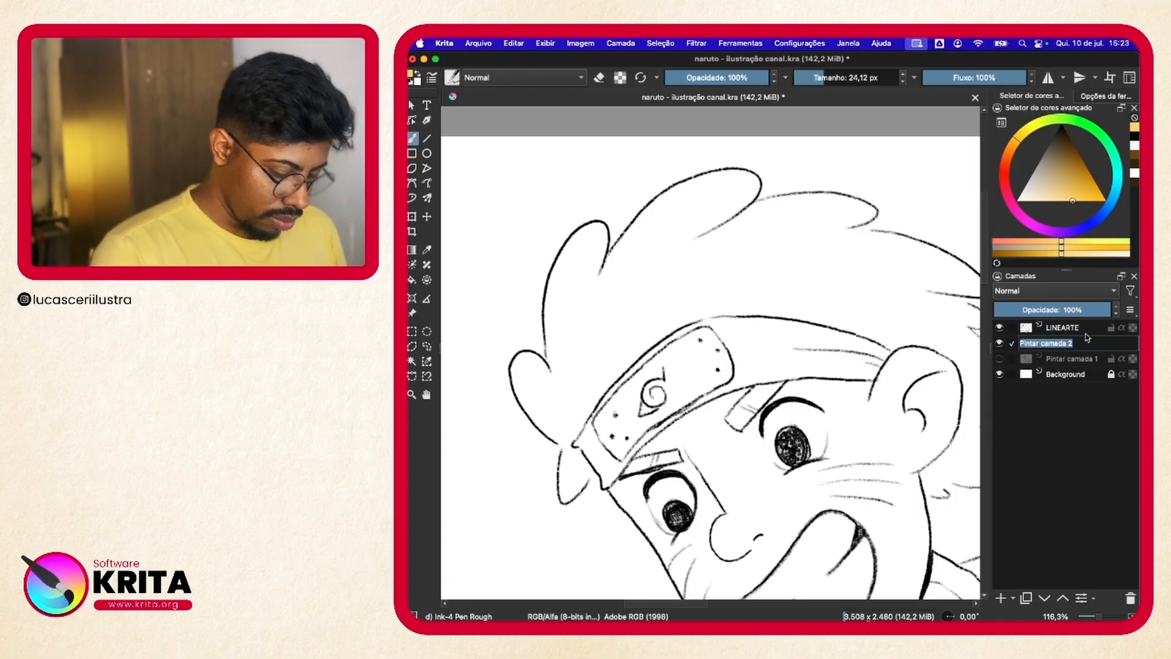
pyautogui.write('BLO')
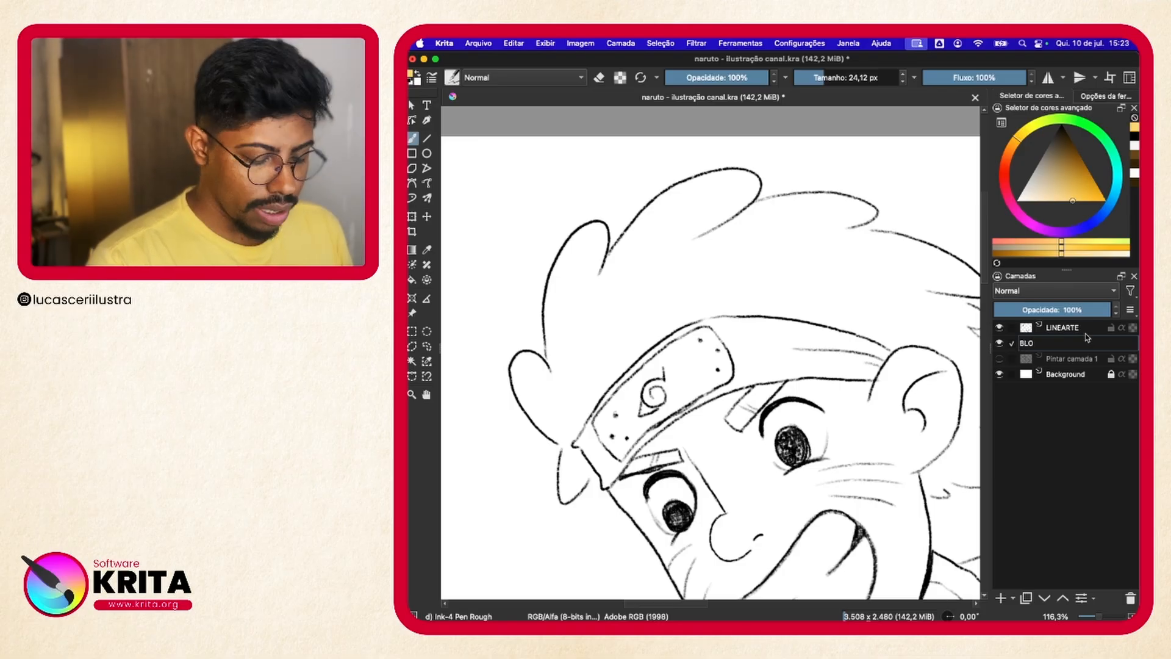
pyautogui.write('C')
pyautogui.press('Return')
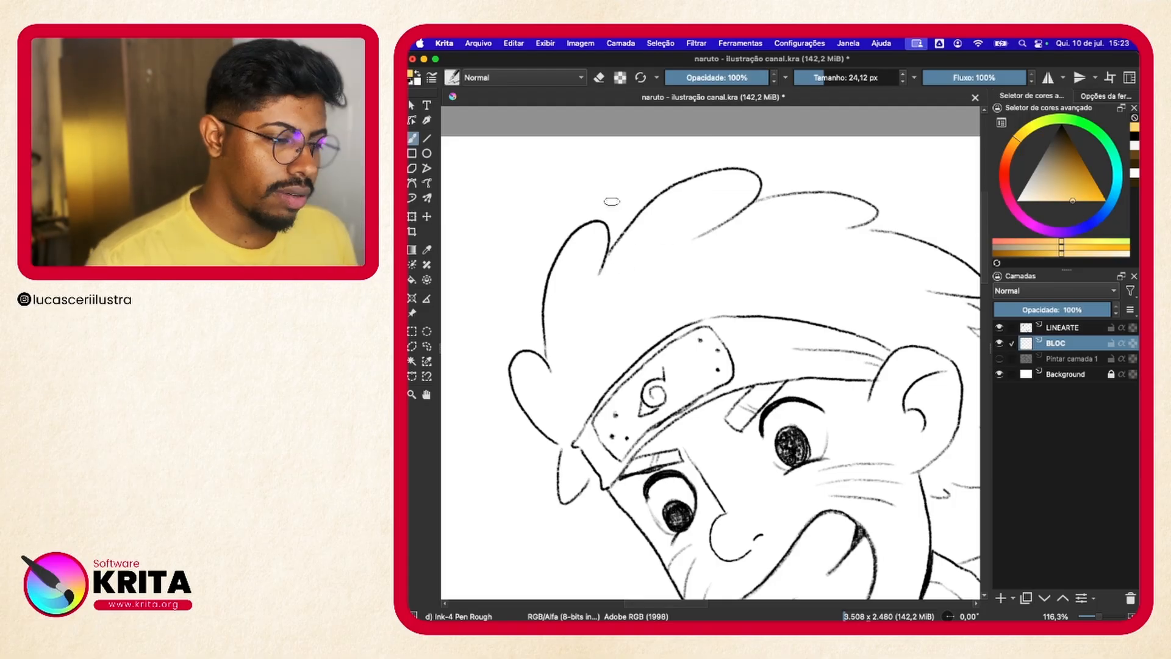
# - Trace a closed orange-yellow outline along the inside of the character's whole silhouette, including hair, arms, legs and feet, on the BLOC layer
pyautogui.scroll(3, 525, 259)
pyautogui.moveTo(654, 254)
pyautogui.mouseDown()
pyautogui.moveTo(587, 263)
pyautogui.moveTo(568, 406)
pyautogui.mouseUp()
pyautogui.moveTo(567, 406); pyautogui.dragTo(611, 305)
pyautogui.moveTo(609, 321)
pyautogui.mouseDown()
pyautogui.moveTo(562, 388)
pyautogui.moveTo(520, 173)
pyautogui.mouseUp()
pyautogui.moveTo(523, 173)
pyautogui.mouseDown()
pyautogui.moveTo(675, 306)
pyautogui.moveTo(605, 214)
pyautogui.mouseUp()
pyautogui.moveTo(605, 214)
pyautogui.mouseDown()
pyautogui.moveTo(831, 464)
pyautogui.moveTo(728, 276)
pyautogui.moveTo(709, 169)
pyautogui.mouseUp()
pyautogui.moveTo(709, 177)
pyautogui.mouseDown()
pyautogui.moveTo(699, 411)
pyautogui.moveTo(670, 175)
pyautogui.mouseUp()
pyautogui.moveTo(671, 175)
pyautogui.mouseDown()
pyautogui.moveTo(664, 369)
pyautogui.moveTo(628, 307)
pyautogui.mouseUp()
pyautogui.moveTo(628, 308)
pyautogui.mouseDown()
pyautogui.moveTo(904, 287)
pyautogui.moveTo(807, 461)
pyautogui.mouseUp()
pyautogui.moveTo(638, 269)
pyautogui.mouseDown()
pyautogui.moveTo(633, 395)
pyautogui.moveTo(604, 426)
pyautogui.mouseUp()
pyautogui.moveTo(799, 450); pyautogui.dragTo(649, 266)
pyautogui.moveTo(679, 307)
pyautogui.mouseDown()
pyautogui.moveTo(803, 413)
pyautogui.moveTo(698, 167)
pyautogui.mouseUp()
pyautogui.moveTo(699, 167)
pyautogui.mouseDown()
pyautogui.moveTo(836, 299)
pyautogui.moveTo(760, 391)
pyautogui.mouseUp()
pyautogui.moveTo(637, 186); pyautogui.dragTo(744, 337)
pyautogui.moveTo(865, 293); pyautogui.dragTo(747, 337)
pyautogui.moveTo(854, 244); pyautogui.dragTo(636, 310)
pyautogui.moveTo(637, 361)
pyautogui.mouseDown()
pyautogui.moveTo(908, 139)
pyautogui.moveTo(517, 430)
pyautogui.mouseUp()
pyautogui.moveTo(707, 385)
pyautogui.mouseDown()
pyautogui.moveTo(767, 232)
pyautogui.moveTo(650, 214)
pyautogui.mouseUp()
pyautogui.moveTo(549, 256); pyautogui.dragTo(822, 200)
pyautogui.moveTo(651, 185); pyautogui.dragTo(621, 308)
pyautogui.moveTo(683, 177); pyautogui.dragTo(507, 530)
pyautogui.moveTo(485, 528); pyautogui.dragTo(622, 292)
pyautogui.moveTo(679, 162); pyautogui.dragTo(529, 452)
pyautogui.moveTo(528, 439); pyautogui.dragTo(712, 116)
pyautogui.moveTo(675, 162); pyautogui.dragTo(457, 243)
pyautogui.moveTo(449, 265)
pyautogui.mouseDown()
pyautogui.moveTo(685, 256)
pyautogui.moveTo(772, 269)
pyautogui.moveTo(863, 365)
pyautogui.mouseUp()
pyautogui.moveTo(867, 342); pyautogui.dragTo(623, 366)
pyautogui.moveTo(623, 391)
pyautogui.mouseDown()
pyautogui.moveTo(706, 327)
pyautogui.moveTo(842, 171)
pyautogui.mouseUp()
pyautogui.moveTo(842, 171); pyautogui.dragTo(816, 247)
pyautogui.moveTo(900, 214)
pyautogui.mouseDown()
pyautogui.moveTo(675, 183)
pyautogui.moveTo(910, 375)
pyautogui.mouseUp()
pyautogui.moveTo(911, 385)
pyautogui.mouseDown()
pyautogui.moveTo(831, 257)
pyautogui.moveTo(600, 288)
pyautogui.mouseUp()
pyautogui.moveTo(601, 287); pyautogui.dragTo(751, 183)
pyautogui.moveTo(750, 185)
pyautogui.mouseDown()
pyautogui.moveTo(554, 370)
pyautogui.moveTo(903, 152)
pyautogui.mouseUp()
pyautogui.moveTo(880, 227)
pyautogui.mouseDown()
pyautogui.moveTo(854, 166)
pyautogui.moveTo(615, 236)
pyautogui.mouseUp()
pyautogui.moveTo(525, 374); pyautogui.dragTo(637, 161)
pyautogui.moveTo(738, 293)
pyautogui.mouseDown()
pyautogui.moveTo(647, 218)
pyautogui.moveTo(455, 269)
pyautogui.mouseUp()
pyautogui.moveTo(524, 244); pyautogui.dragTo(769, 266)
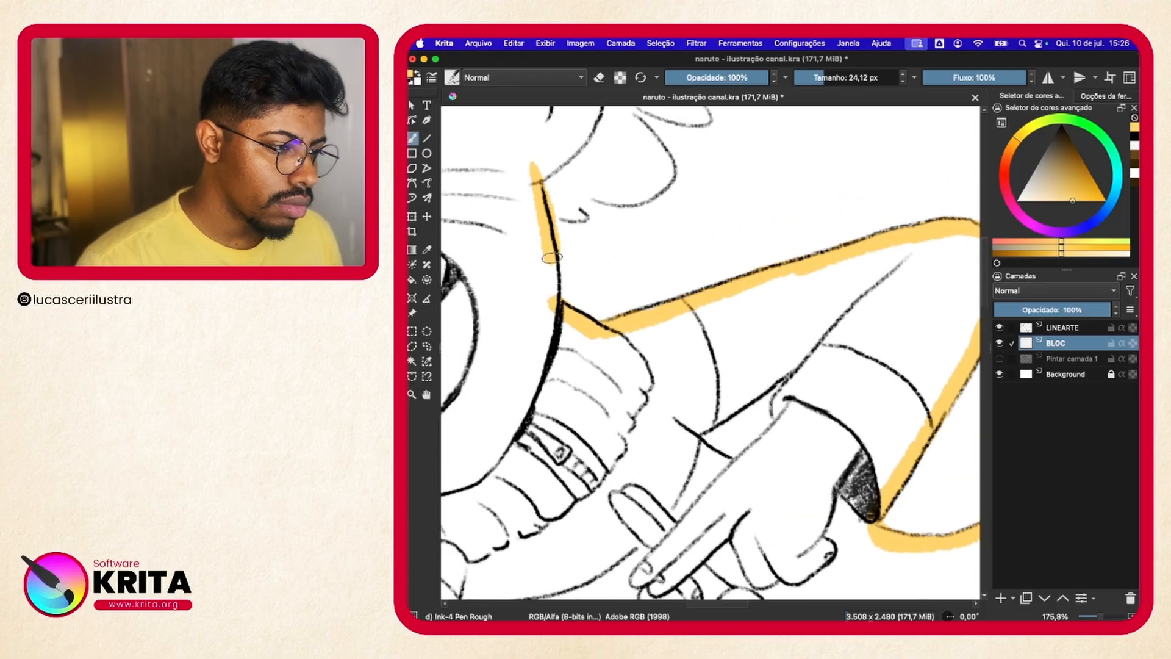
pyautogui.moveTo(549, 213); pyautogui.dragTo(523, 286)
pyautogui.moveTo(532, 296)
pyautogui.mouseDown()
pyautogui.moveTo(610, 188)
pyautogui.moveTo(649, 266)
pyautogui.mouseUp()
pyautogui.moveTo(649, 263)
pyautogui.mouseDown()
pyautogui.moveTo(634, 125)
pyautogui.moveTo(667, 271)
pyautogui.mouseUp()
pyautogui.moveTo(605, 208); pyautogui.dragTo(573, 136)
pyautogui.scroll(-4, 573, 137)
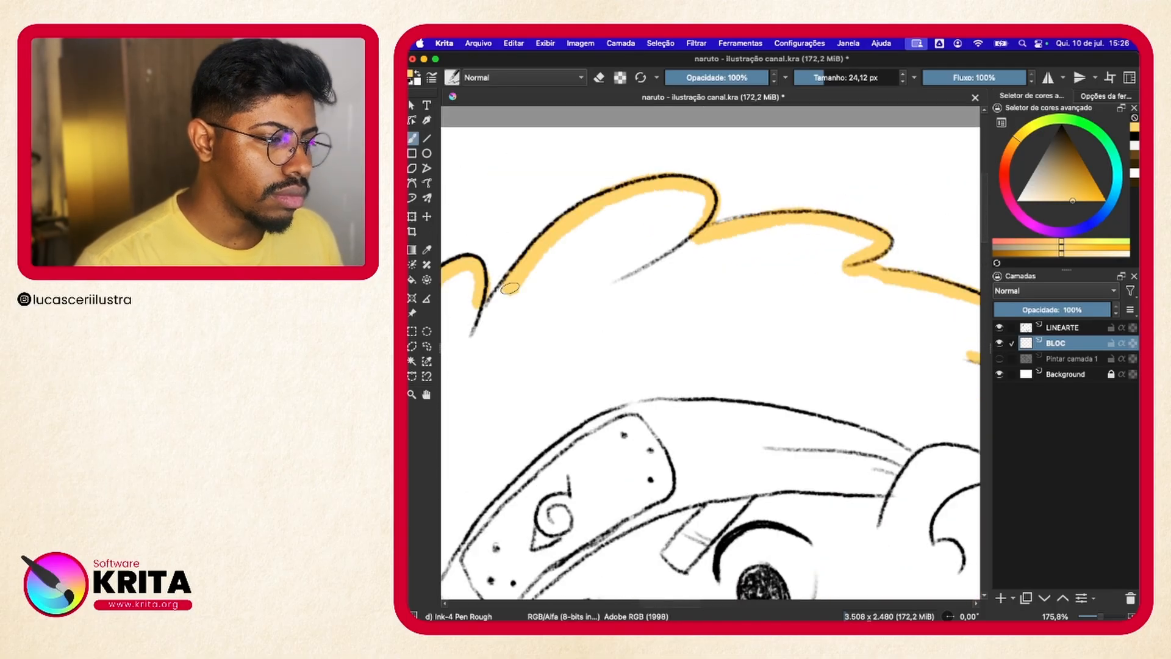
pyautogui.scroll(-3, 666, 215)
pyautogui.moveTo(757, 229); pyautogui.dragTo(784, 304)
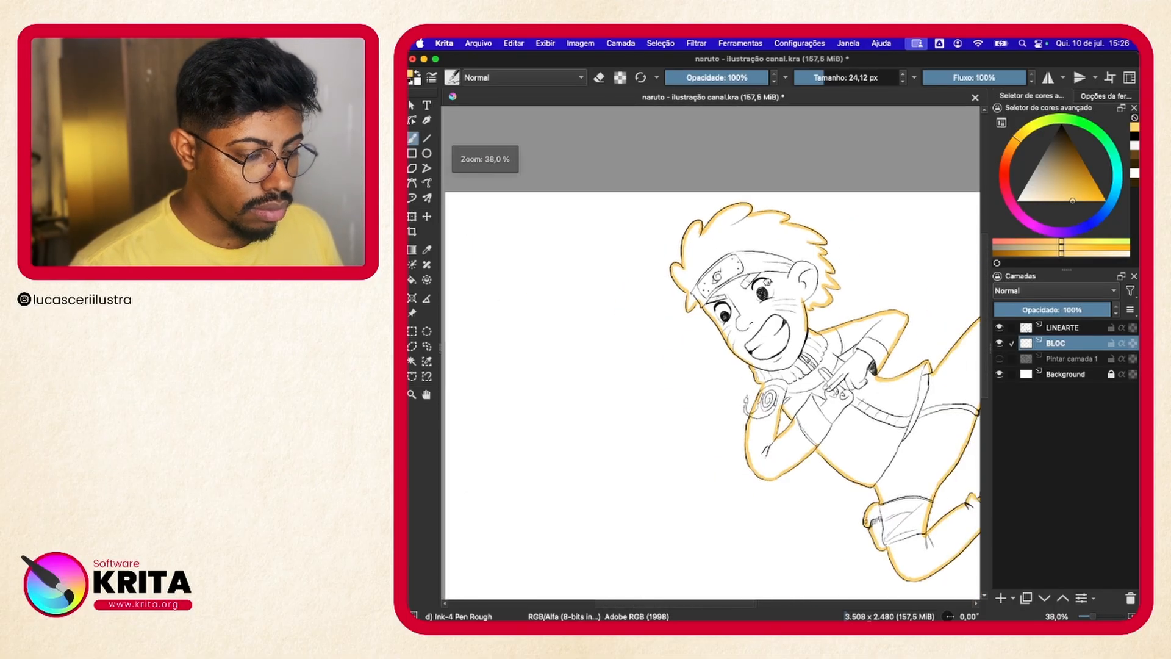
# - Fill the outlined character silhouette with the same orange-yellow colour on the BLOC layer
pyautogui.moveTo(915, 317); pyautogui.dragTo(814, 246)
pyautogui.click(413, 279)
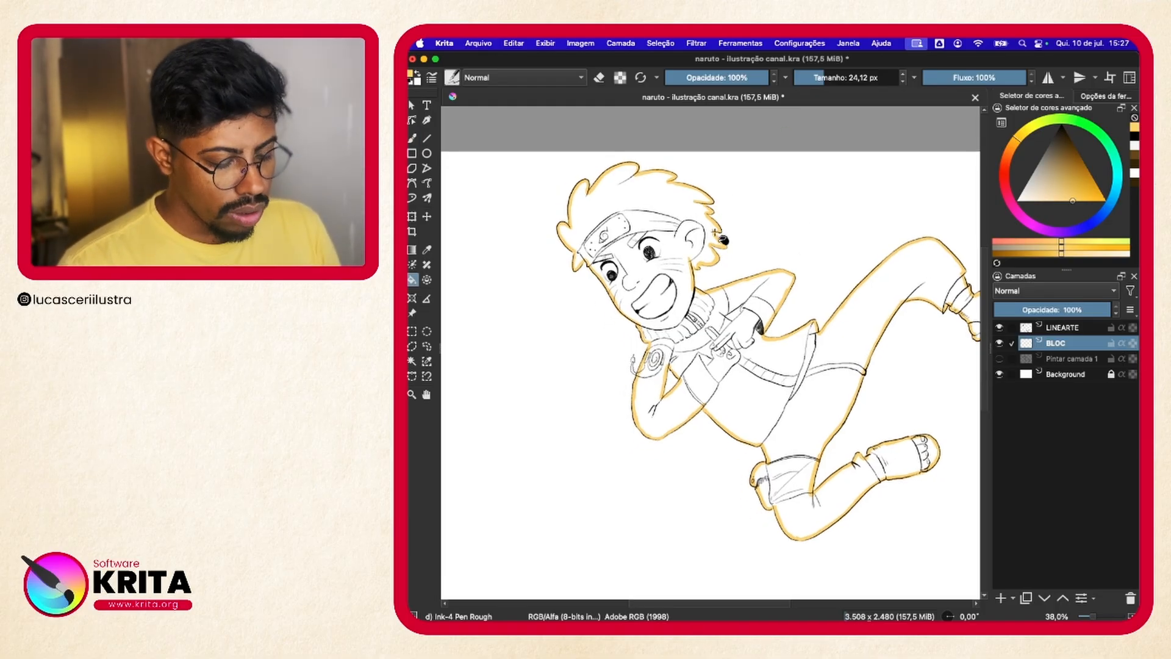
pyautogui.click(660, 202)
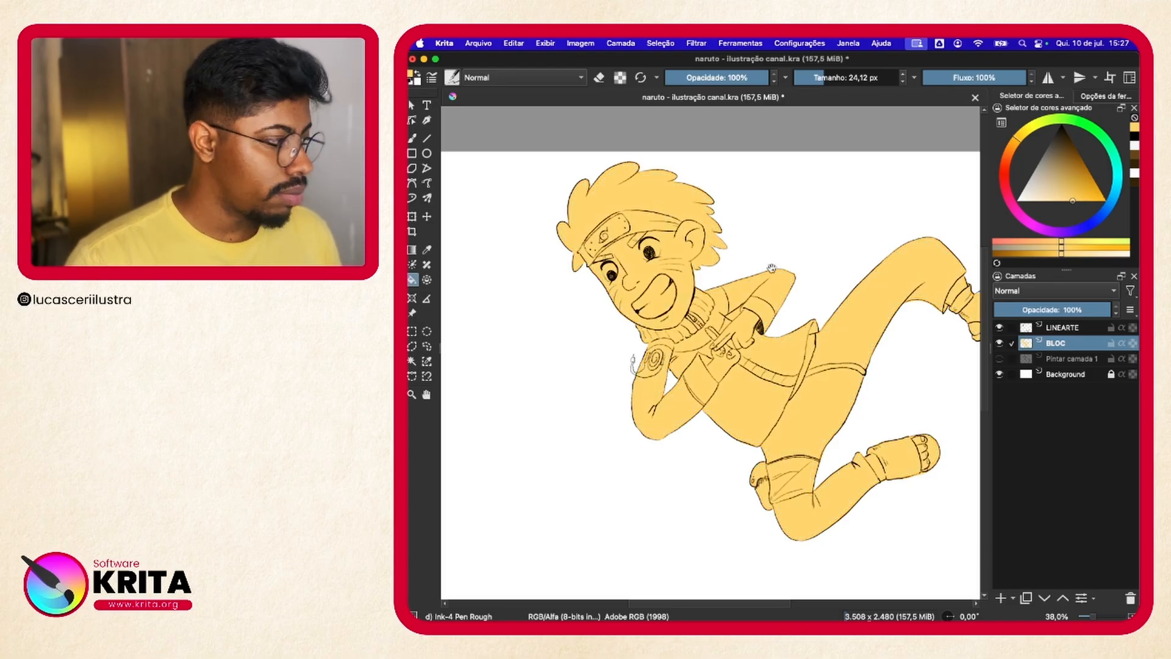
# - Hide the LINEARTE layer to inspect the filled silhouette for gaps and rough edges, and show it again
pyautogui.moveTo(772, 269); pyautogui.dragTo(634, 283)
pyautogui.click(1000, 327)
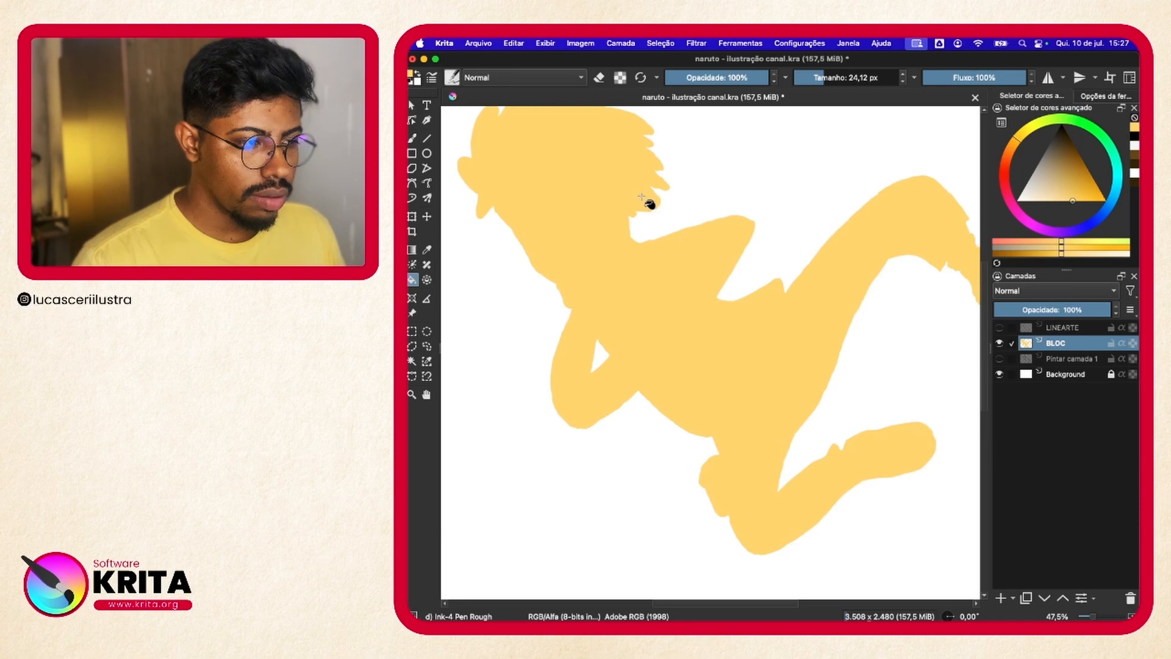
pyautogui.moveTo(651, 202); pyautogui.dragTo(728, 230)
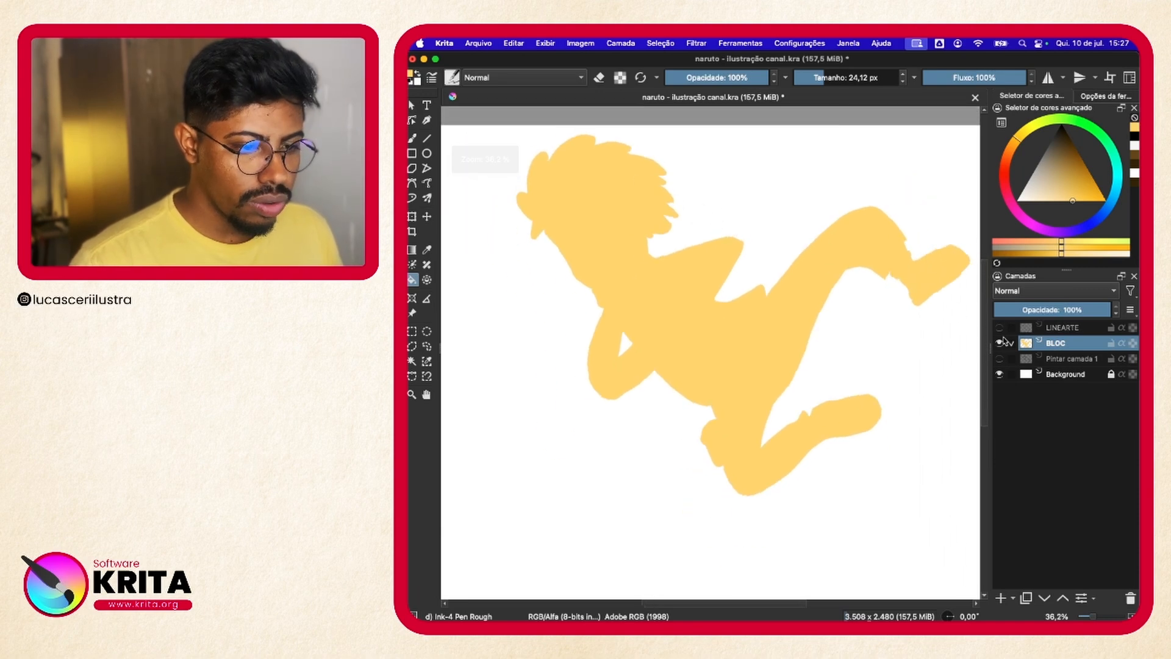
pyautogui.click(999, 328)
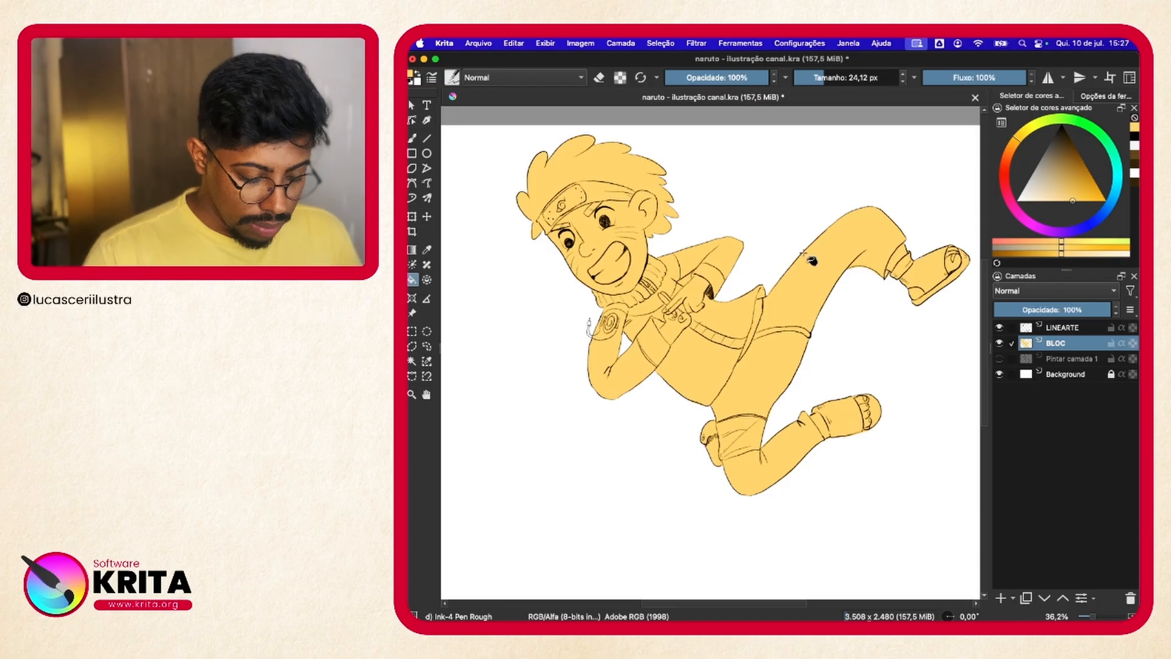
pyautogui.moveTo(732, 314); pyautogui.dragTo(749, 331)
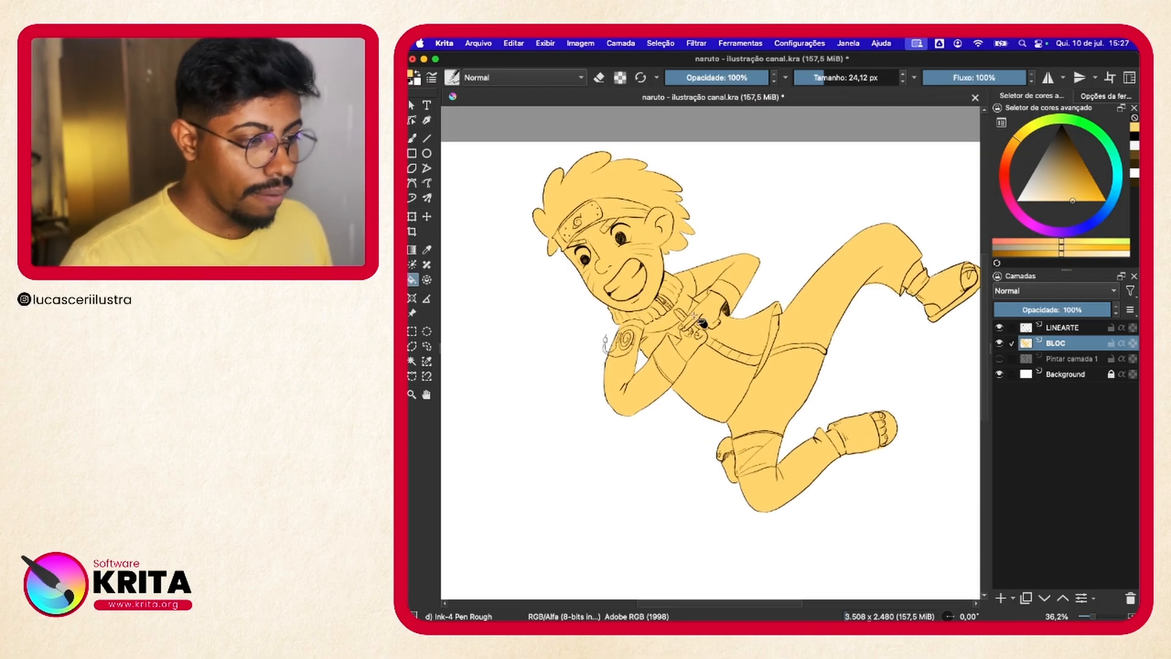
pyautogui.scroll(1, 700, 320)
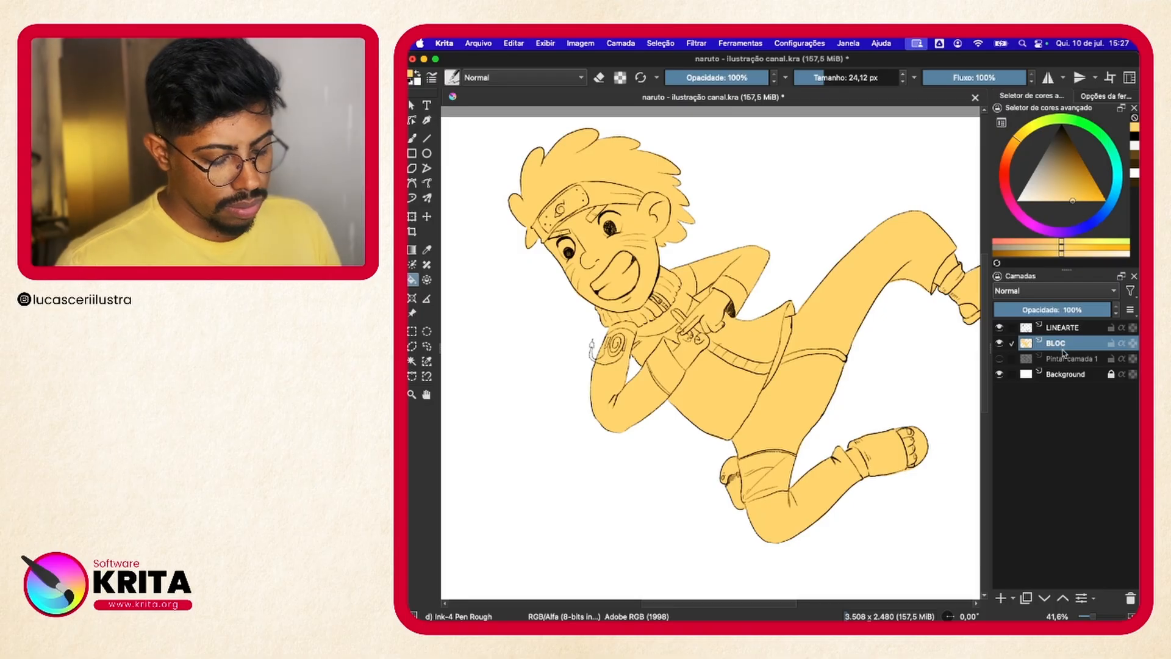
# - Put the BLOC layer into a new layer group and rename the group COLOR
pyautogui.hotkey('ctrl', 'g')
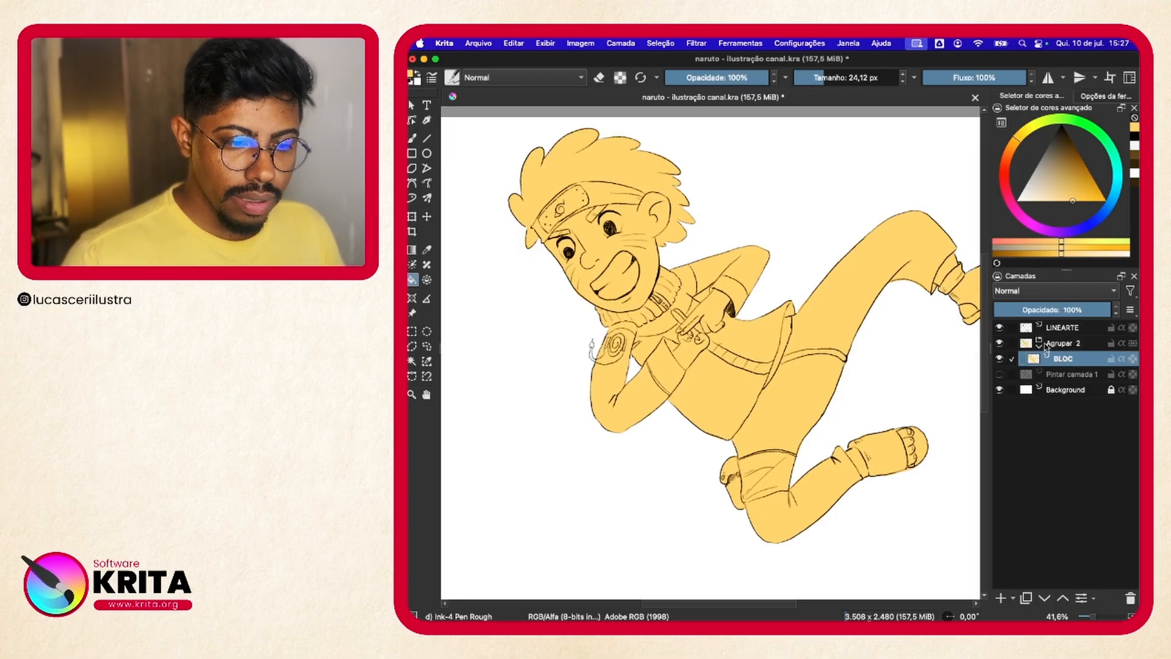
pyautogui.click(1041, 347)
pyautogui.click(1042, 349)
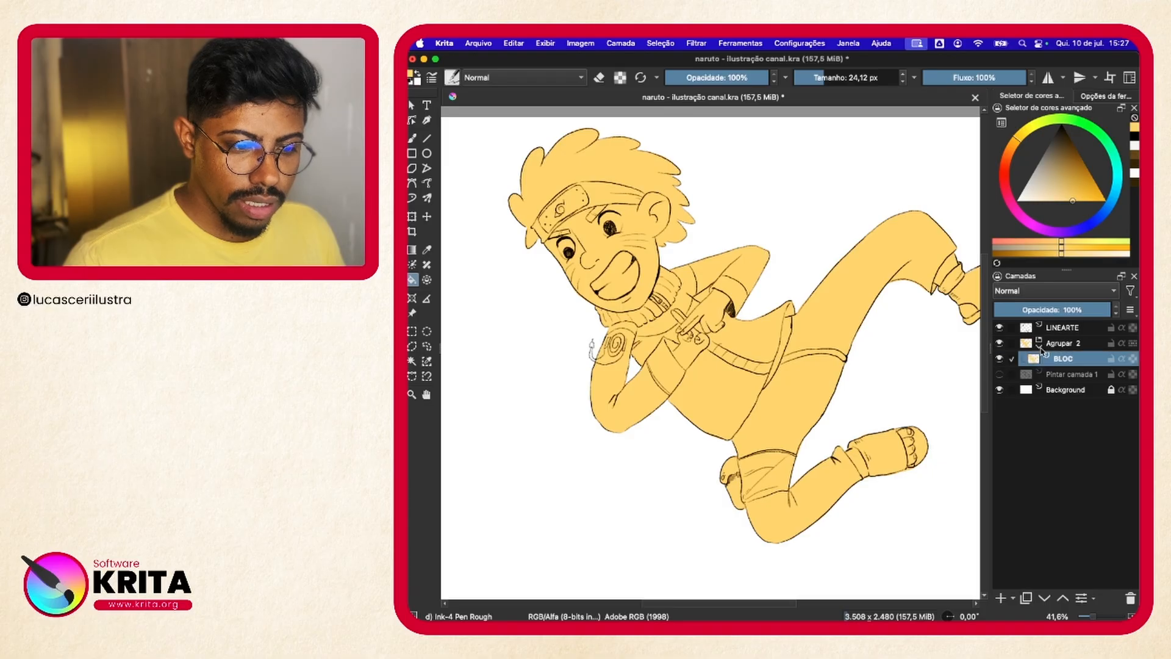
pyautogui.click(1041, 347)
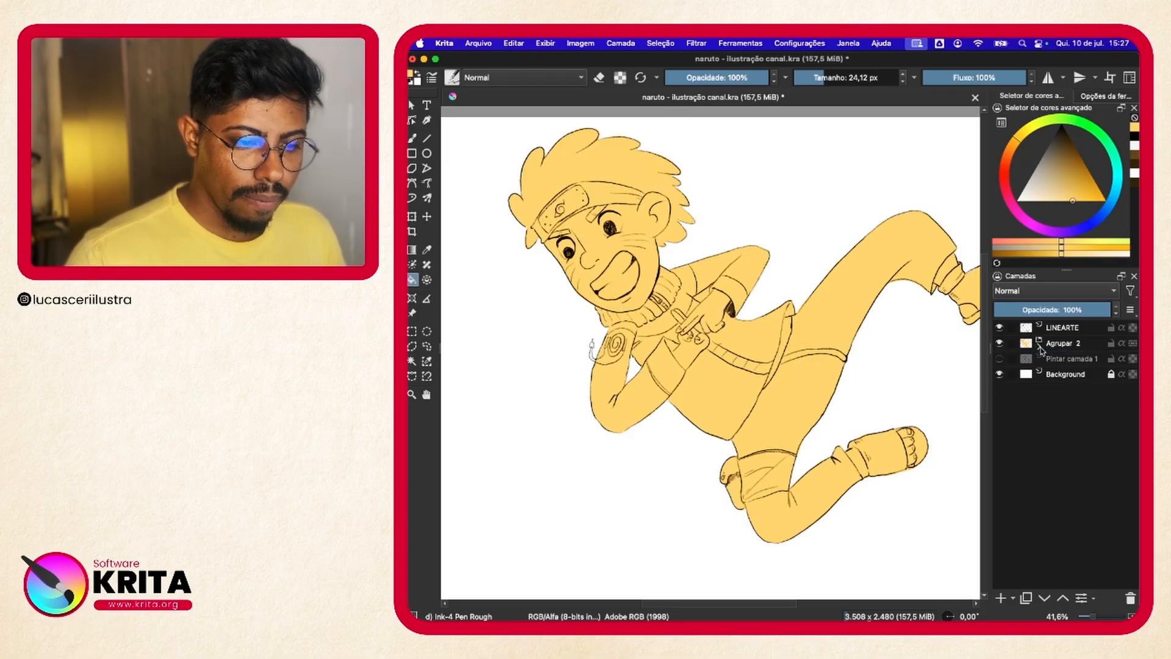
pyautogui.click(1041, 349)
pyautogui.doubleClick(1078, 345)
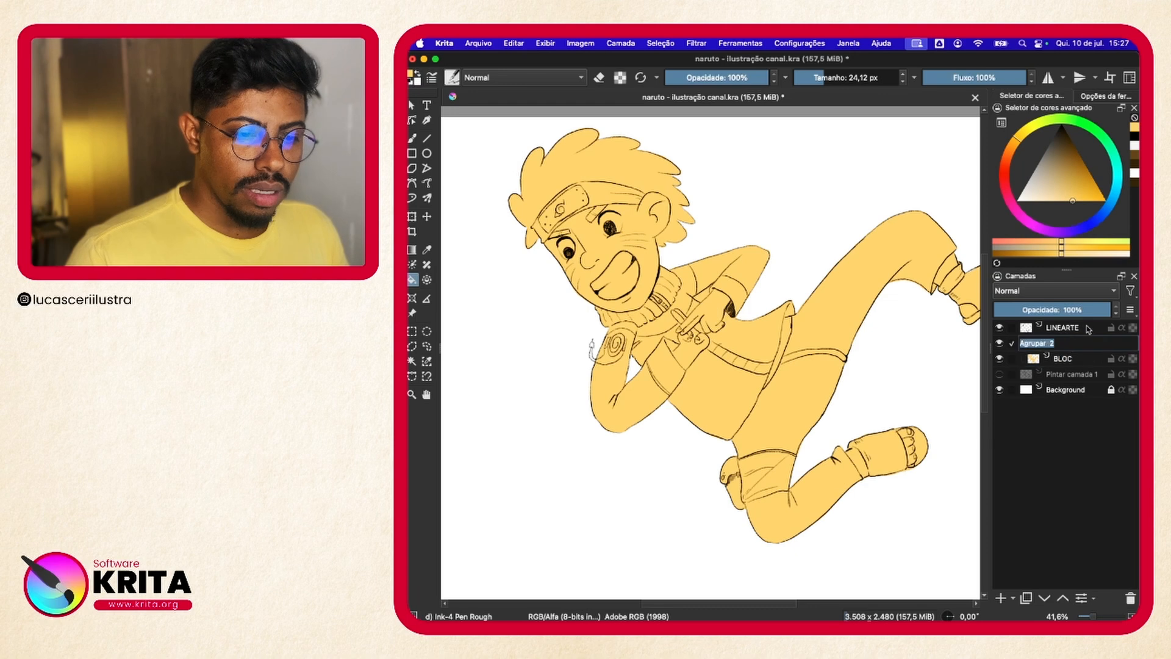
pyautogui.write('COLOR')
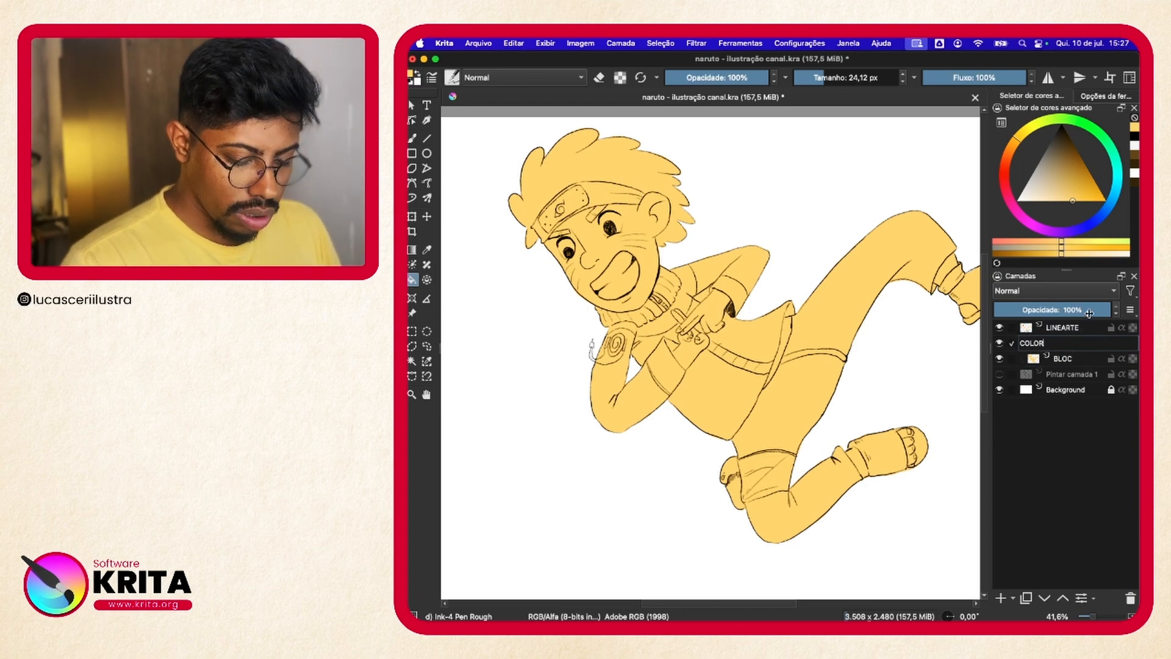
pyautogui.press('Return')
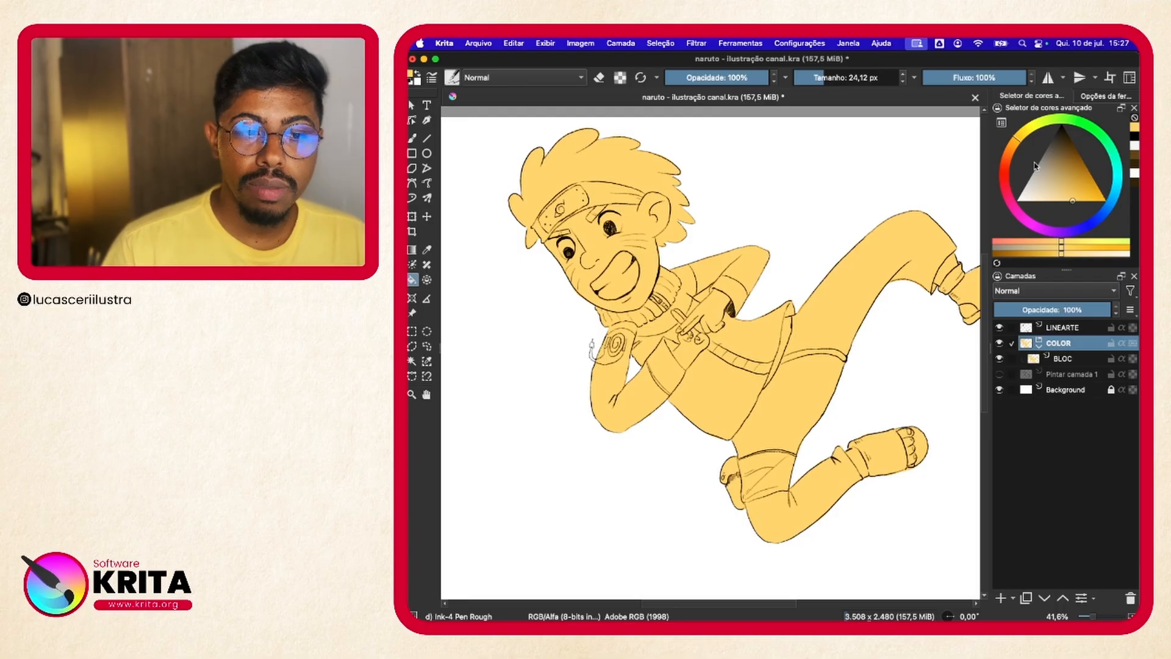
# - Switch the LINEARTE layer off and on to compare the flat fill with and without the line art
pyautogui.click(1000, 327)
pyautogui.click(999, 328)
pyautogui.click(1000, 328)
pyautogui.click(1000, 328)
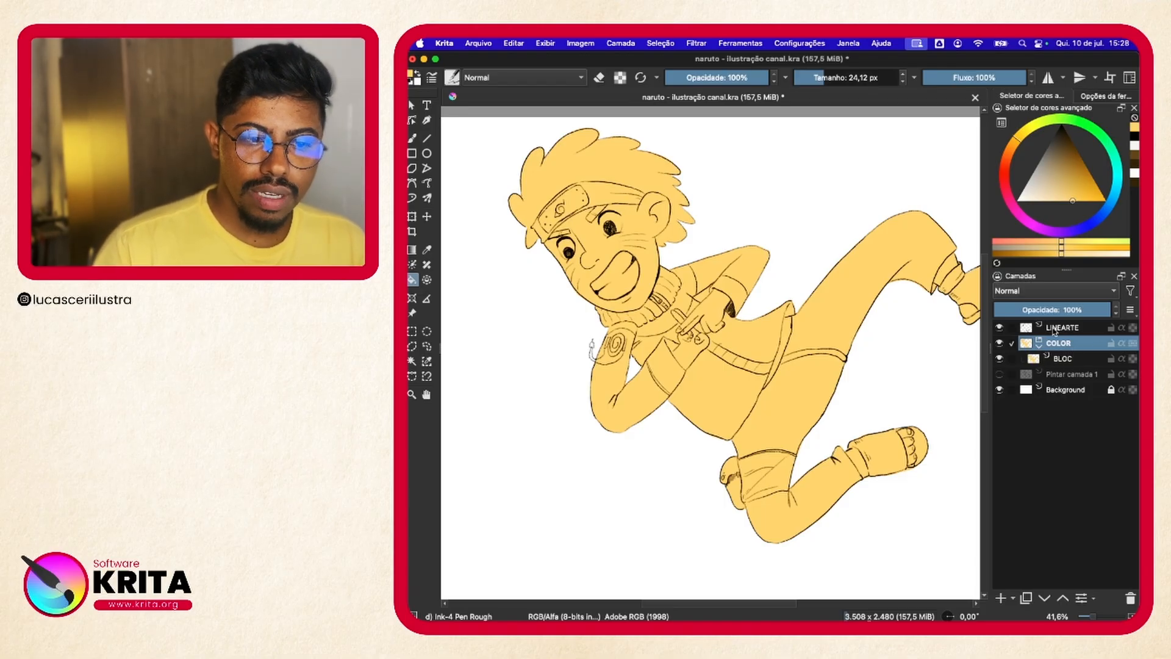
pyautogui.moveTo(1054, 332)
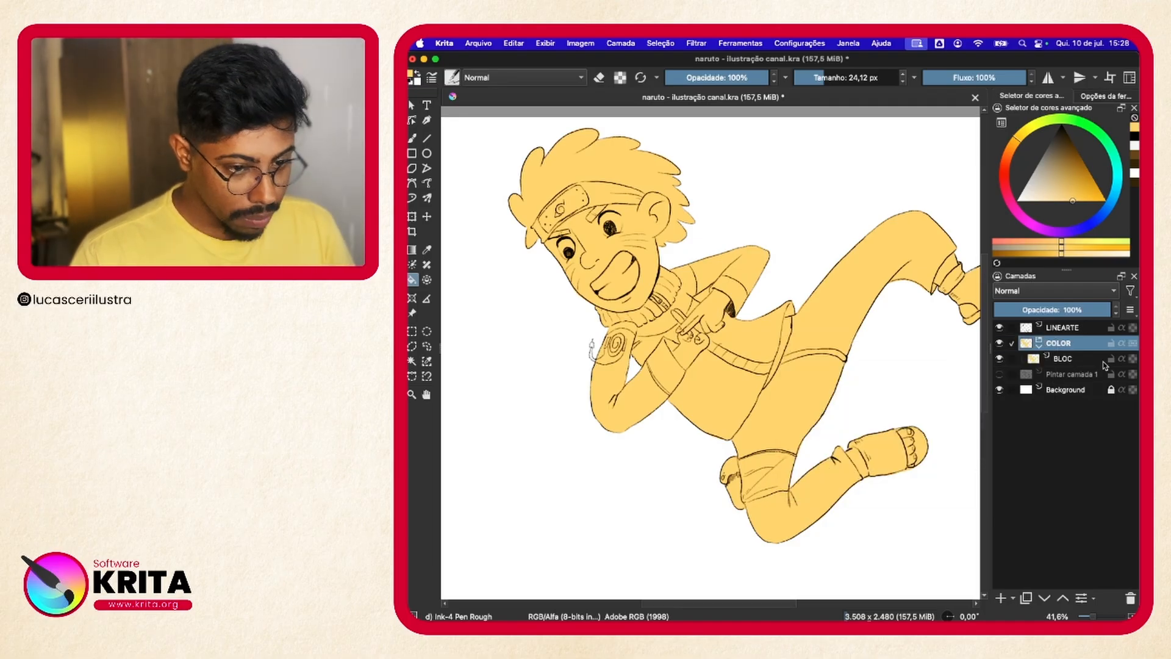
# - Add a new paint layer directly above BLOC inside the COLOR group
pyautogui.click(1078, 362)
pyautogui.click(1000, 598)
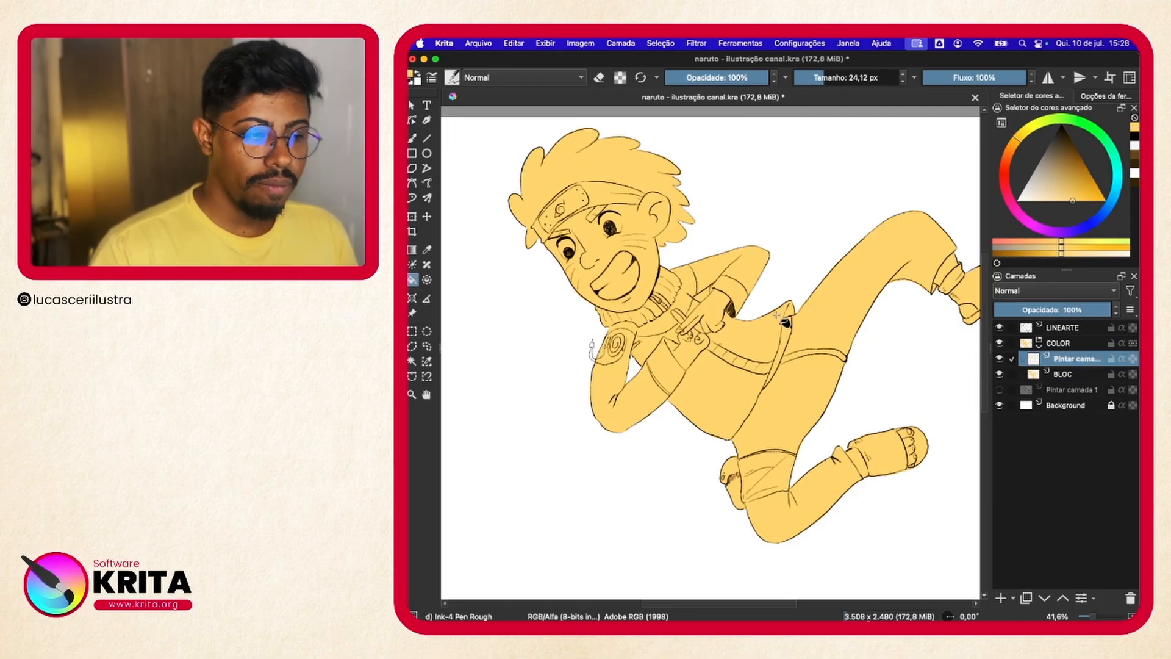
pyautogui.moveTo(733, 281); pyautogui.dragTo(765, 278)
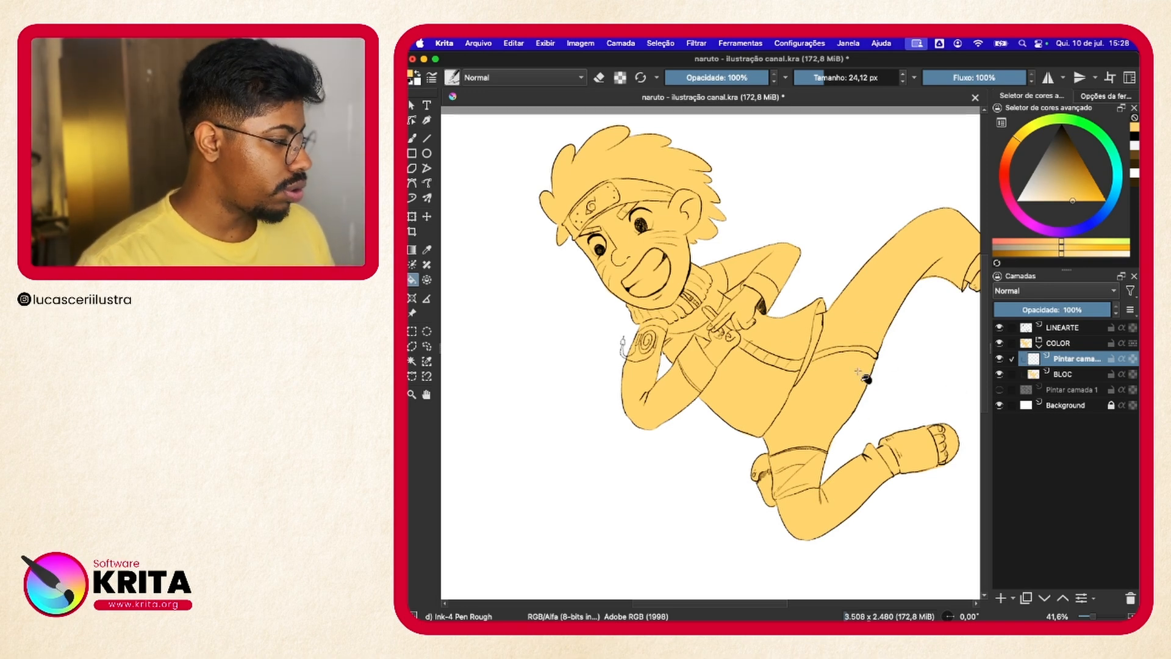
# - Switch to Finder and open the TEXTURAS DE AQUARELA folder inside RECURSOS
pyautogui.press('super+Tab')
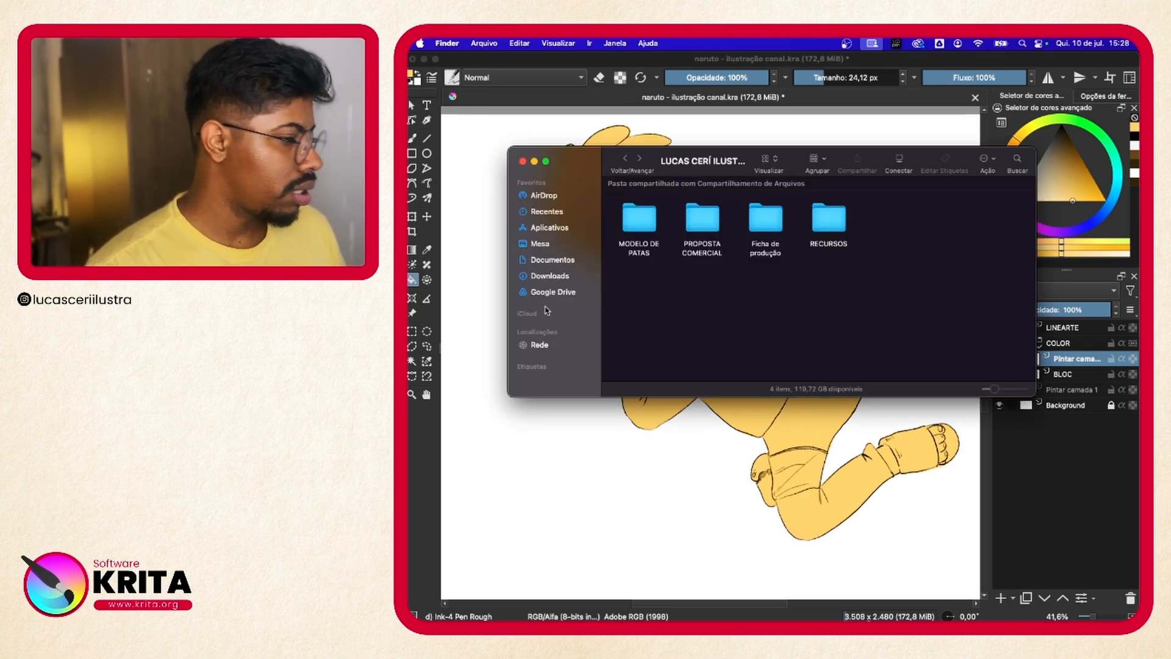
pyautogui.doubleClick(830, 220)
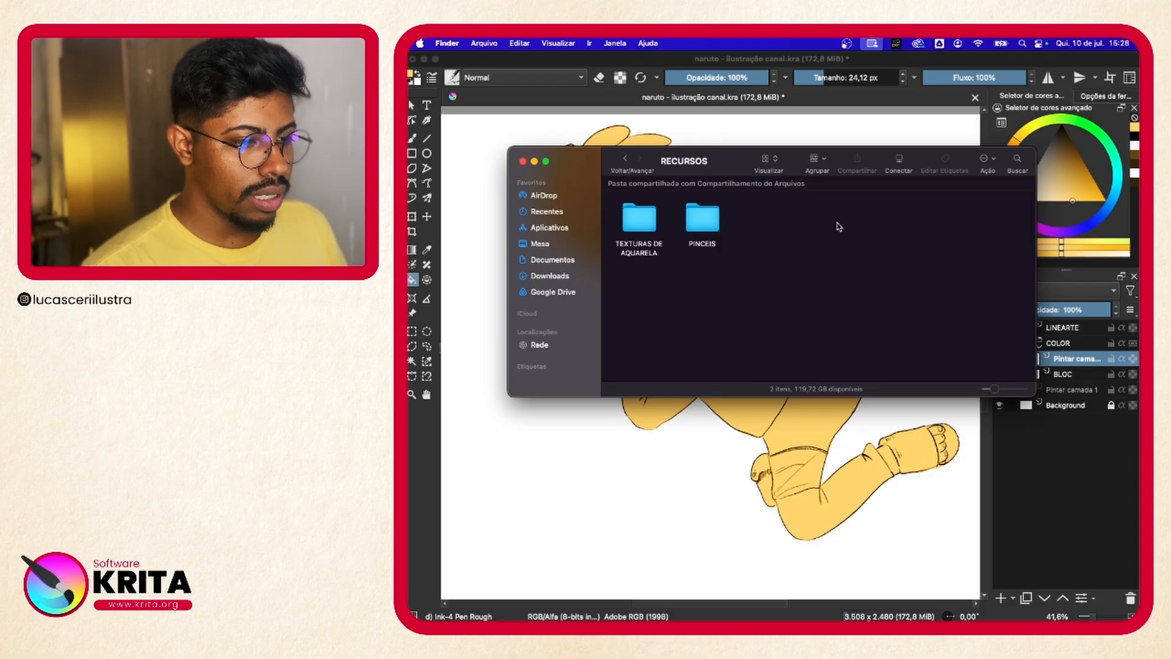
pyautogui.doubleClick(642, 223)
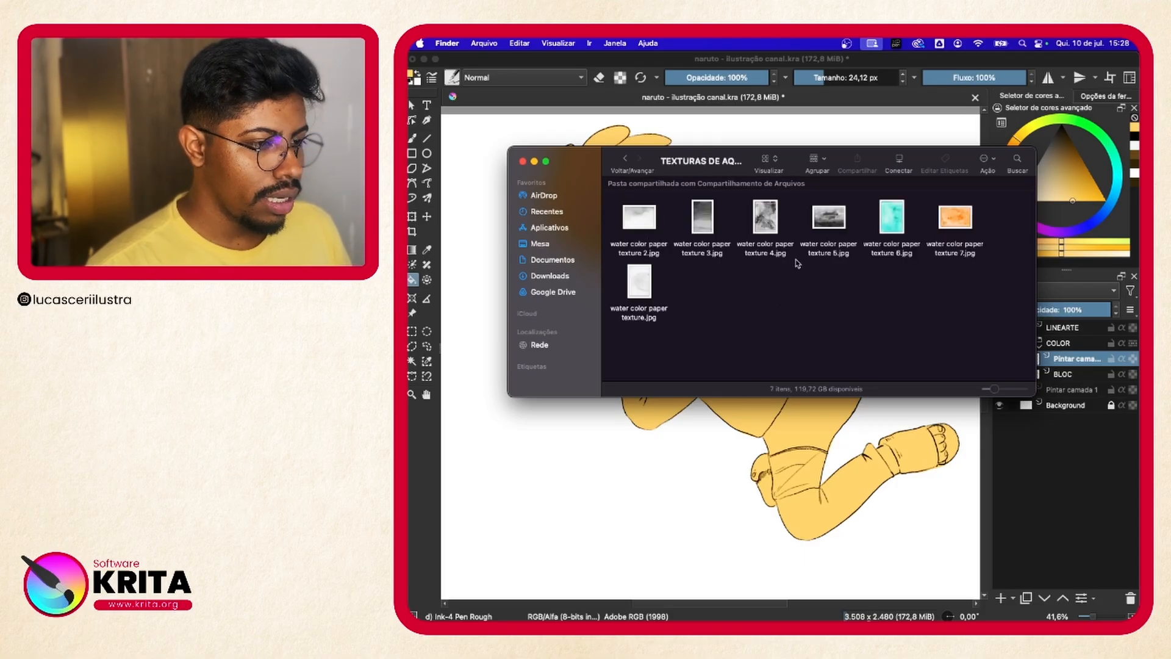
# - Preview several watercolour paper texture images, including water color paper texture 4.jpg and water color paper texture 2.jpg, to compare them
pyautogui.click(779, 224)
pyautogui.press('space')
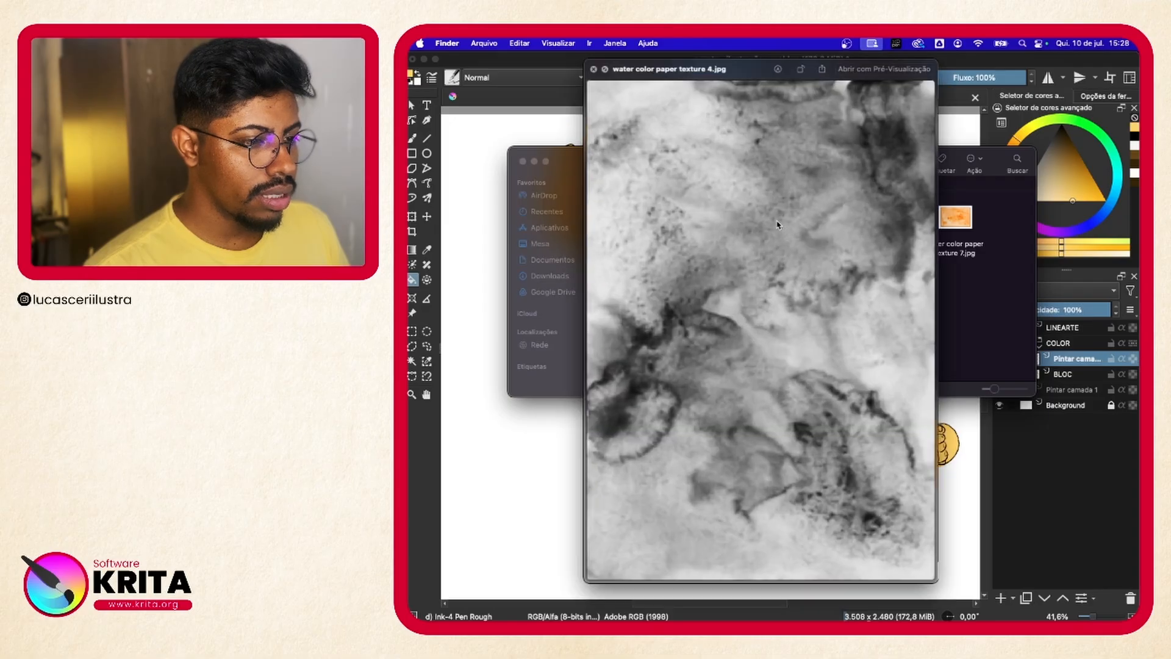
pyautogui.press('space')
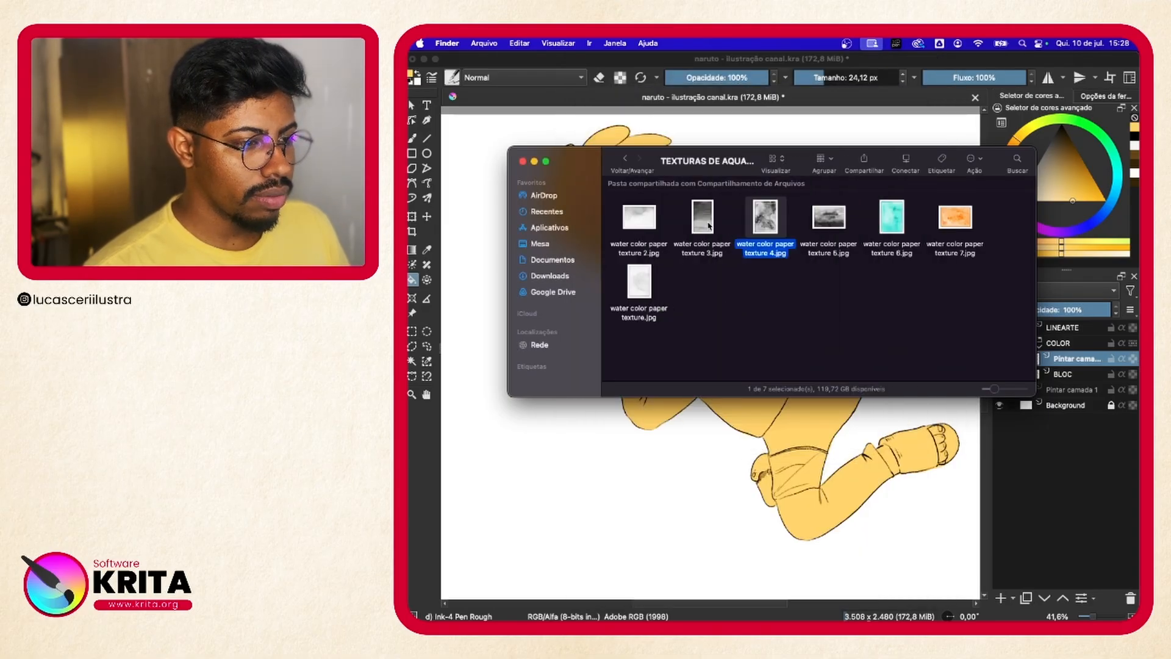
pyautogui.press('space')
pyautogui.press('space')
pyautogui.press('Left')
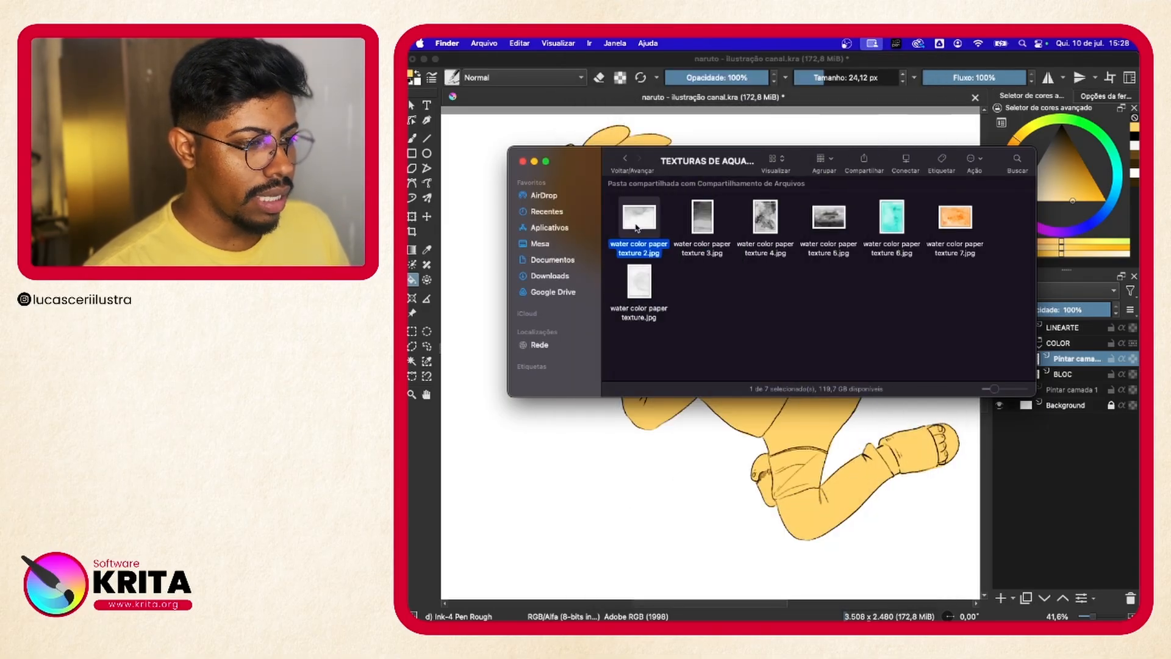
pyautogui.press('space')
pyautogui.press('space')
pyautogui.click(833, 221)
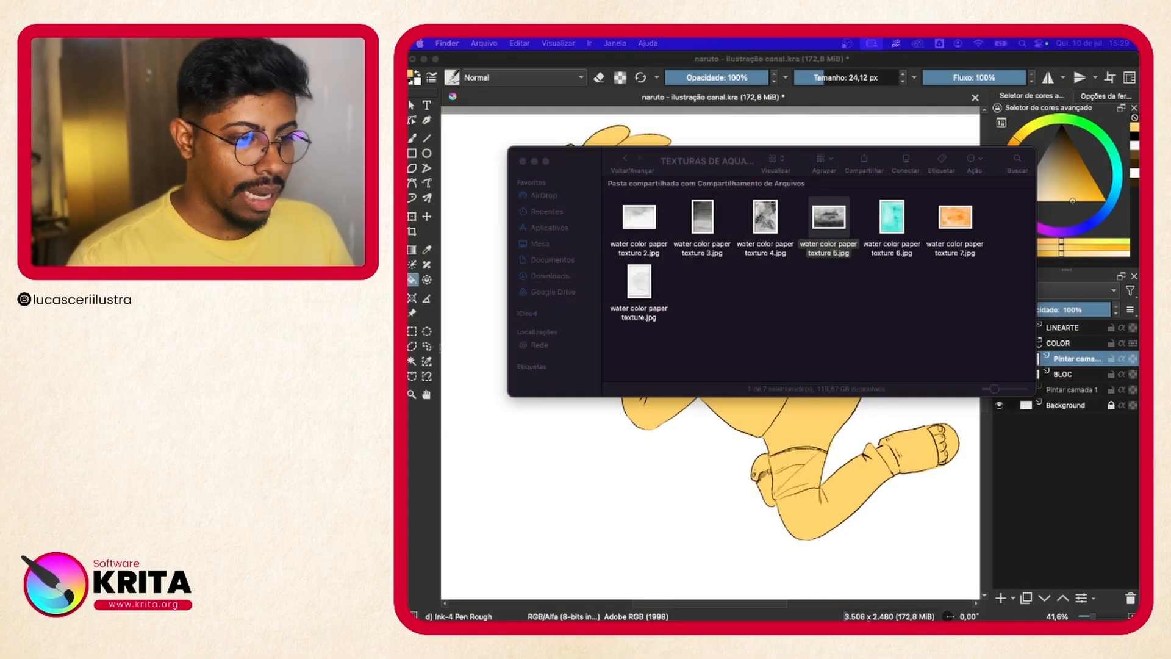
# - Bring water color paper texture 4.jpg into the Krita drawing as a new layer in the COLOR group
pyautogui.click(771, 221)
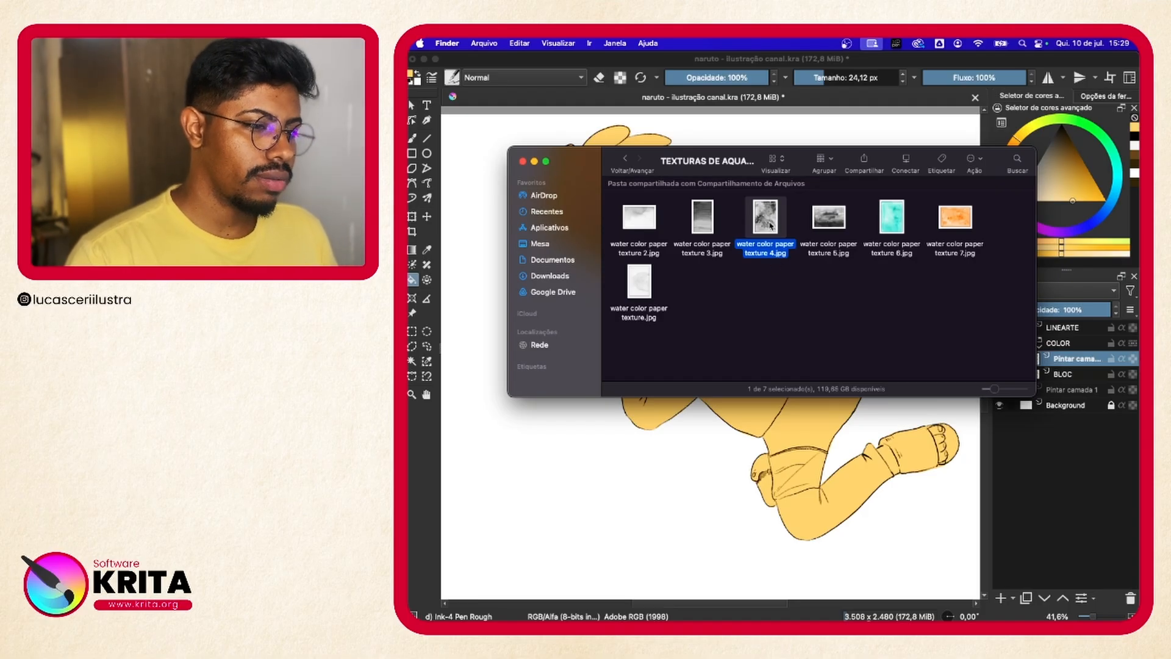
pyautogui.moveTo(771, 224); pyautogui.dragTo(665, 453)
pyautogui.click(746, 459)
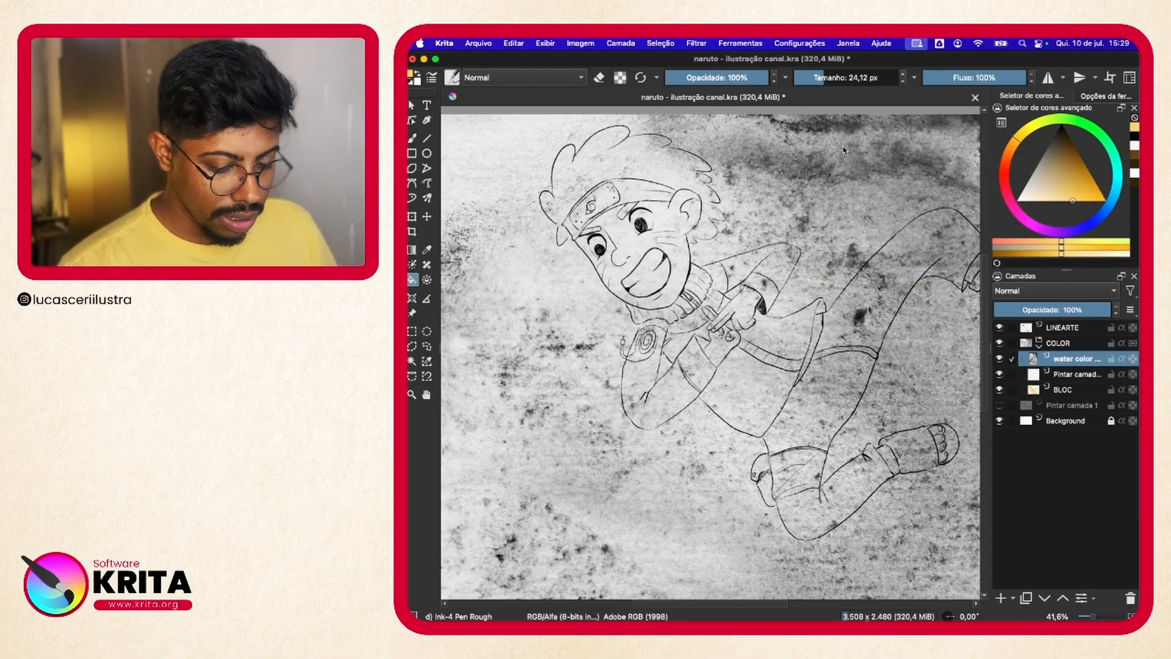
# - Scale the oversized texture layer down towards the canvas size and reposition it near the character
pyautogui.press('-')
pyautogui.press('-')
pyautogui.press('-')
pyautogui.press('-')
pyautogui.press('-')
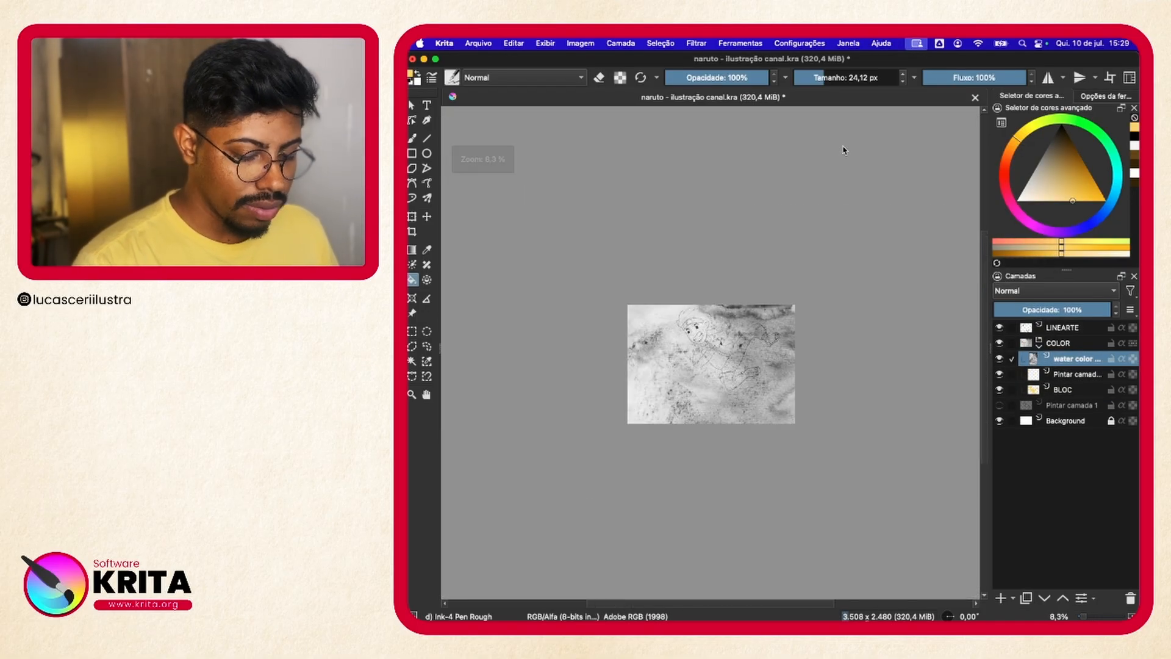
pyautogui.press('+')
pyautogui.press('+')
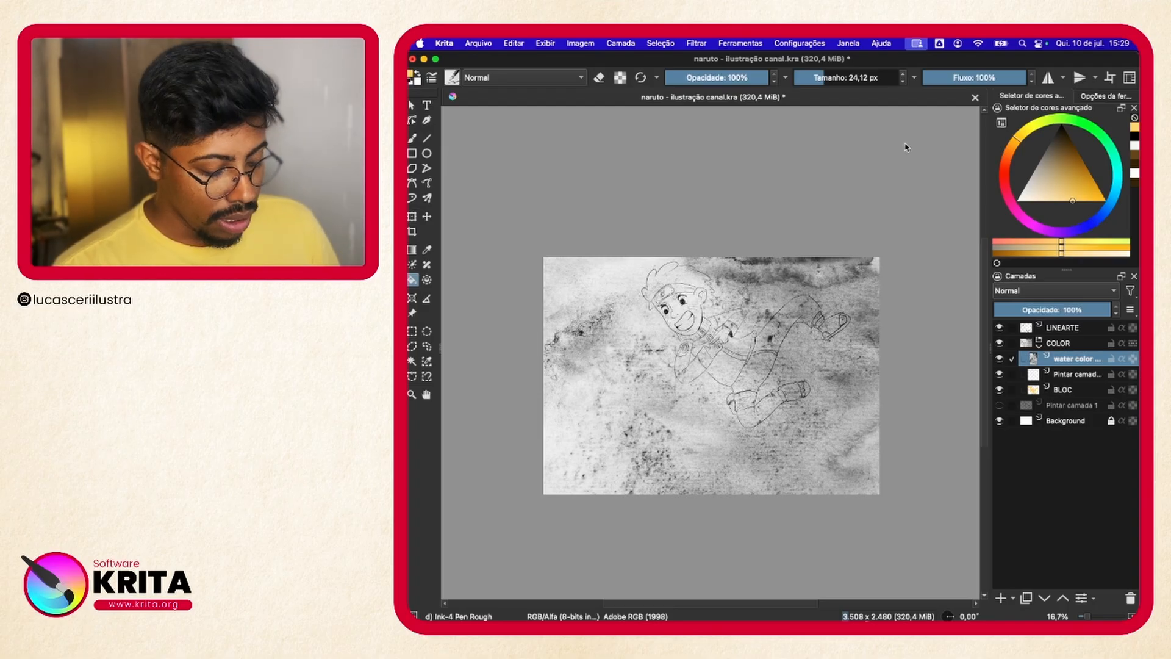
pyautogui.hotkey('ctrl', 't')
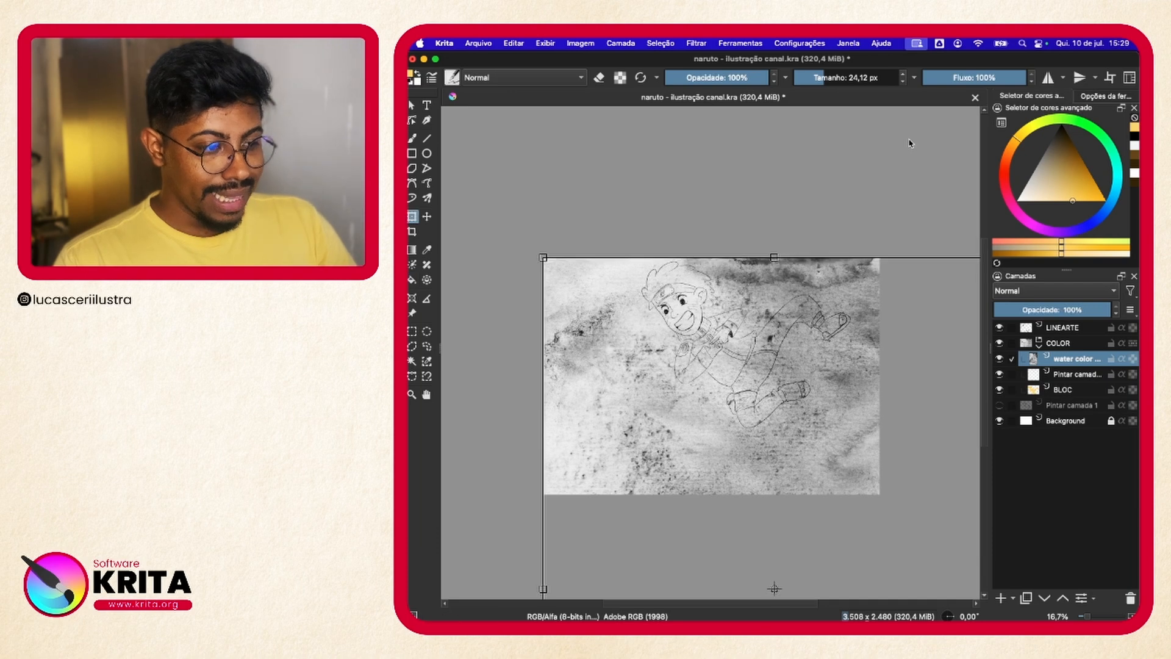
pyautogui.press('-')
pyautogui.press('-')
pyautogui.press('-')
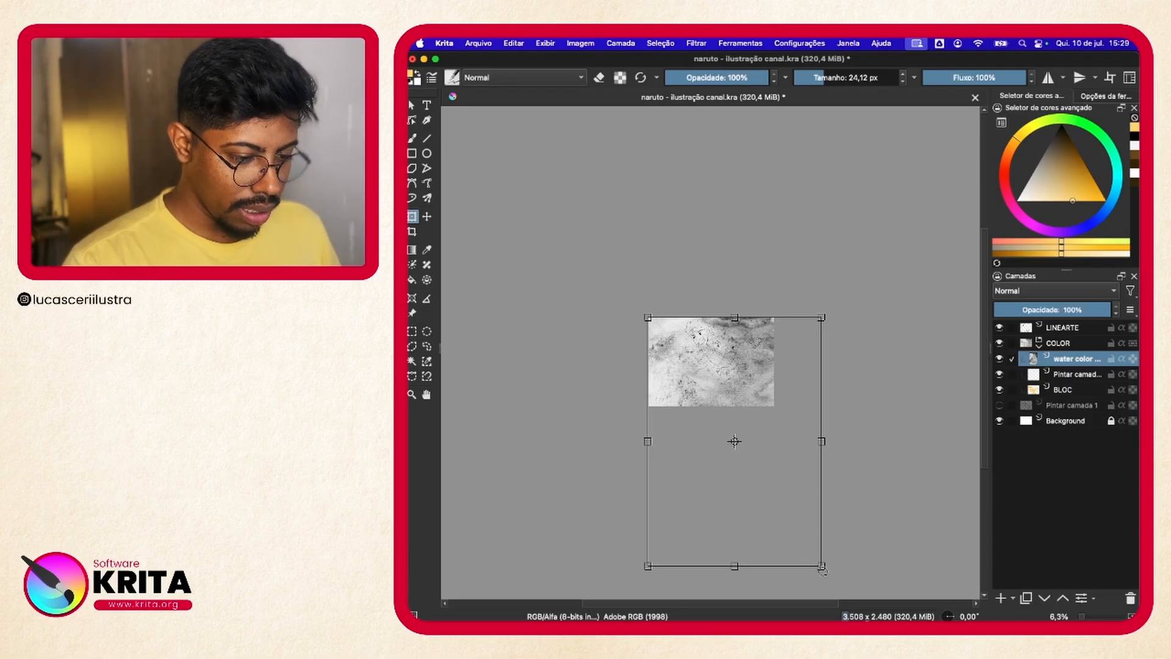
pyautogui.moveTo(823, 570)
pyautogui.mouseDown()
pyautogui.moveTo(844, 503)
pyautogui.moveTo(773, 401)
pyautogui.mouseUp()
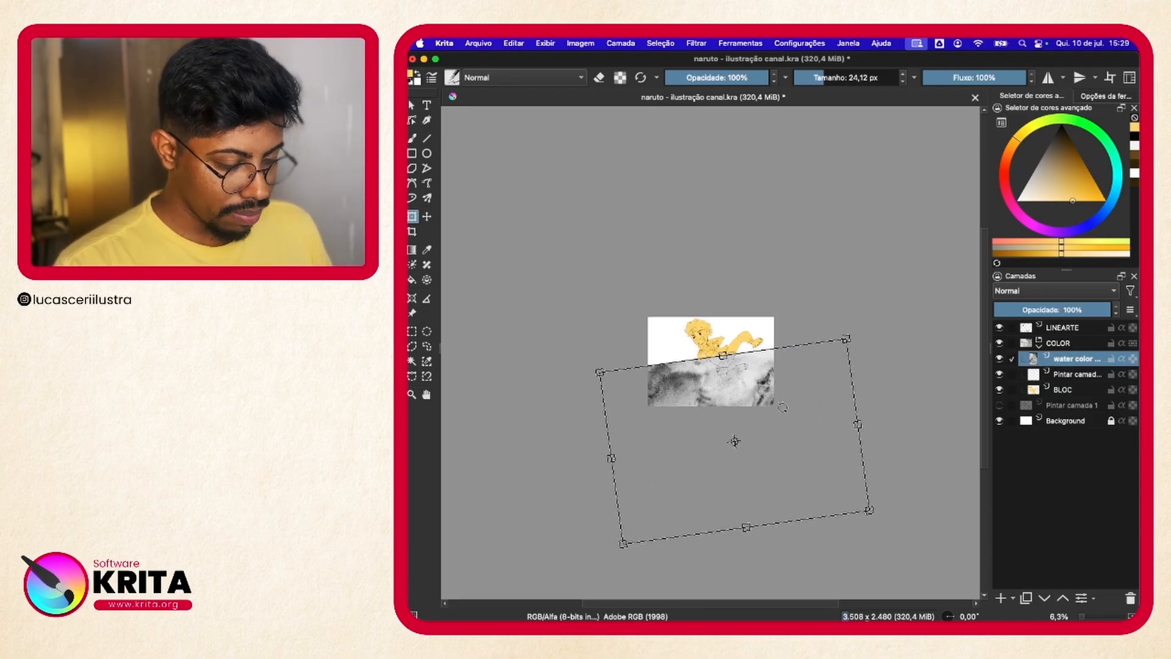
pyautogui.hotkey('ctrl', 'z')
pyautogui.moveTo(823, 566)
pyautogui.mouseDown()
pyautogui.moveTo(777, 402)
pyautogui.moveTo(760, 437)
pyautogui.moveTo(784, 340)
pyautogui.moveTo(706, 411)
pyautogui.moveTo(708, 426)
pyautogui.moveTo(697, 401)
pyautogui.moveTo(729, 375)
pyautogui.moveTo(763, 385)
pyautogui.moveTo(789, 410)
pyautogui.moveTo(780, 423)
pyautogui.mouseUp()
pyautogui.moveTo(709, 377); pyautogui.dragTo(729, 435)
# - Stretch and rotate the texture diagonally until it covers the whole character, and apply the transform
pyautogui.scroll(3, 697, 387)
pyautogui.moveTo(671, 349); pyautogui.dragTo(768, 335)
pyautogui.moveTo(825, 299); pyautogui.dragTo(871, 305)
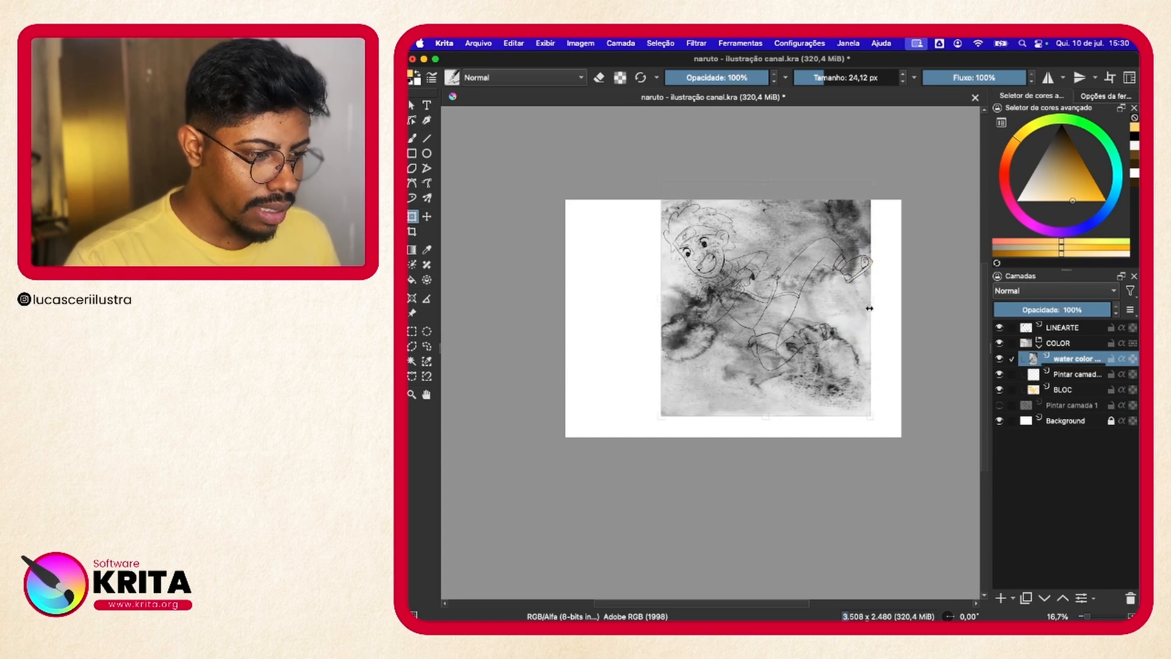
pyautogui.moveTo(878, 155); pyautogui.dragTo(650, 391)
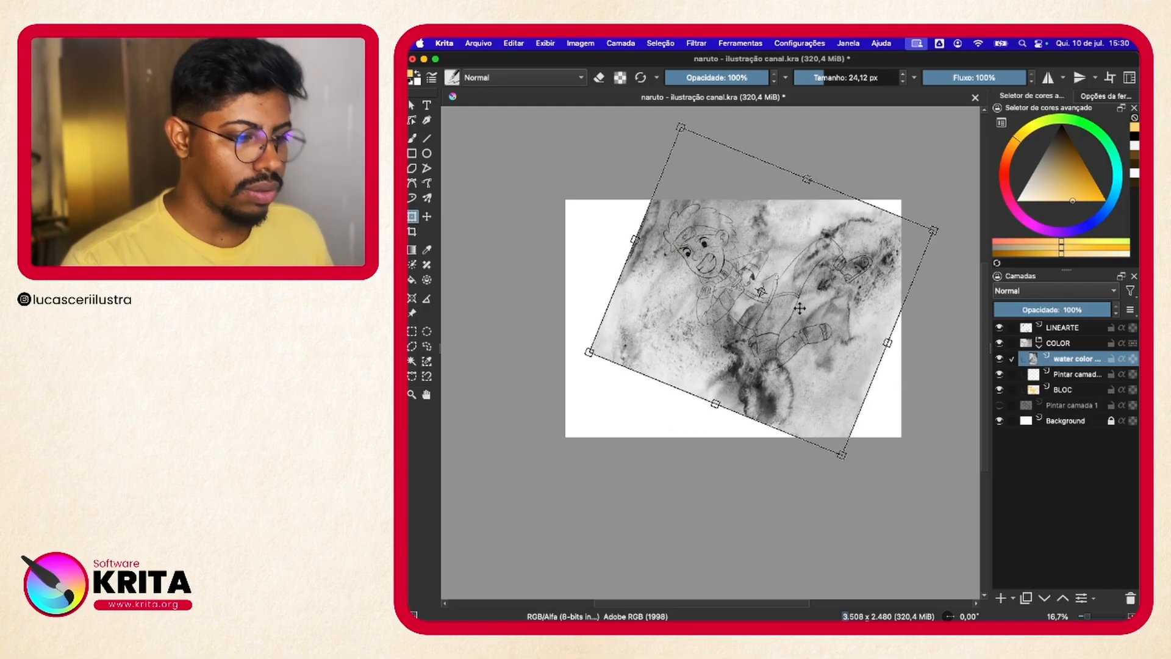
pyautogui.moveTo(764, 293); pyautogui.dragTo(760, 292)
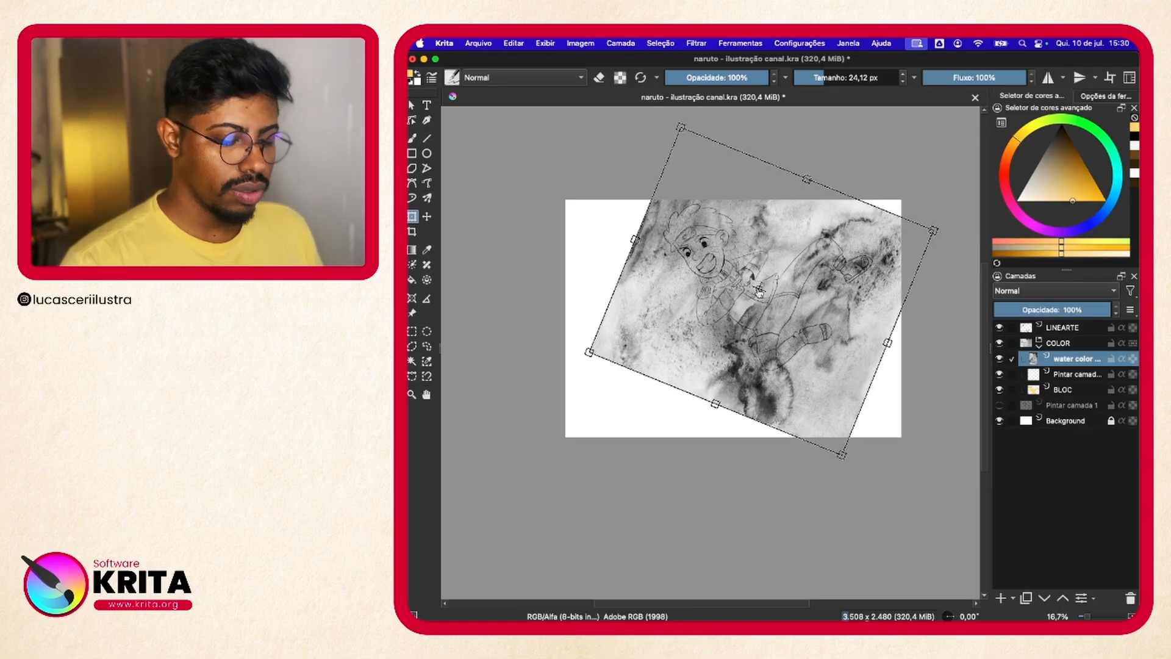
pyautogui.press('Return')
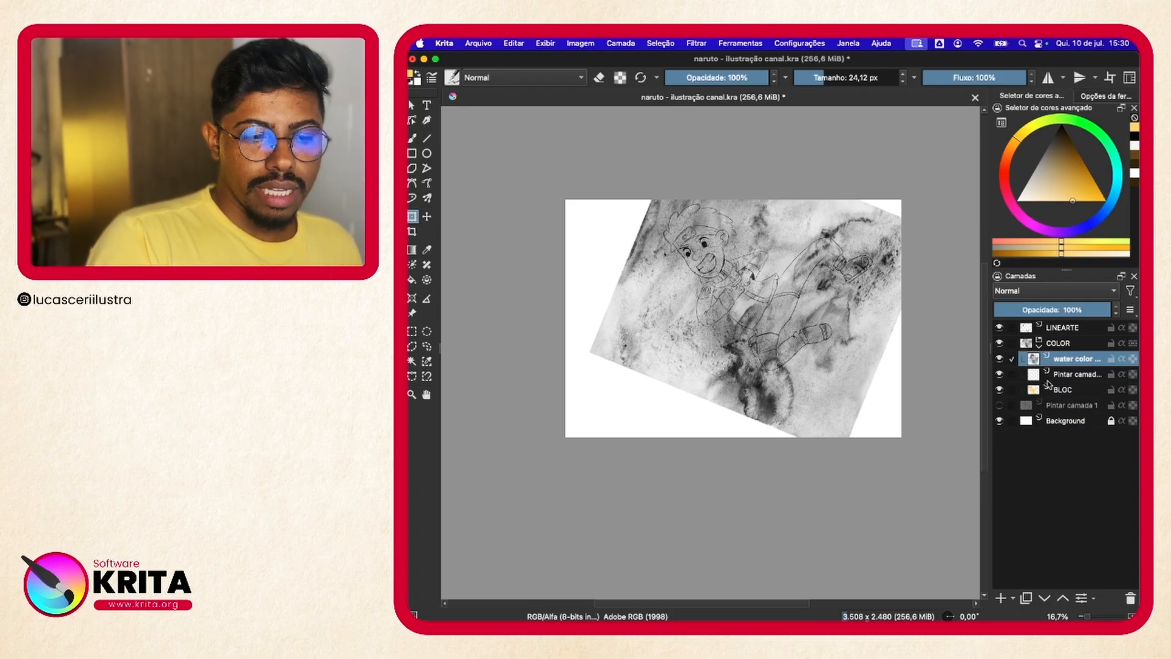
# - Move the empty paint layer above the texture layer and turn on alpha inheritance for the texture so it clips to the silhouette
pyautogui.moveTo(1042, 382); pyautogui.dragTo(1067, 363)
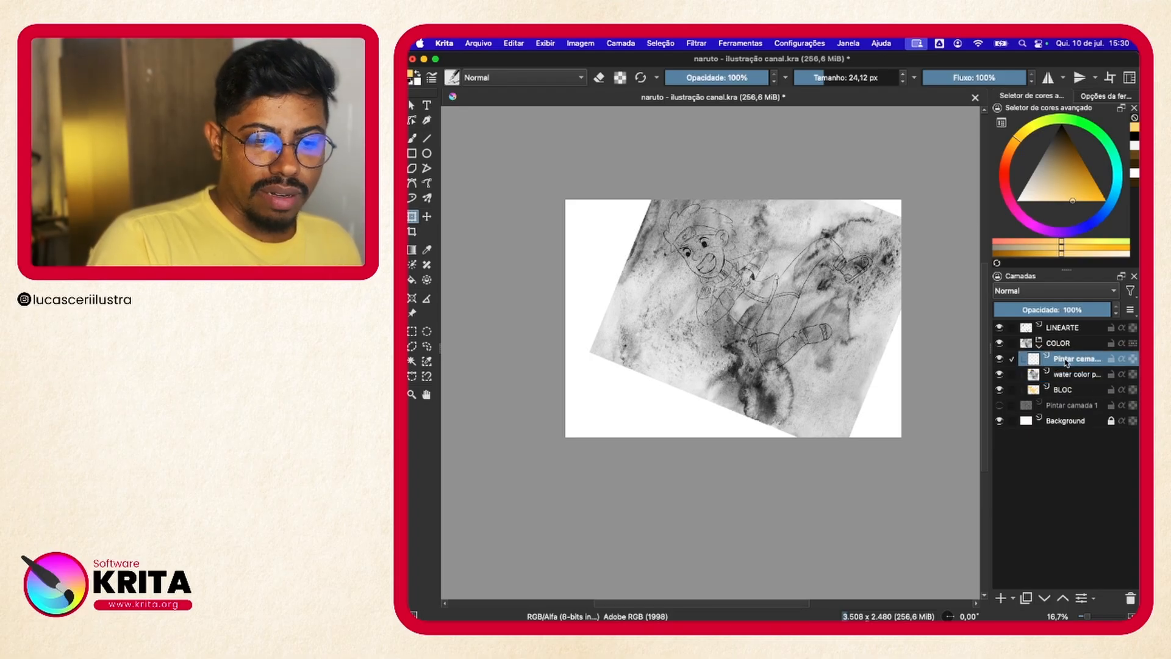
pyautogui.click(1122, 374)
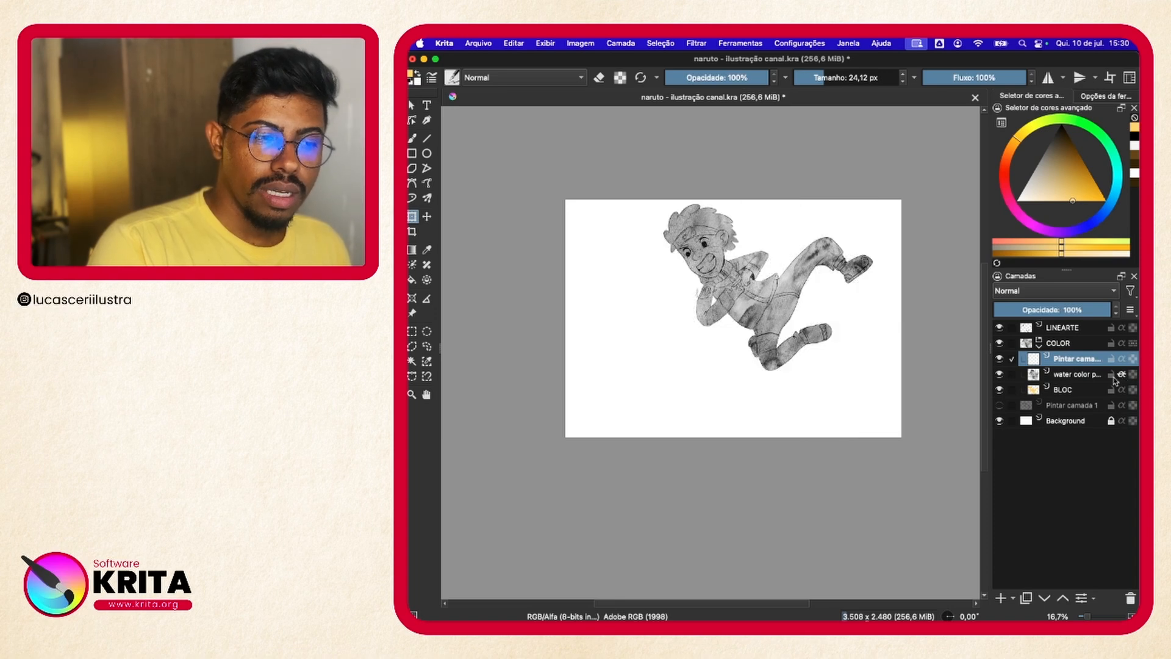
pyautogui.scroll(3, 839, 345)
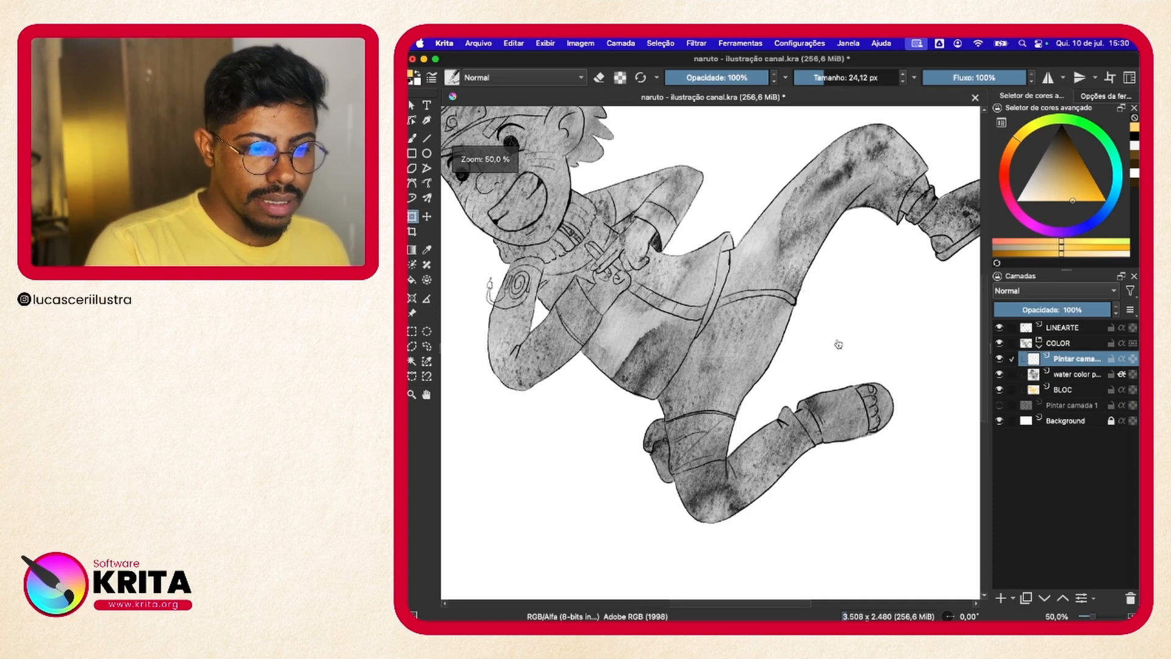
pyautogui.scroll(-3, 839, 345)
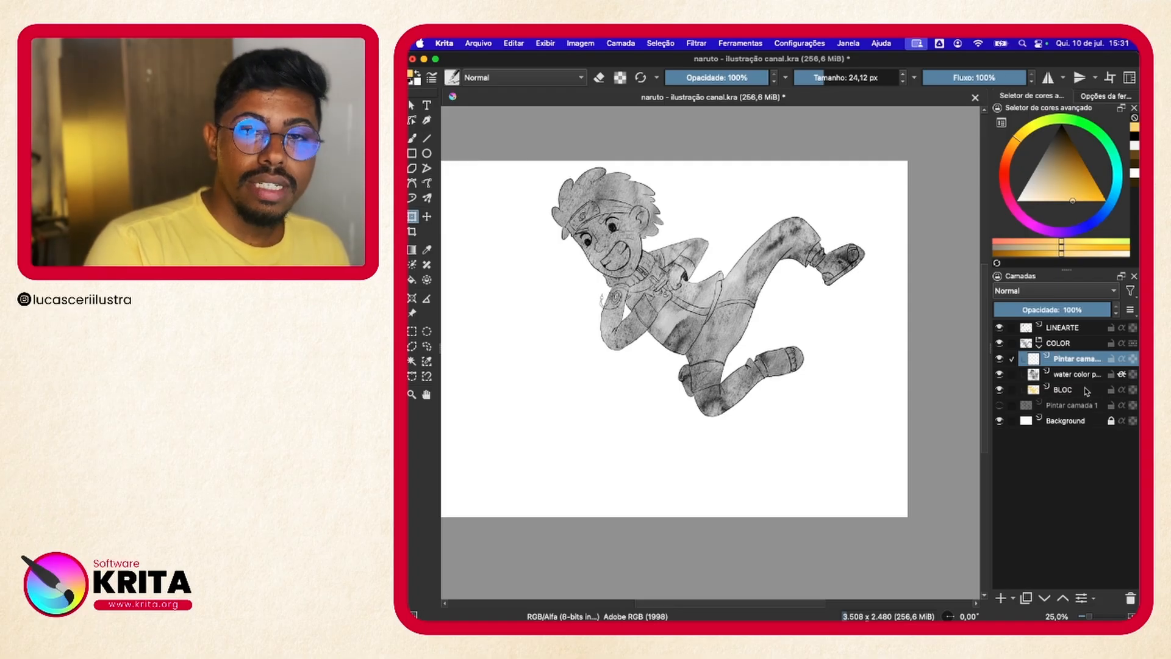
# - Toggle the texture layer's visibility and its alpha inheritance off and on to compare the clipped and unclipped effect
pyautogui.click(1000, 374)
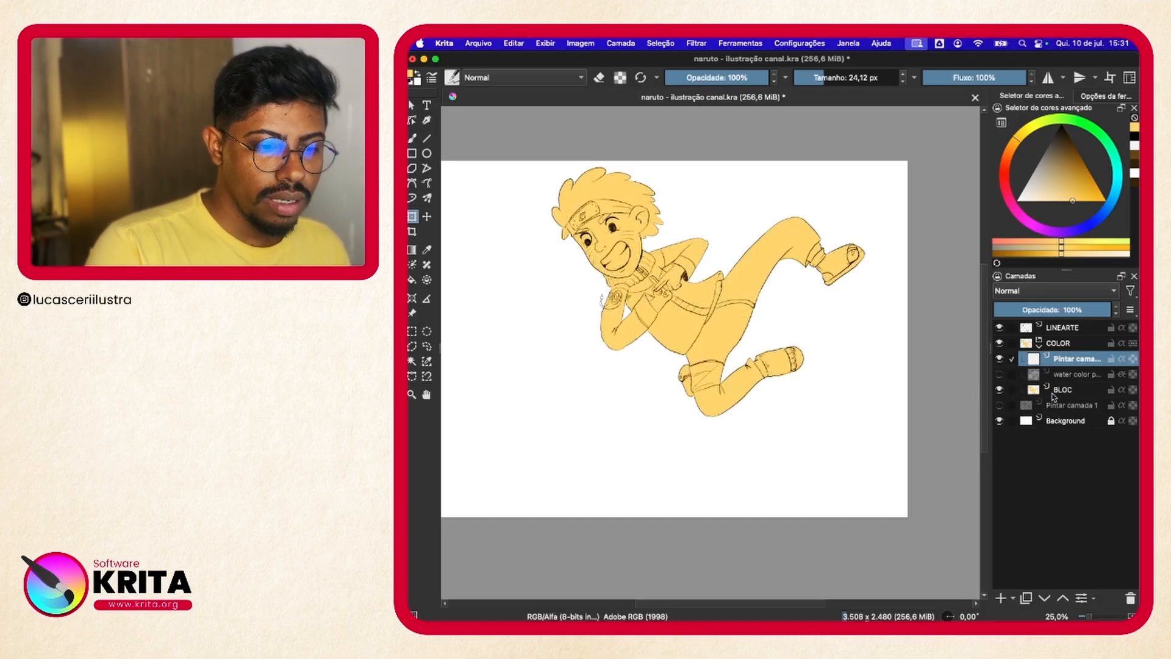
pyautogui.click(1000, 374)
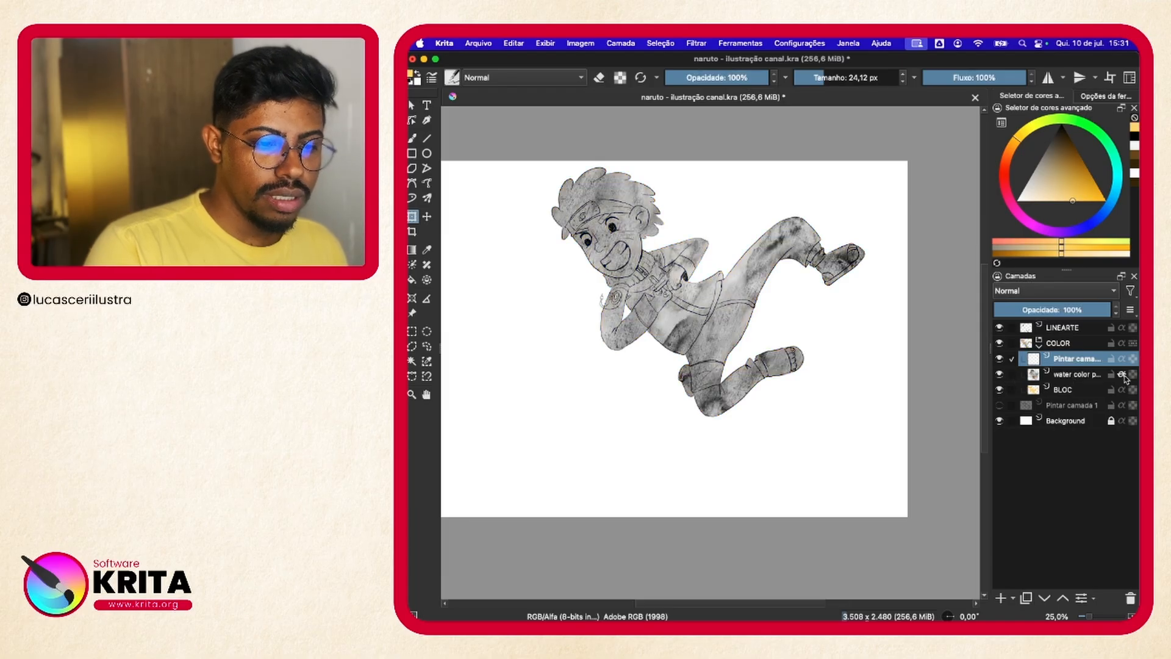
pyautogui.click(1123, 375)
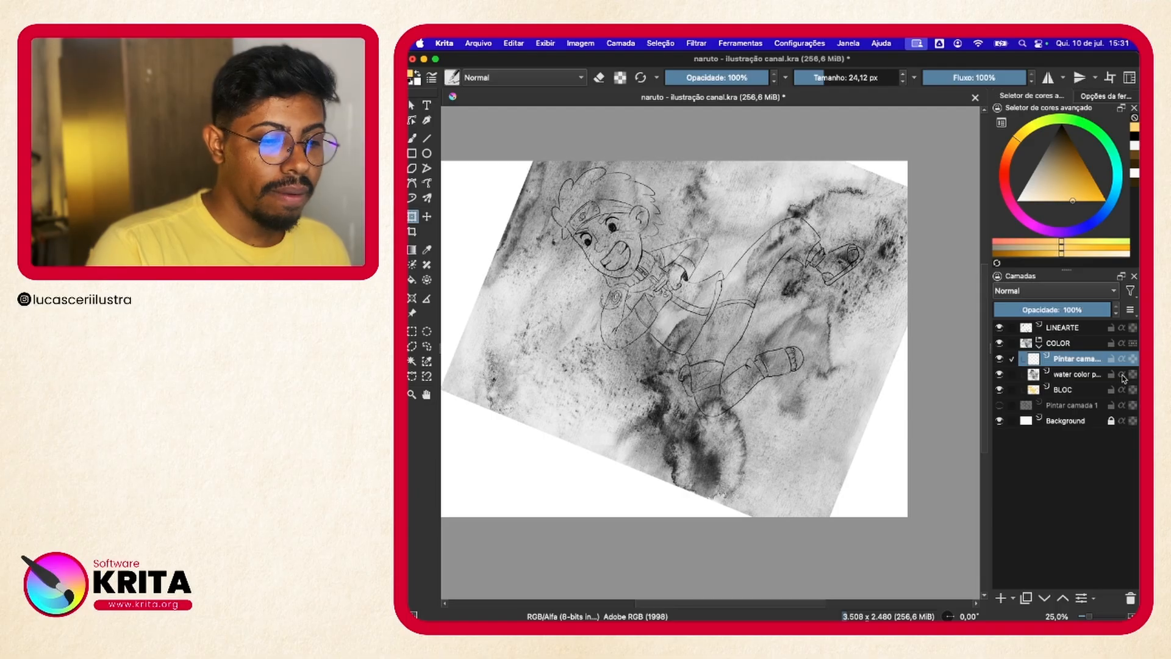
pyautogui.click(1122, 375)
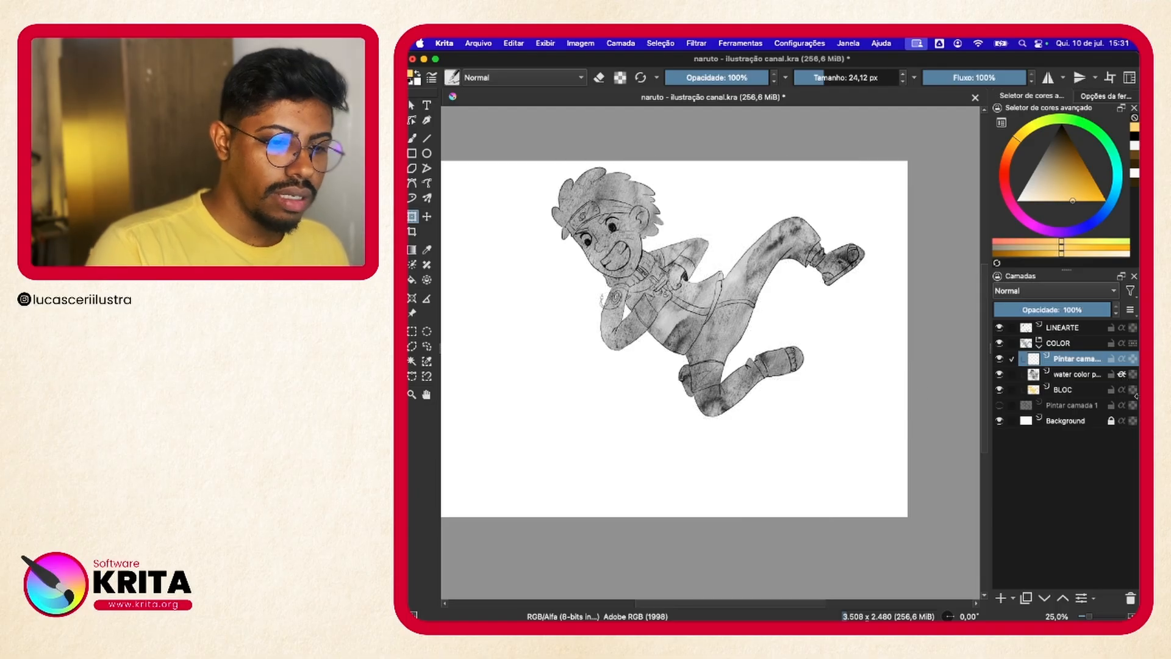
# - Set the watercolour texture layer's blending mode to Multiplicar
pyautogui.click(1071, 374)
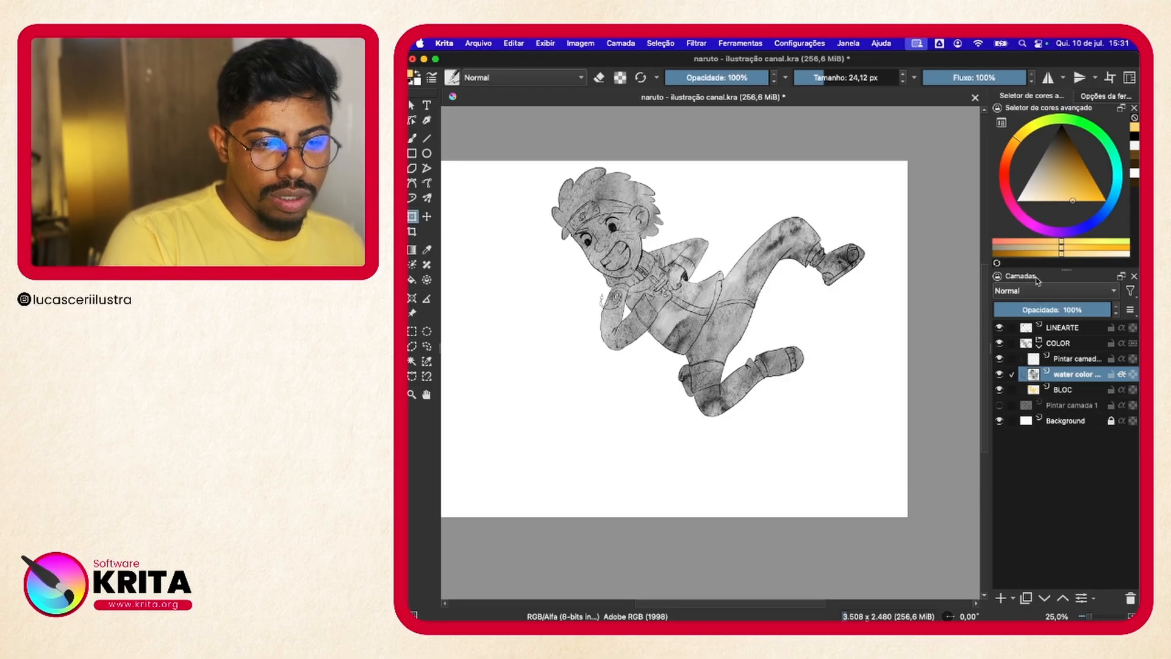
pyautogui.click(1038, 290)
pyautogui.click(1038, 284)
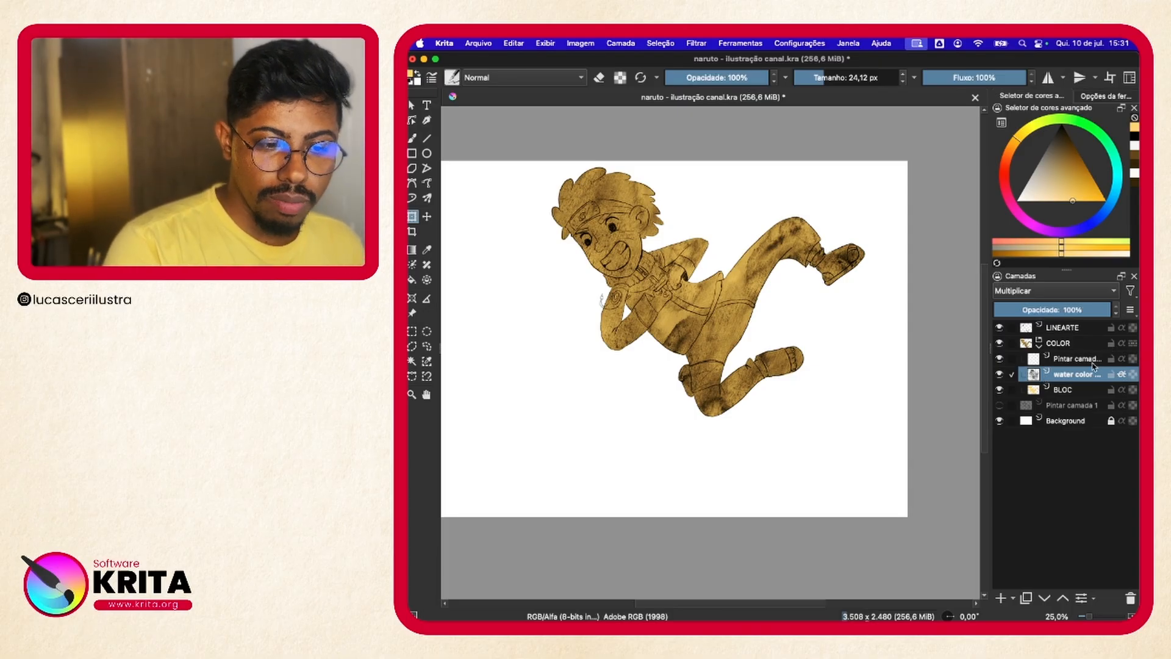
# - Set the blending mode of the empty paint layer above the texture to Multiplicar
pyautogui.click(1077, 359)
pyautogui.click(1016, 301)
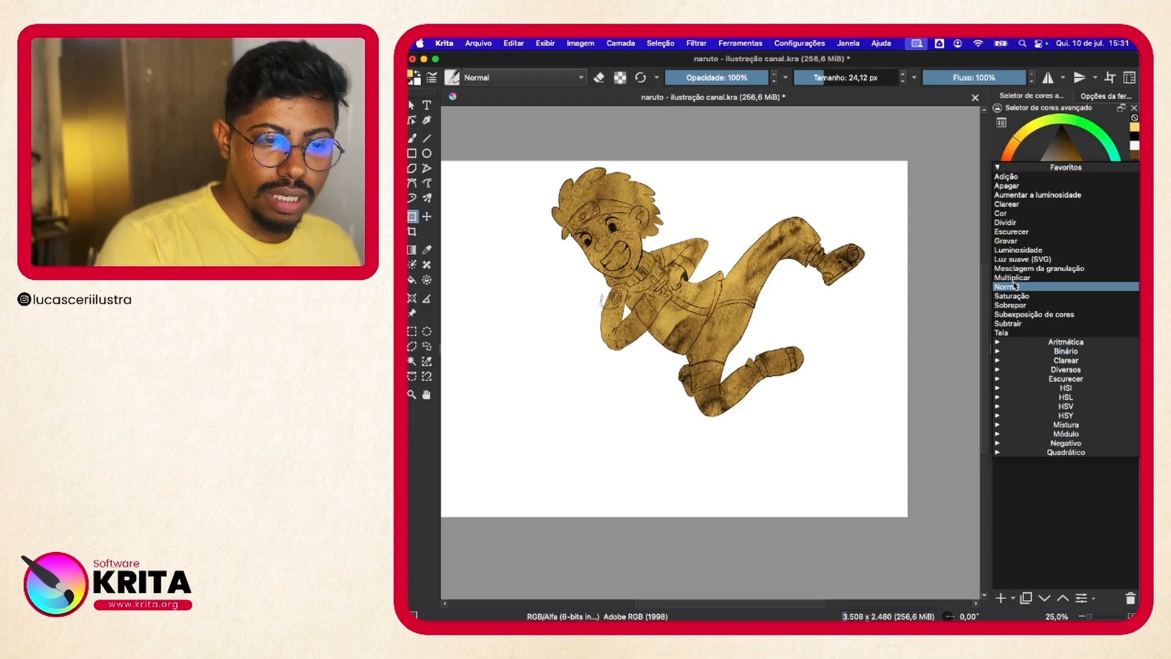
pyautogui.click(1016, 287)
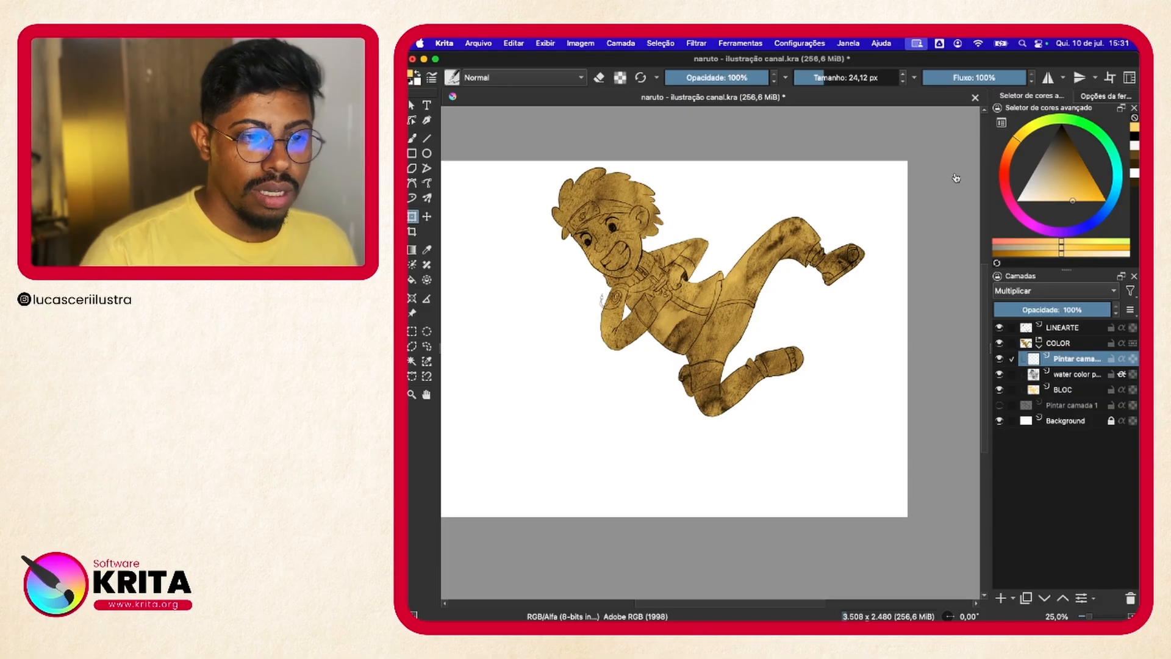
# - Shift the painting colour from yellow to a saturated light orange
pyautogui.moveTo(1009, 172)
pyautogui.mouseDown()
pyautogui.moveTo(1023, 164)
pyautogui.moveTo(1004, 169)
pyautogui.moveTo(1009, 150)
pyautogui.mouseUp()
pyautogui.click(1058, 200)
pyautogui.click(1082, 200)
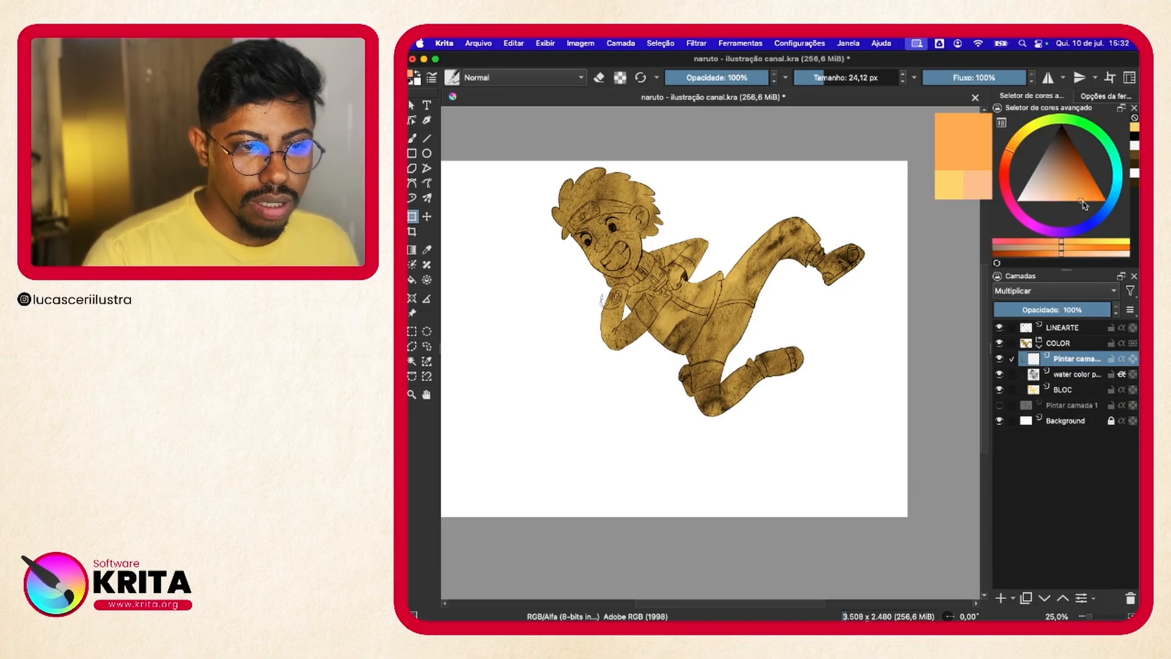
pyautogui.moveTo(1083, 203); pyautogui.dragTo(1101, 210)
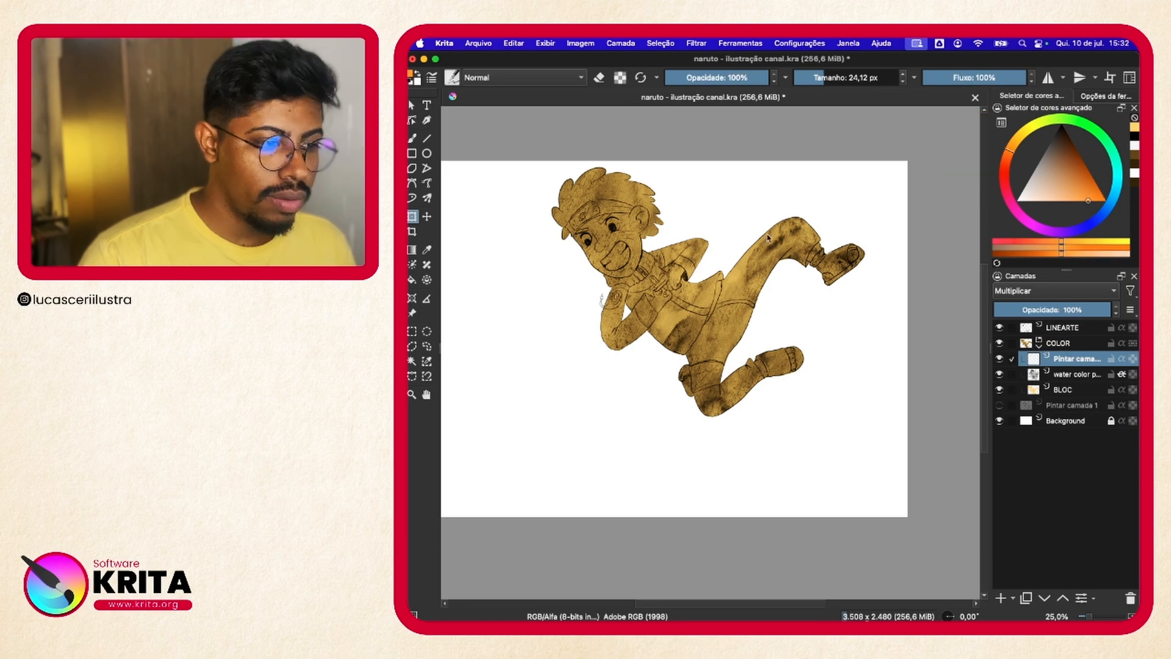
# - Brush orange over the raised leg's thigh on the Multiplicar paint layer and turn on alpha inheritance for that layer
pyautogui.press('b')
pyautogui.scroll(3, 746, 290)
pyautogui.moveTo(847, 201)
pyautogui.mouseDown()
pyautogui.moveTo(829, 224)
pyautogui.moveTo(831, 194)
pyautogui.moveTo(844, 187)
pyautogui.moveTo(823, 199)
pyautogui.moveTo(863, 205)
pyautogui.mouseUp()
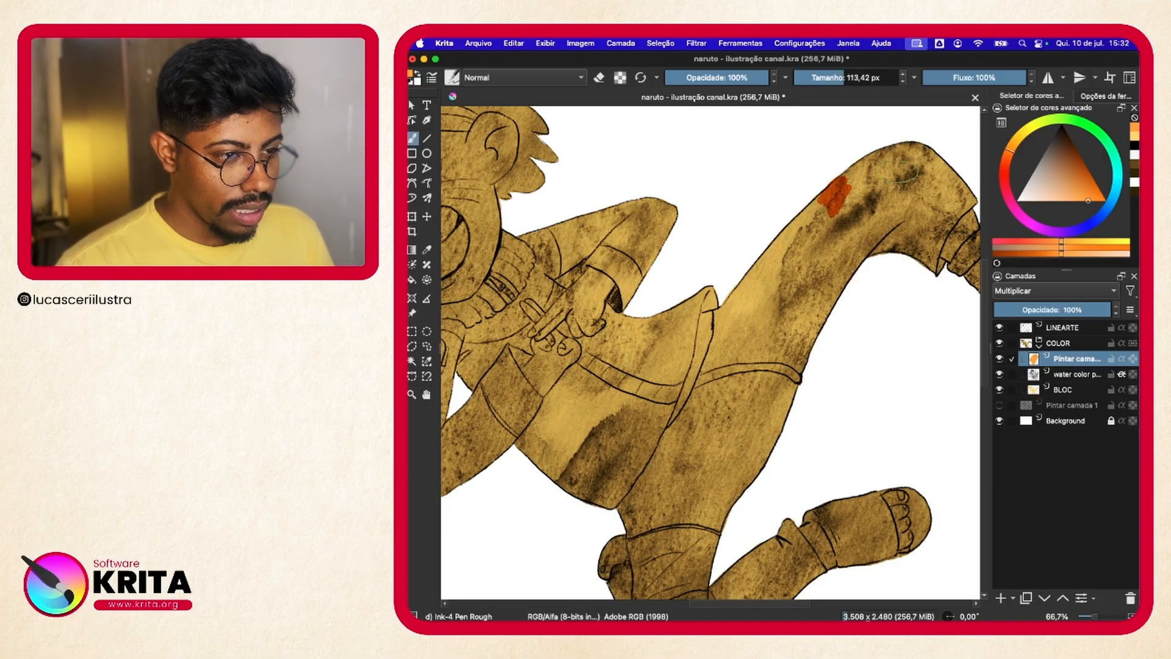
pyautogui.moveTo(900, 154)
pyautogui.mouseDown()
pyautogui.moveTo(854, 178)
pyautogui.moveTo(857, 204)
pyautogui.moveTo(912, 183)
pyautogui.moveTo(856, 211)
pyautogui.moveTo(824, 273)
pyautogui.moveTo(845, 201)
pyautogui.moveTo(802, 246)
pyautogui.moveTo(872, 228)
pyautogui.moveTo(810, 271)
pyautogui.moveTo(782, 219)
pyautogui.moveTo(806, 173)
pyautogui.moveTo(828, 172)
pyautogui.moveTo(802, 219)
pyautogui.mouseUp()
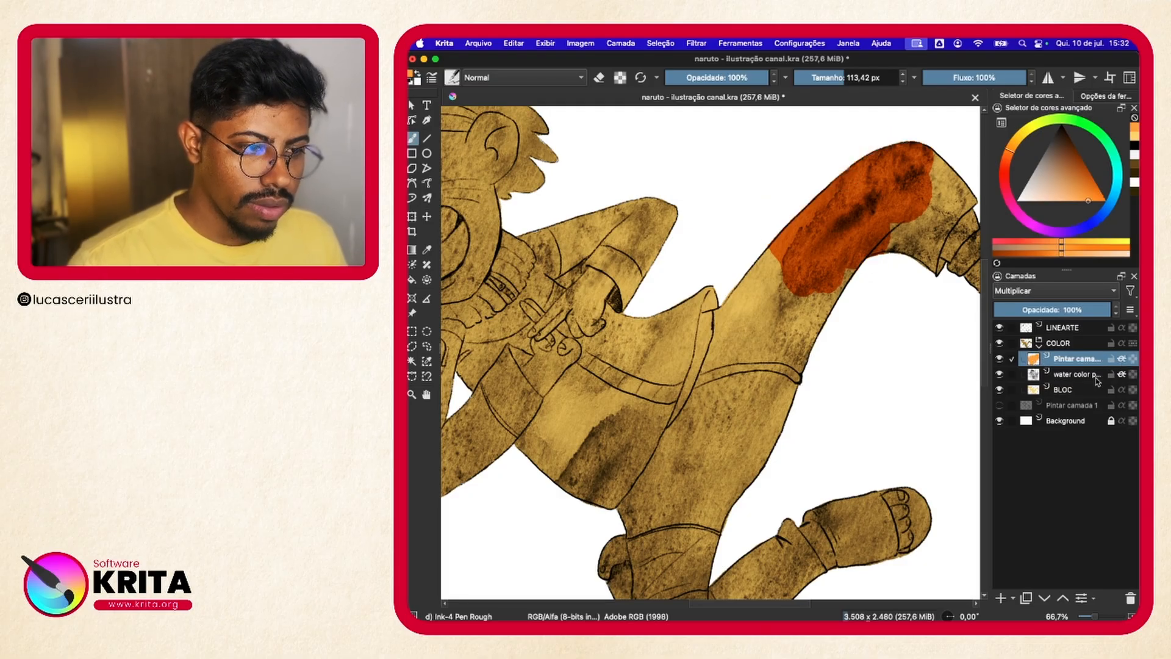
# - Fill the rest of the raised trouser leg and the hips with orange, down to the bent knee's wrap
pyautogui.moveTo(940, 149)
pyautogui.mouseDown()
pyautogui.moveTo(911, 245)
pyautogui.moveTo(943, 191)
pyautogui.moveTo(952, 210)
pyautogui.moveTo(906, 243)
pyautogui.moveTo(841, 255)
pyautogui.moveTo(839, 294)
pyautogui.moveTo(763, 258)
pyautogui.moveTo(805, 294)
pyautogui.moveTo(755, 273)
pyautogui.moveTo(781, 310)
pyautogui.moveTo(819, 311)
pyautogui.moveTo(784, 317)
pyautogui.moveTo(745, 289)
pyautogui.moveTo(805, 350)
pyautogui.moveTo(728, 304)
pyautogui.moveTo(691, 427)
pyautogui.moveTo(761, 358)
pyautogui.moveTo(793, 360)
pyautogui.moveTo(747, 430)
pyautogui.mouseUp()
pyautogui.moveTo(747, 430)
pyautogui.mouseDown()
pyautogui.moveTo(814, 285)
pyautogui.moveTo(806, 321)
pyautogui.moveTo(769, 328)
pyautogui.moveTo(774, 303)
pyautogui.moveTo(734, 322)
pyautogui.moveTo(696, 412)
pyautogui.moveTo(756, 372)
pyautogui.moveTo(751, 357)
pyautogui.moveTo(738, 377)
pyautogui.moveTo(763, 396)
pyautogui.moveTo(800, 365)
pyautogui.moveTo(795, 381)
pyautogui.moveTo(750, 398)
pyautogui.mouseUp()
pyautogui.moveTo(903, 155); pyautogui.dragTo(875, 229)
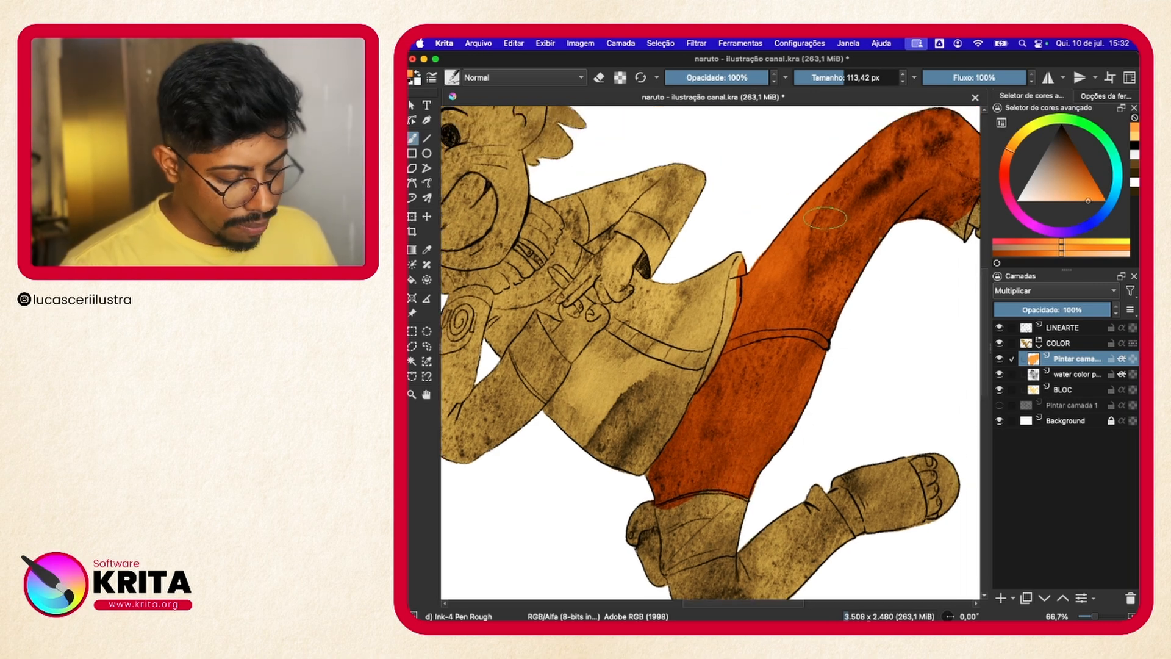
pyautogui.moveTo(872, 238)
pyautogui.mouseDown()
pyautogui.moveTo(888, 263)
pyautogui.moveTo(796, 234)
pyautogui.moveTo(877, 233)
pyautogui.mouseUp()
# - Paint the jacket torso, the sleeve with the swirl emblem and the bent lower leg orange
pyautogui.press('super+minus')
pyautogui.moveTo(812, 266)
pyautogui.mouseDown()
pyautogui.moveTo(769, 364)
pyautogui.moveTo(734, 401)
pyautogui.moveTo(694, 392)
pyautogui.moveTo(650, 318)
pyautogui.moveTo(606, 303)
pyautogui.moveTo(596, 344)
pyautogui.moveTo(617, 347)
pyautogui.moveTo(597, 407)
pyautogui.moveTo(631, 370)
pyautogui.moveTo(655, 366)
pyautogui.moveTo(637, 398)
pyautogui.moveTo(668, 351)
pyautogui.moveTo(659, 317)
pyautogui.moveTo(688, 388)
pyautogui.moveTo(723, 413)
pyautogui.moveTo(744, 394)
pyautogui.moveTo(760, 399)
pyautogui.moveTo(714, 379)
pyautogui.moveTo(703, 345)
pyautogui.moveTo(756, 281)
pyautogui.moveTo(749, 322)
pyautogui.moveTo(802, 296)
pyautogui.mouseUp()
pyautogui.scroll(-3, 806, 366)
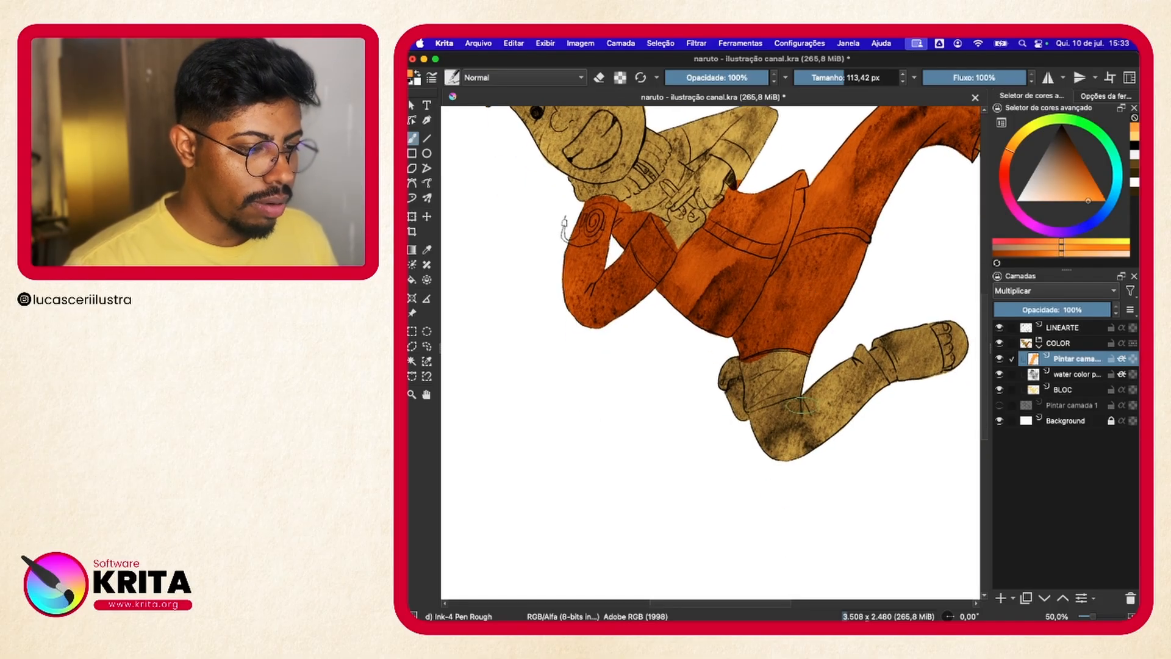
pyautogui.moveTo(792, 407)
pyautogui.mouseDown()
pyautogui.moveTo(757, 433)
pyautogui.moveTo(801, 421)
pyautogui.moveTo(792, 461)
pyautogui.moveTo(828, 371)
pyautogui.moveTo(857, 357)
pyautogui.moveTo(877, 398)
pyautogui.moveTo(817, 430)
pyautogui.mouseUp()
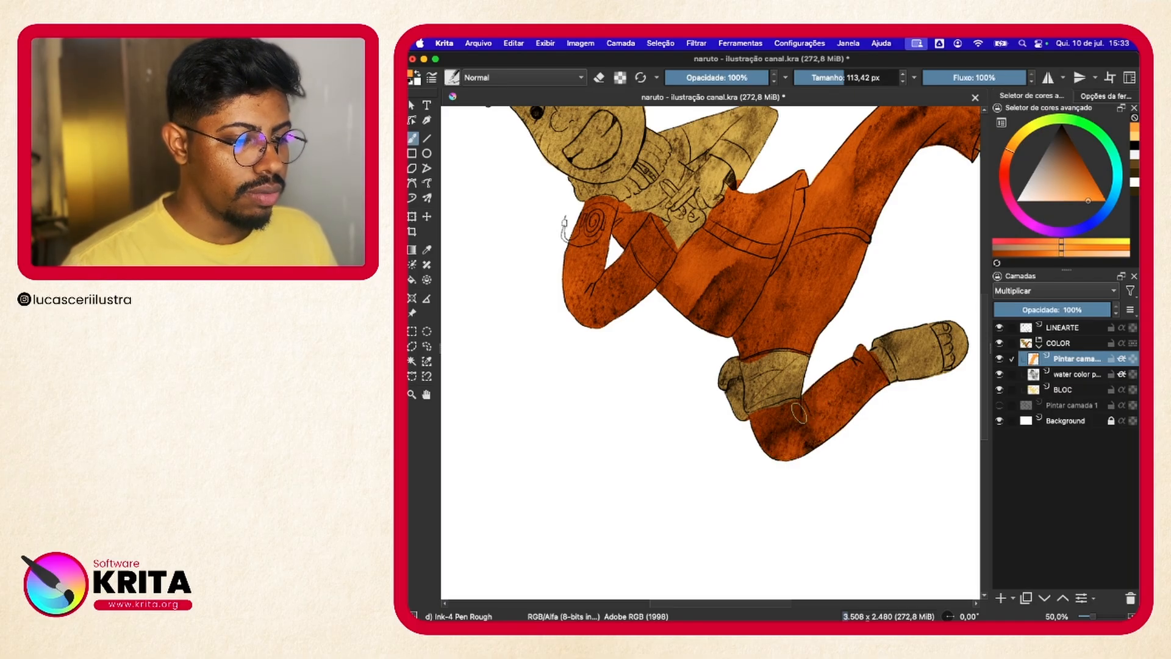
pyautogui.scroll(3, 801, 382)
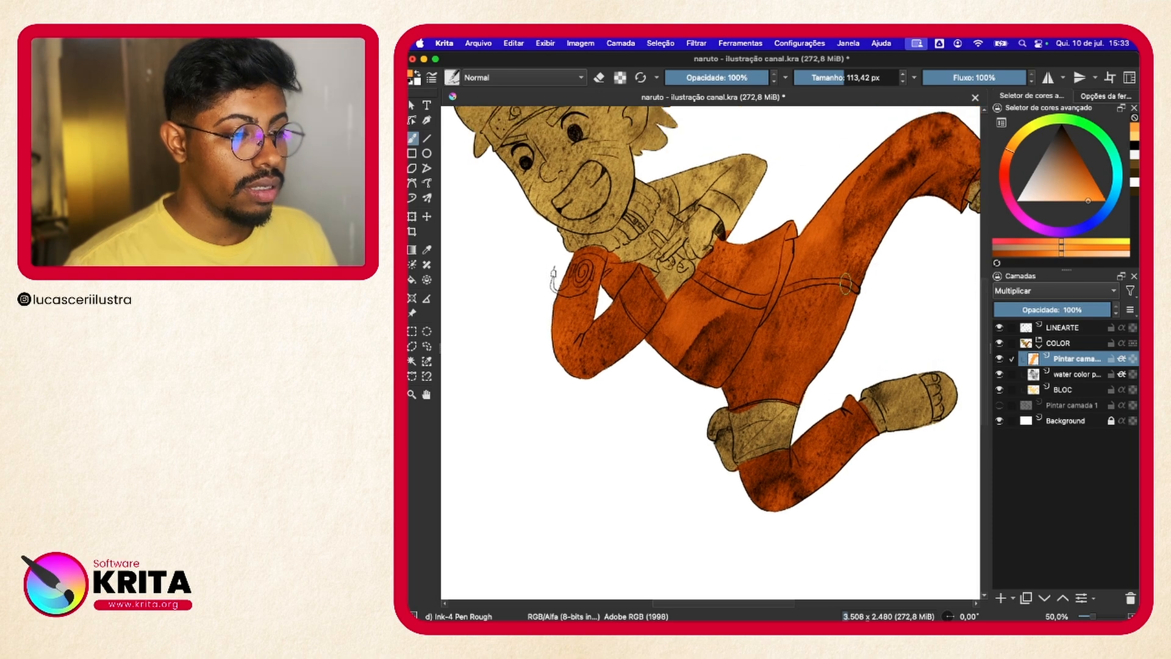
pyautogui.press('super+minus')
pyautogui.press('super+minus')
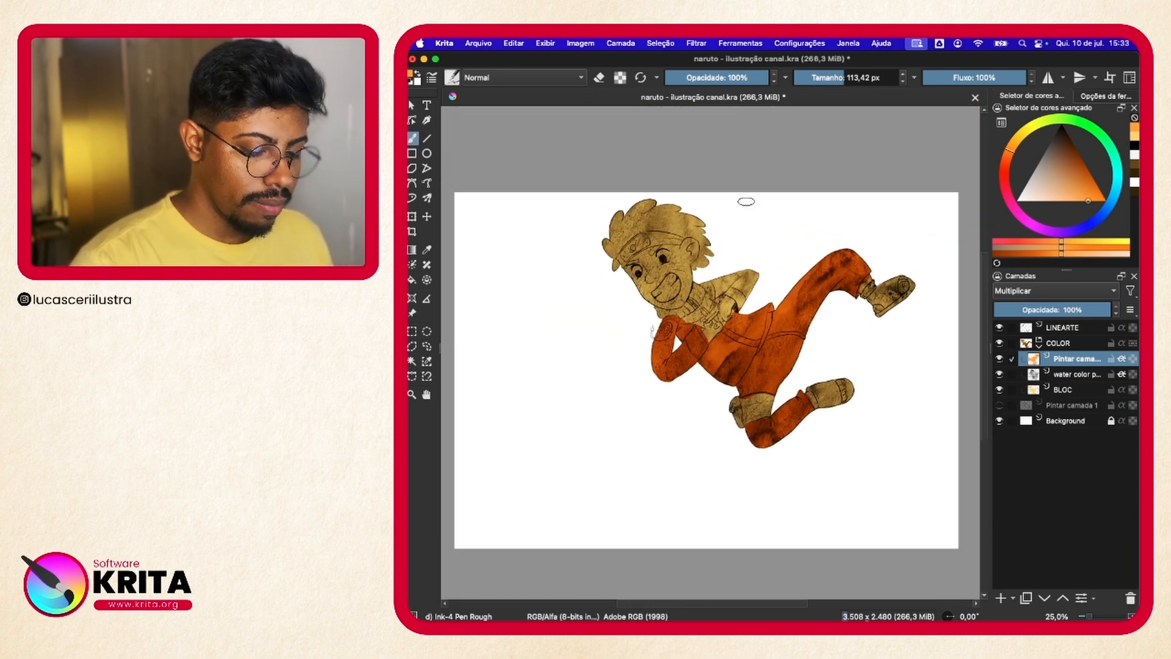
# - Paint the far sleeve and the jacket's shoulder area orange, leaving the hands and collar unpainted
pyautogui.press('super+plus')
pyautogui.press('super+plus')
pyautogui.press('super+plus')
pyautogui.moveTo(720, 164)
pyautogui.mouseDown()
pyautogui.moveTo(695, 164)
pyautogui.moveTo(726, 194)
pyautogui.moveTo(711, 208)
pyautogui.moveTo(703, 192)
pyautogui.moveTo(689, 238)
pyautogui.moveTo(662, 262)
pyautogui.moveTo(692, 241)
pyautogui.moveTo(744, 165)
pyautogui.moveTo(848, 149)
pyautogui.moveTo(778, 190)
pyautogui.moveTo(805, 201)
pyautogui.moveTo(844, 149)
pyautogui.moveTo(765, 149)
pyautogui.mouseUp()
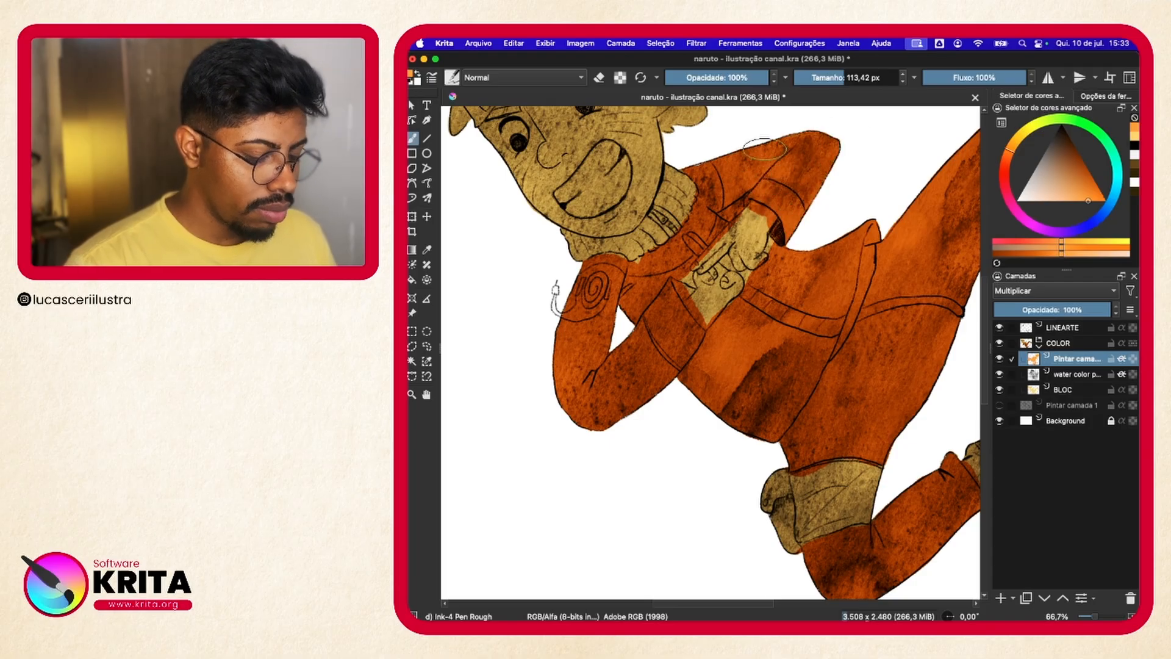
# - Clean up the orange around the fingers and hands, erasing spill and touching up the edges with a small brush
pyautogui.press('e')
pyautogui.moveTo(774, 223); pyautogui.dragTo(763, 213)
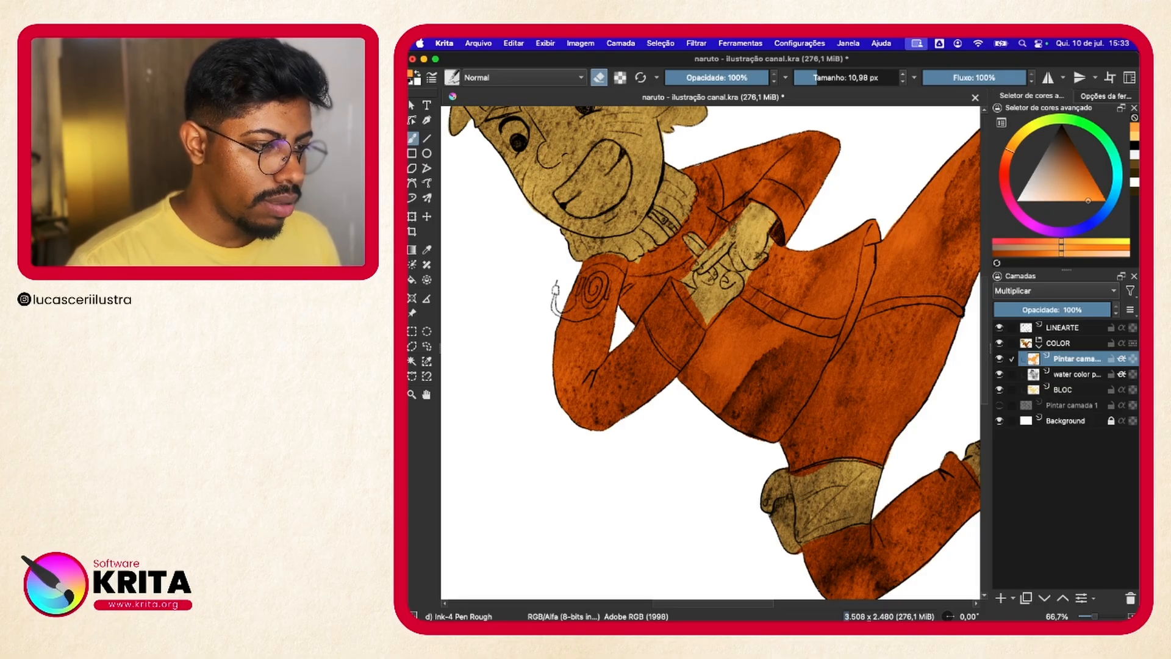
pyautogui.press('e')
pyautogui.moveTo(672, 268); pyautogui.dragTo(699, 282)
pyautogui.press('e')
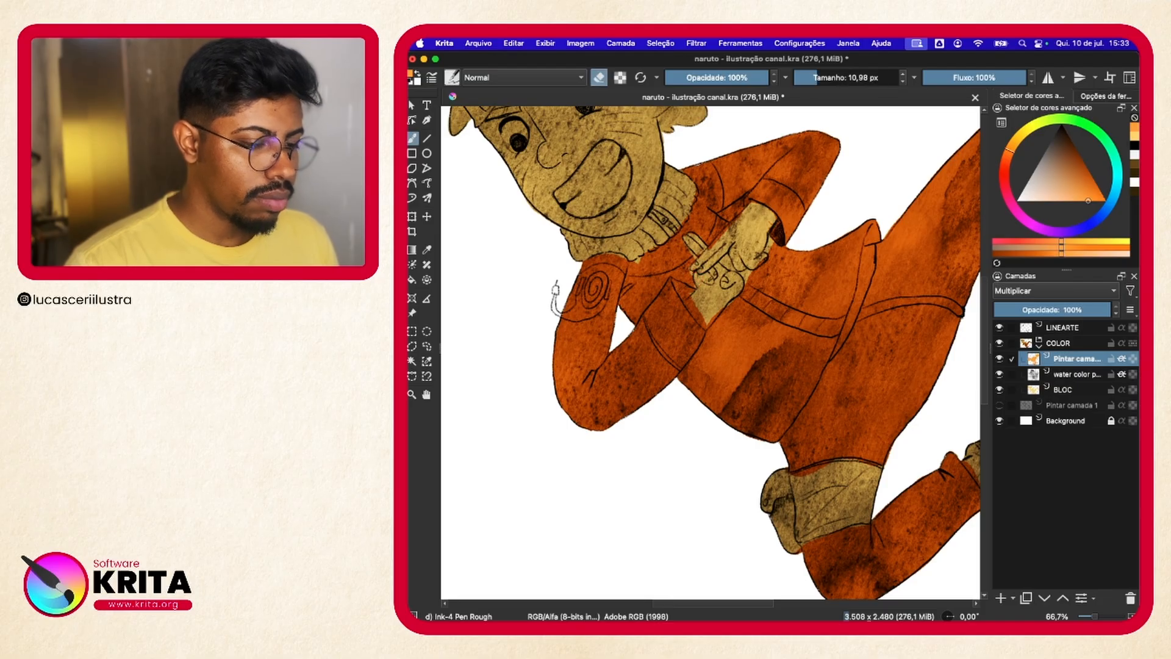
pyautogui.moveTo(824, 224); pyautogui.dragTo(774, 285)
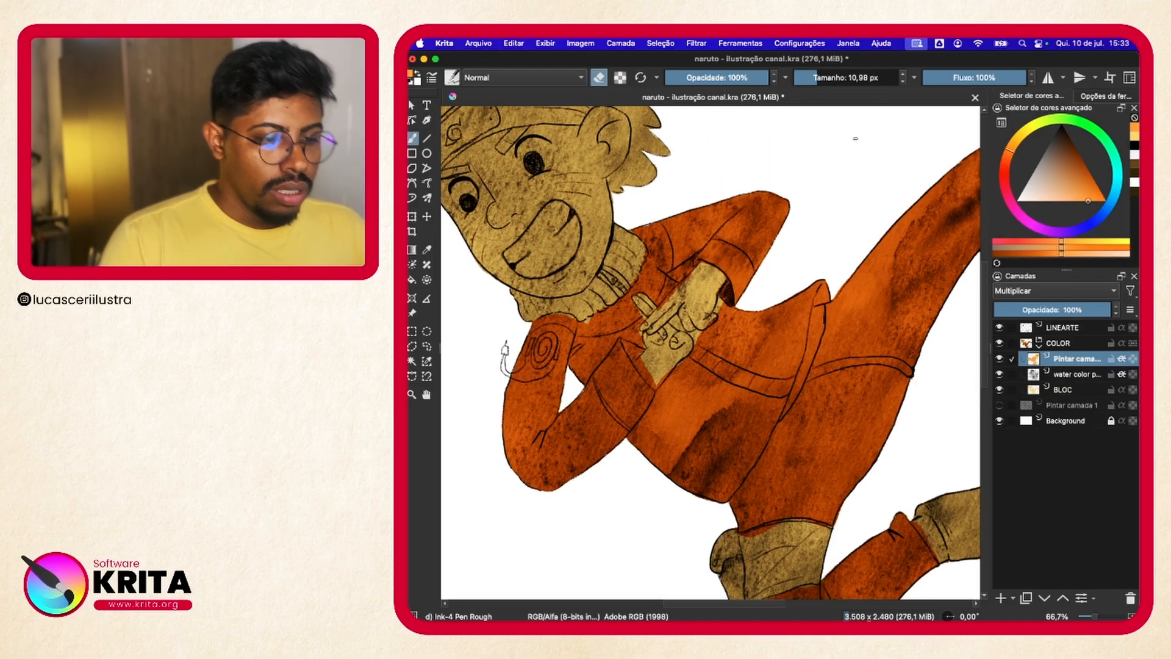
# - Lower the watercolour texture layer's opacity to 59% to soften the texture over the character
pyautogui.press('super+minus')
pyautogui.press('super+minus')
pyautogui.moveTo(755, 237); pyautogui.dragTo(782, 254)
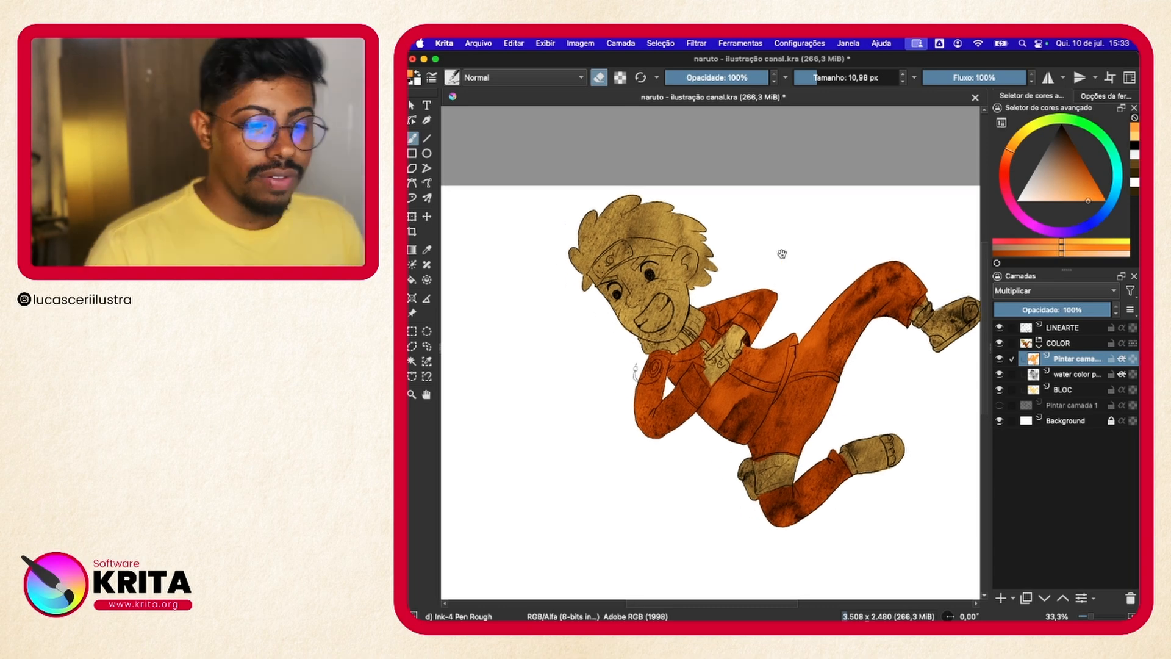
pyautogui.click(1076, 376)
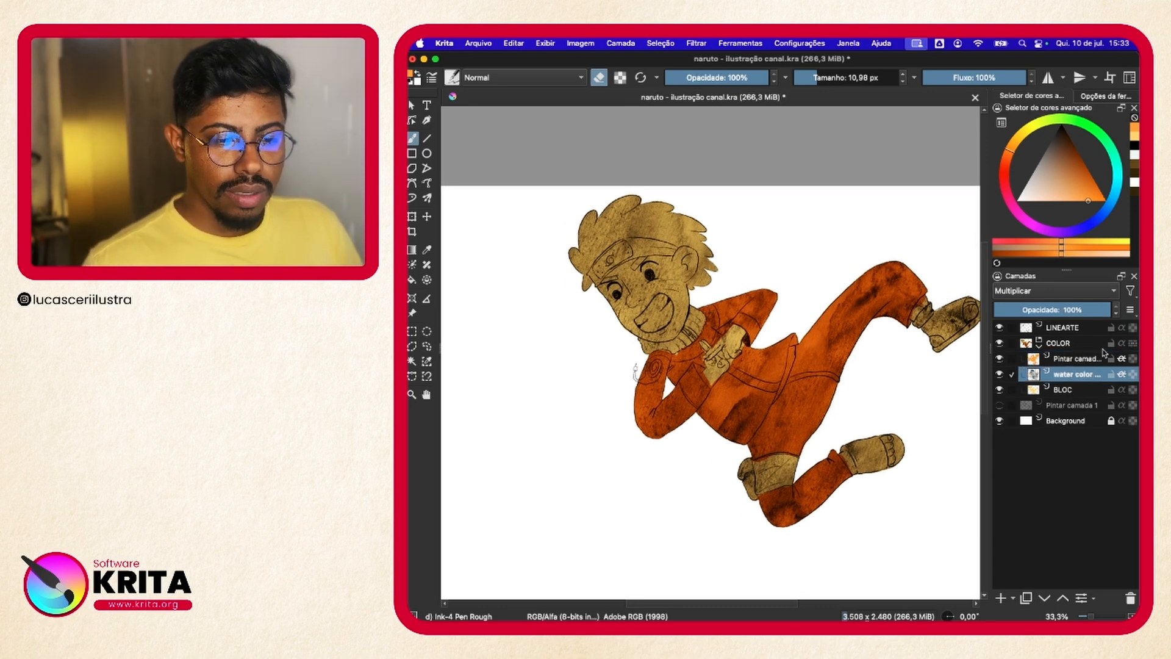
pyautogui.moveTo(1064, 310); pyautogui.dragTo(1066, 313)
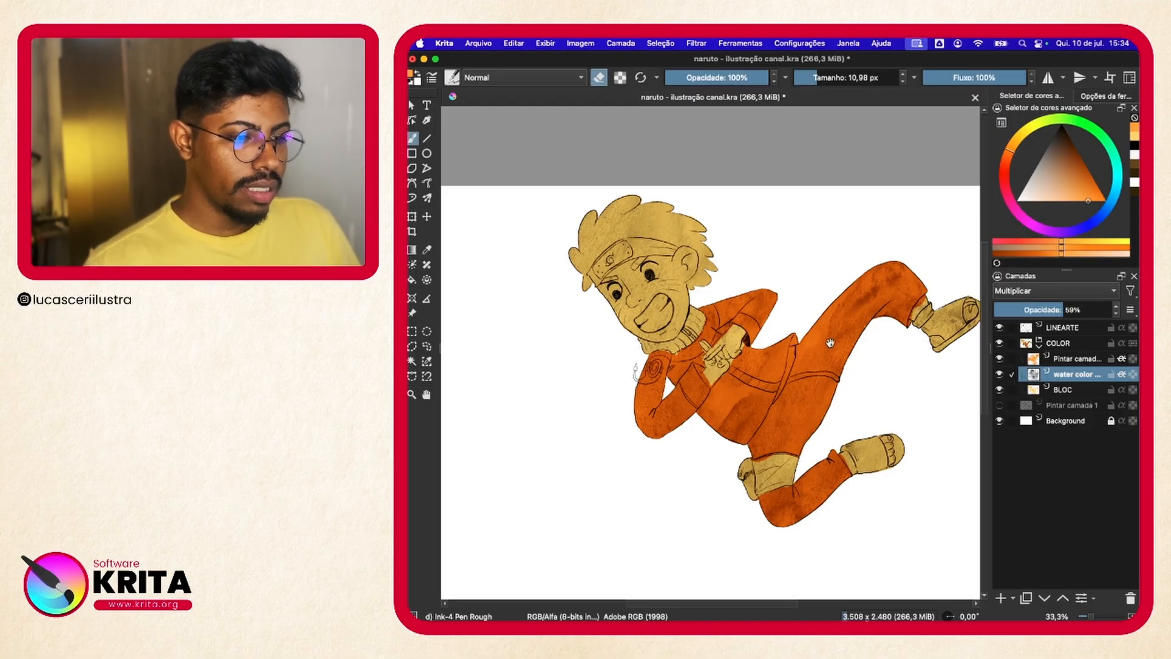
pyautogui.moveTo(830, 342); pyautogui.dragTo(801, 291)
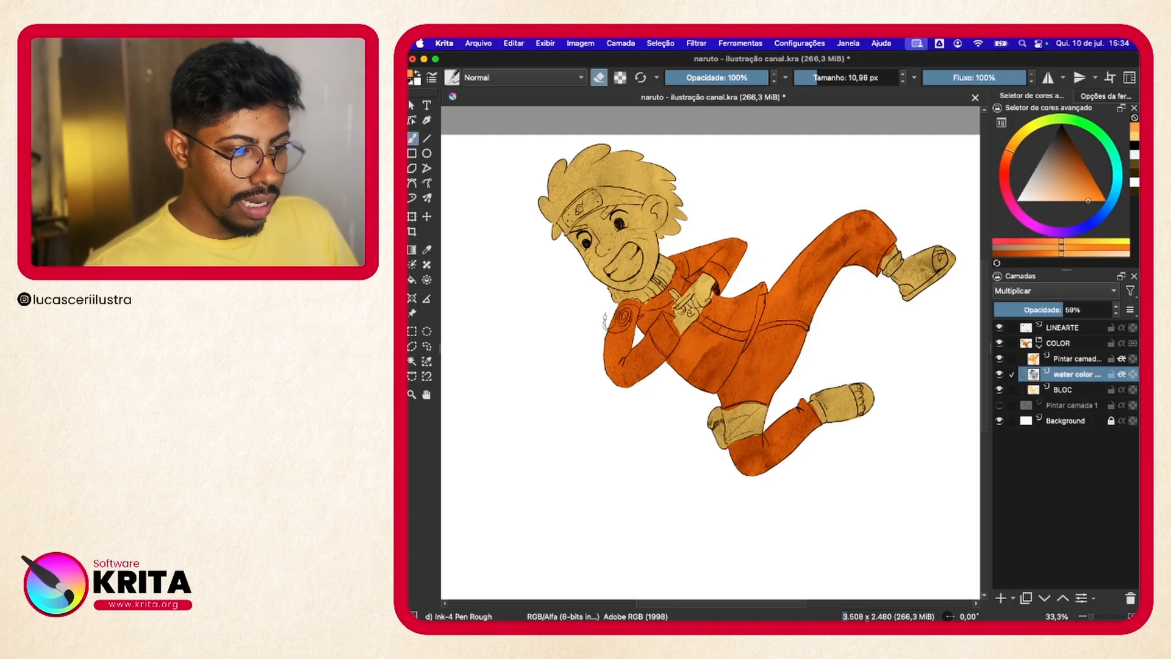
pyautogui.press('+')
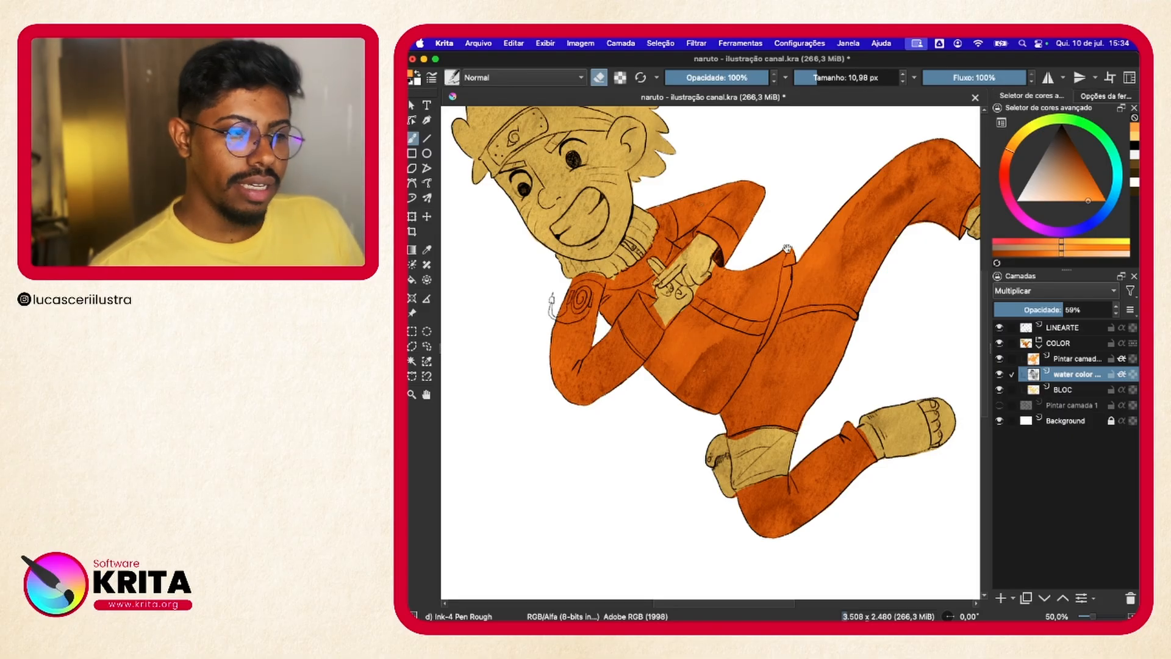
pyautogui.moveTo(787, 249); pyautogui.dragTo(762, 270)
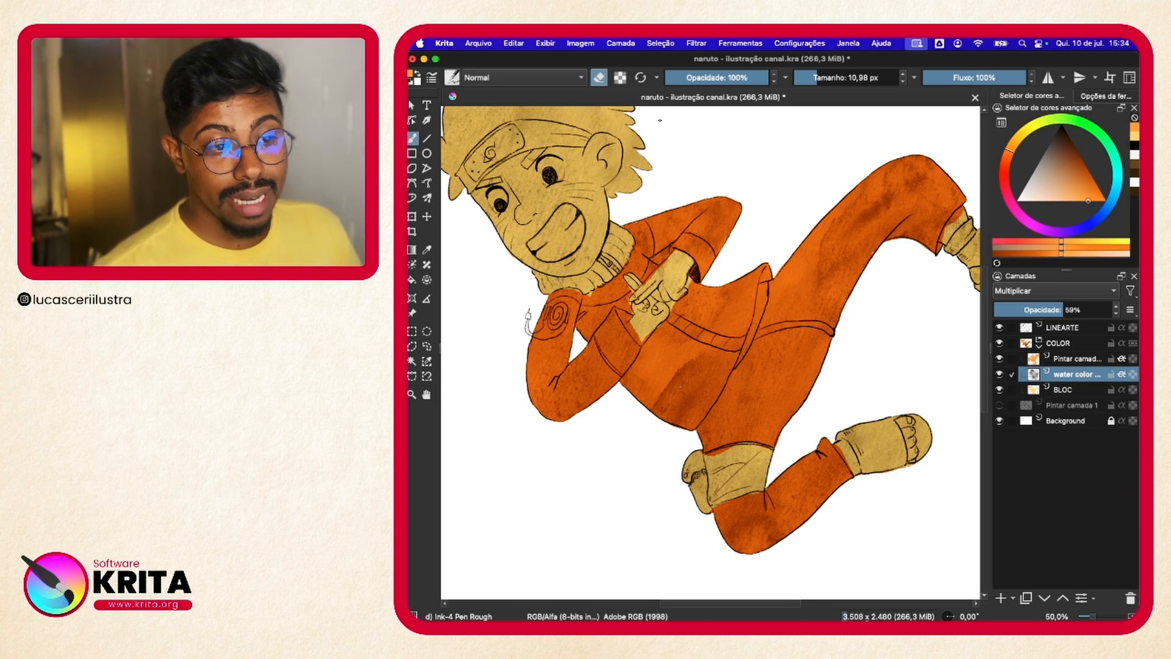
# - Choose the Waterpaint Hard Edges brush and a darker orange for working on the orange paint layer
pyautogui.click(455, 76)
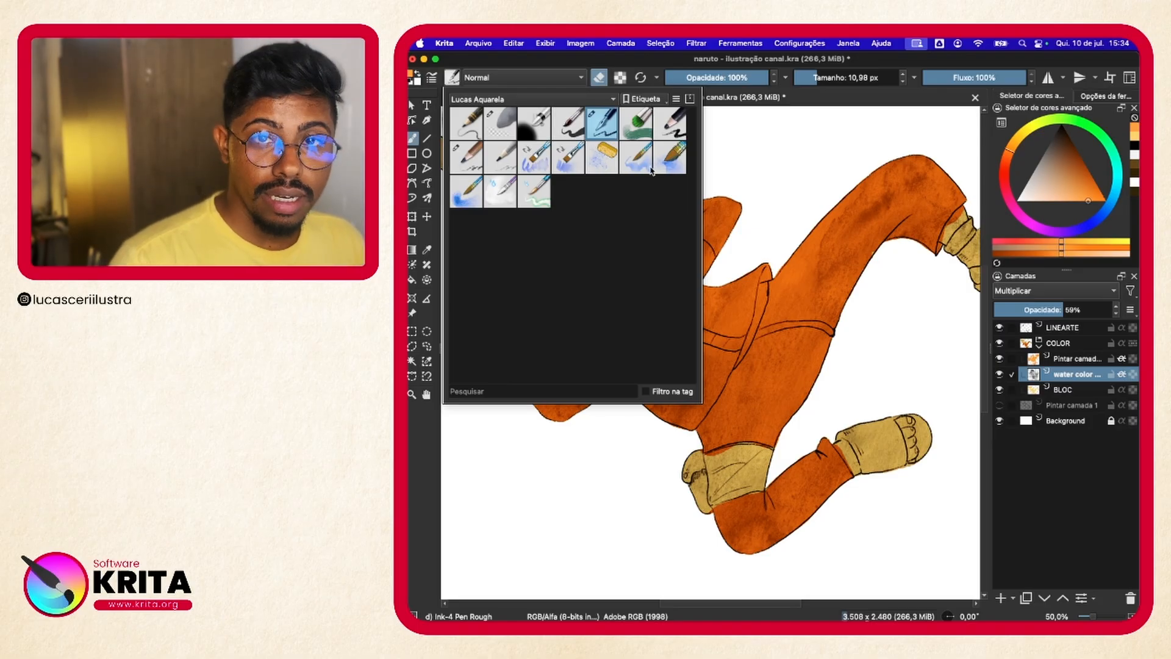
pyautogui.moveTo(634, 167)
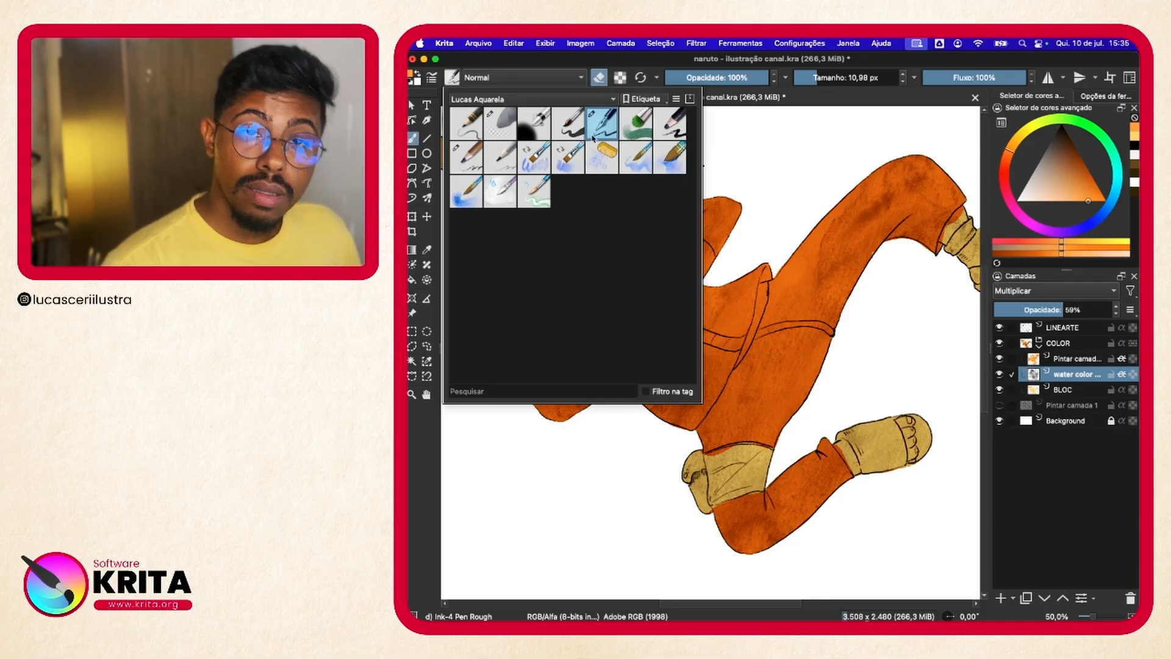
pyautogui.moveTo(594, 138)
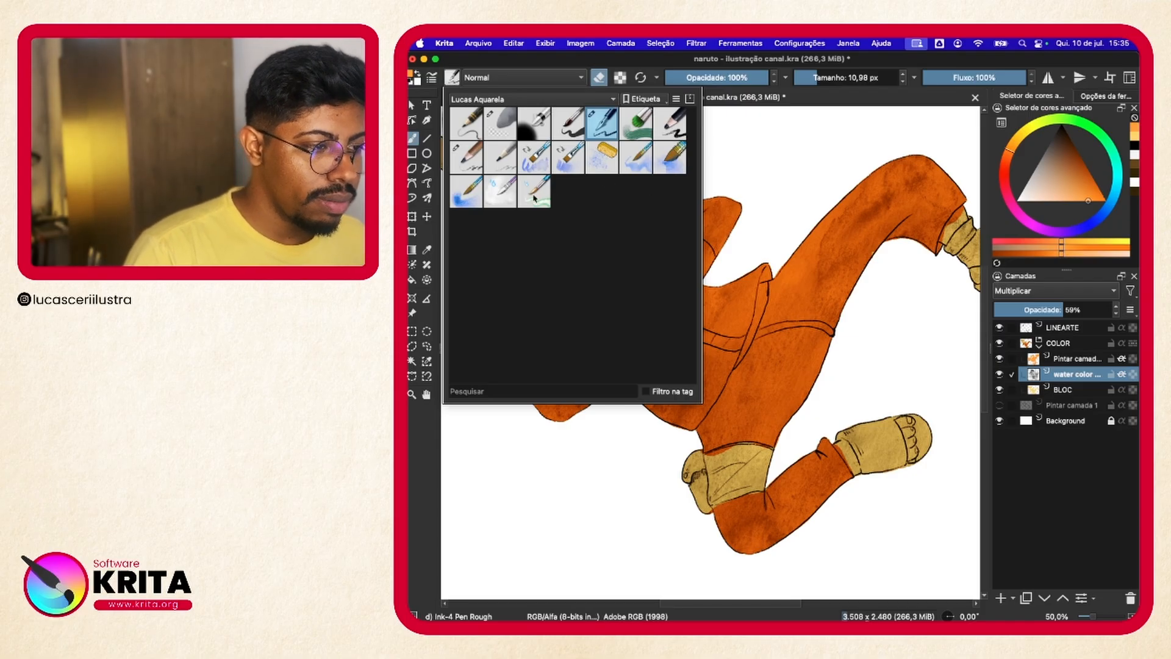
pyautogui.click(537, 203)
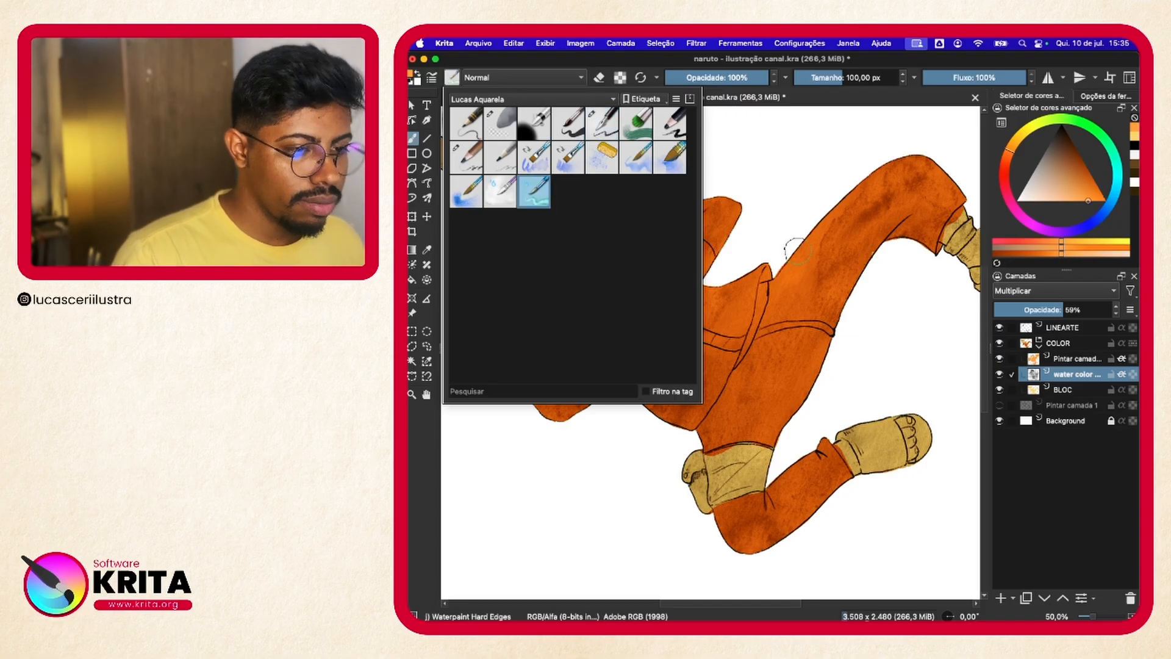
pyautogui.click(795, 250)
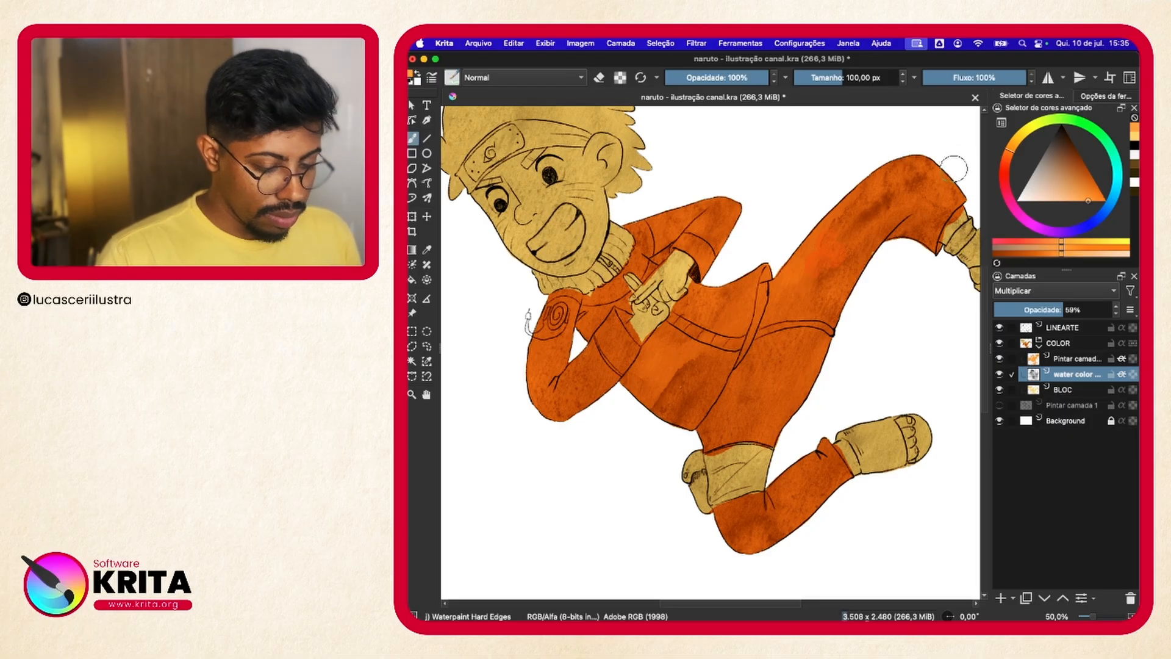
pyautogui.click(1067, 359)
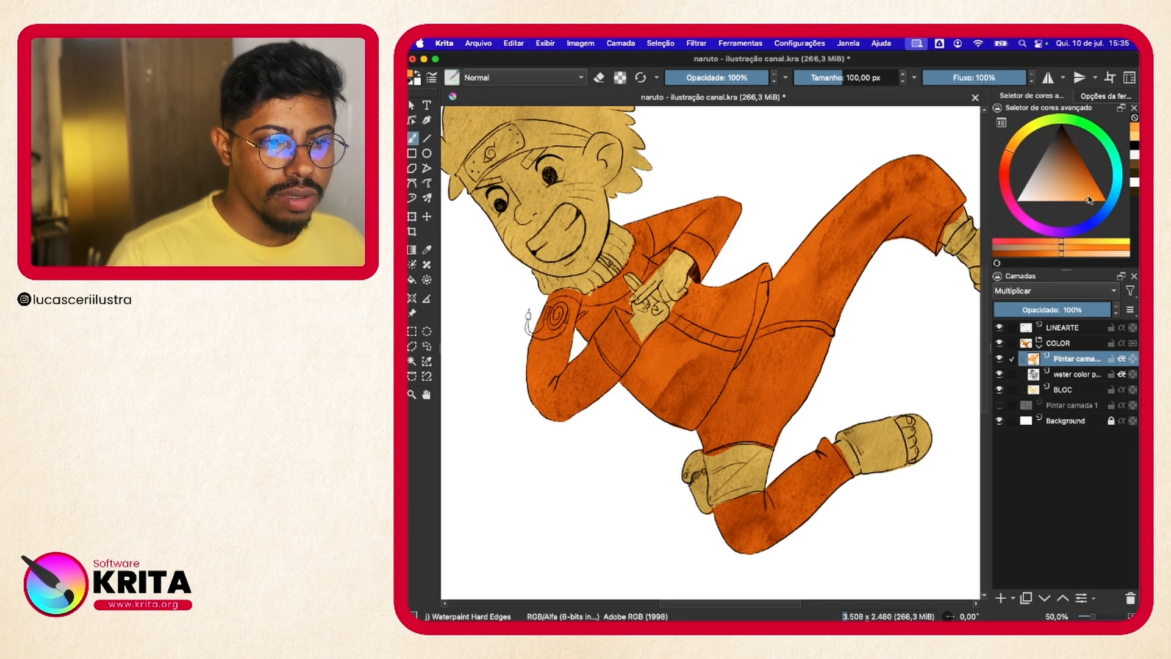
pyautogui.moveTo(1089, 200); pyautogui.dragTo(1081, 178)
# - Test darker orange watercolour strokes on the raised thigh, and undo them
pyautogui.moveTo(818, 210)
pyautogui.mouseDown()
pyautogui.moveTo(823, 247)
pyautogui.moveTo(818, 278)
pyautogui.mouseUp()
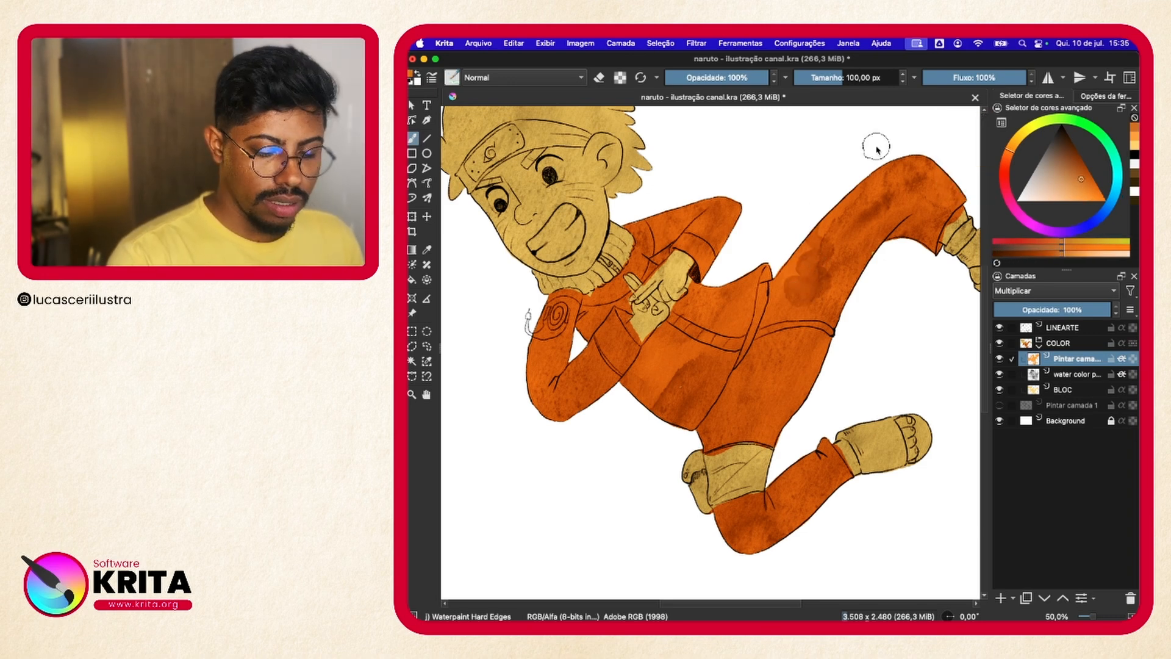
pyautogui.hotkey('ctrl', '+')
pyautogui.hotkey('ctrl', '+')
pyautogui.moveTo(904, 219); pyautogui.dragTo(764, 287)
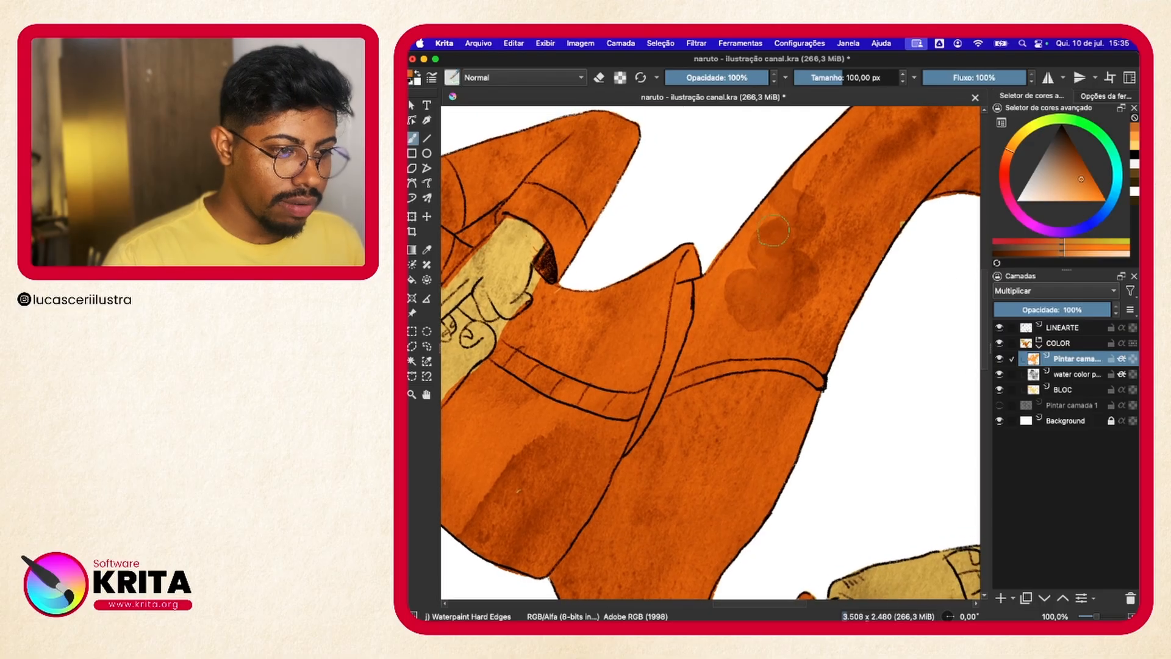
pyautogui.moveTo(774, 230)
pyautogui.mouseDown()
pyautogui.moveTo(813, 193)
pyautogui.moveTo(876, 180)
pyautogui.moveTo(828, 194)
pyautogui.moveTo(800, 174)
pyautogui.moveTo(829, 224)
pyautogui.moveTo(804, 241)
pyautogui.moveTo(762, 311)
pyautogui.moveTo(704, 307)
pyautogui.moveTo(745, 337)
pyautogui.moveTo(714, 370)
pyautogui.moveTo(735, 339)
pyautogui.mouseUp()
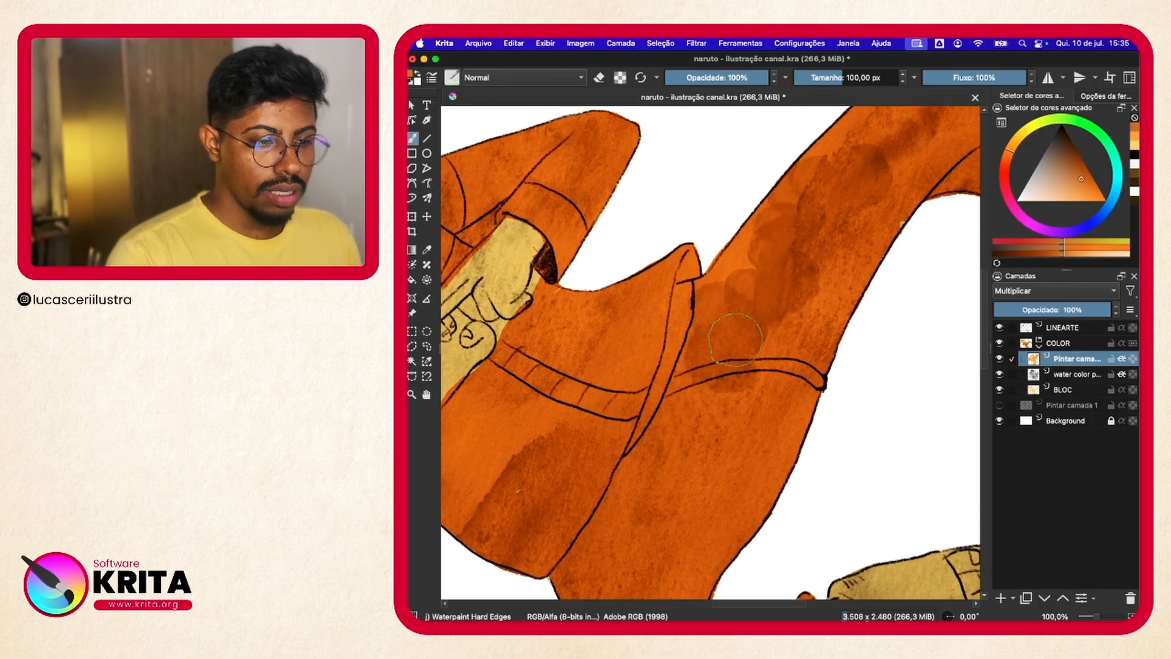
pyautogui.press('Delete')
pyautogui.press('super+z')
pyautogui.press('super+z')
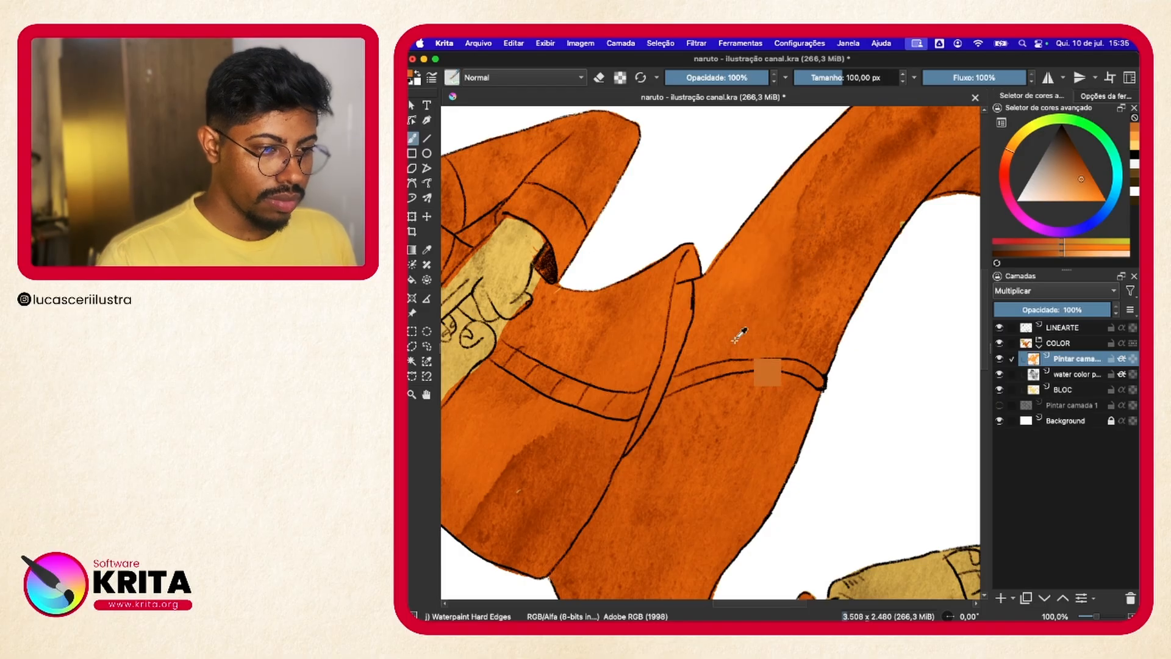
# - Brush darker orange shading across the jacket's front and lower torso
pyautogui.moveTo(714, 278); pyautogui.dragTo(792, 269)
pyautogui.moveTo(666, 261); pyautogui.dragTo(730, 295)
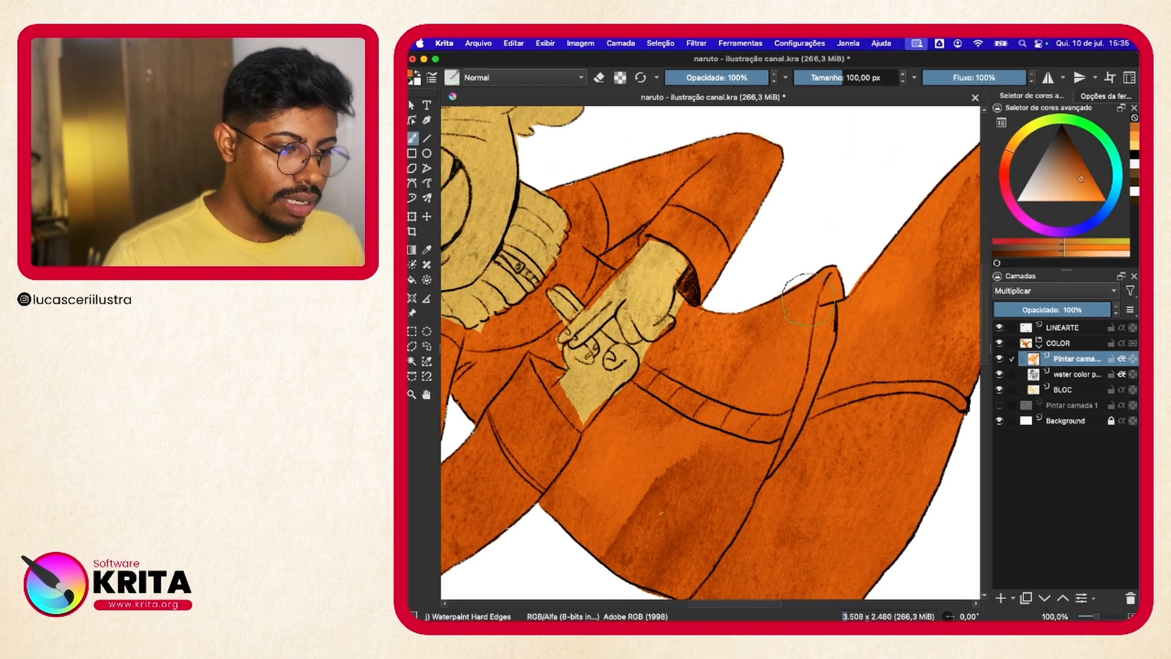
pyautogui.moveTo(808, 299)
pyautogui.mouseDown()
pyautogui.moveTo(768, 339)
pyautogui.moveTo(722, 325)
pyautogui.moveTo(776, 320)
pyautogui.moveTo(757, 356)
pyautogui.moveTo(698, 320)
pyautogui.moveTo(758, 334)
pyautogui.moveTo(822, 274)
pyautogui.moveTo(789, 349)
pyautogui.moveTo(736, 373)
pyautogui.moveTo(673, 354)
pyautogui.moveTo(659, 404)
pyautogui.moveTo(615, 429)
pyautogui.moveTo(651, 400)
pyautogui.moveTo(624, 410)
pyautogui.moveTo(577, 474)
pyautogui.moveTo(635, 438)
pyautogui.moveTo(707, 441)
pyautogui.moveTo(703, 398)
pyautogui.moveTo(775, 369)
pyautogui.mouseUp()
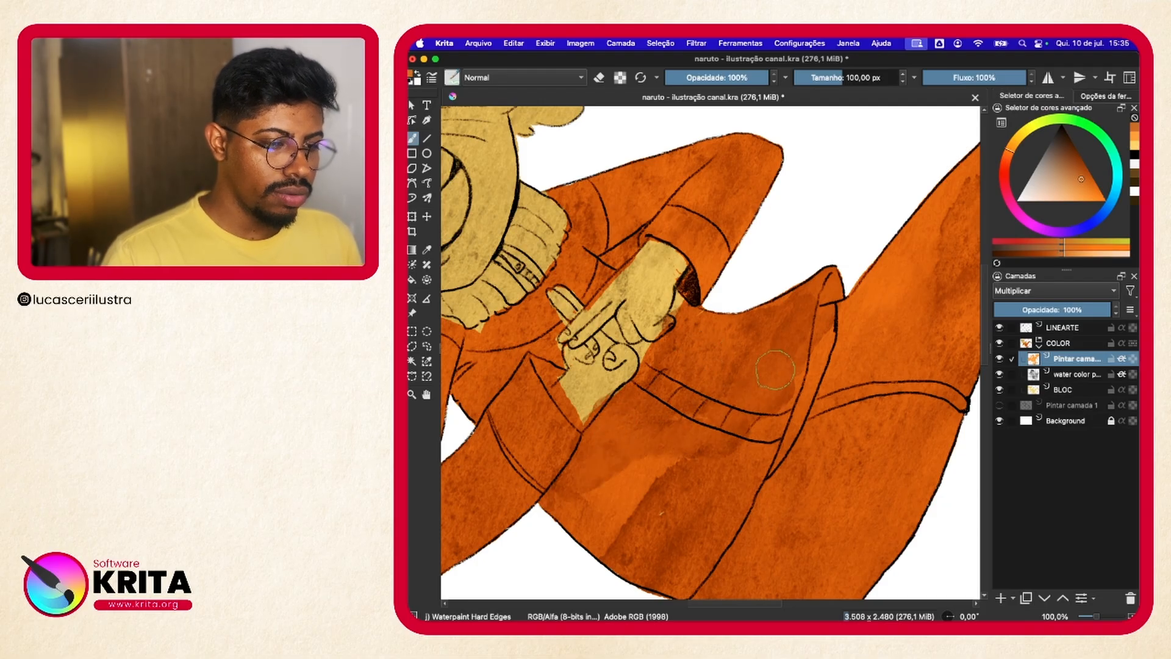
pyautogui.moveTo(791, 326); pyautogui.dragTo(810, 301)
pyautogui.press('super+minus')
pyautogui.press('super+minus')
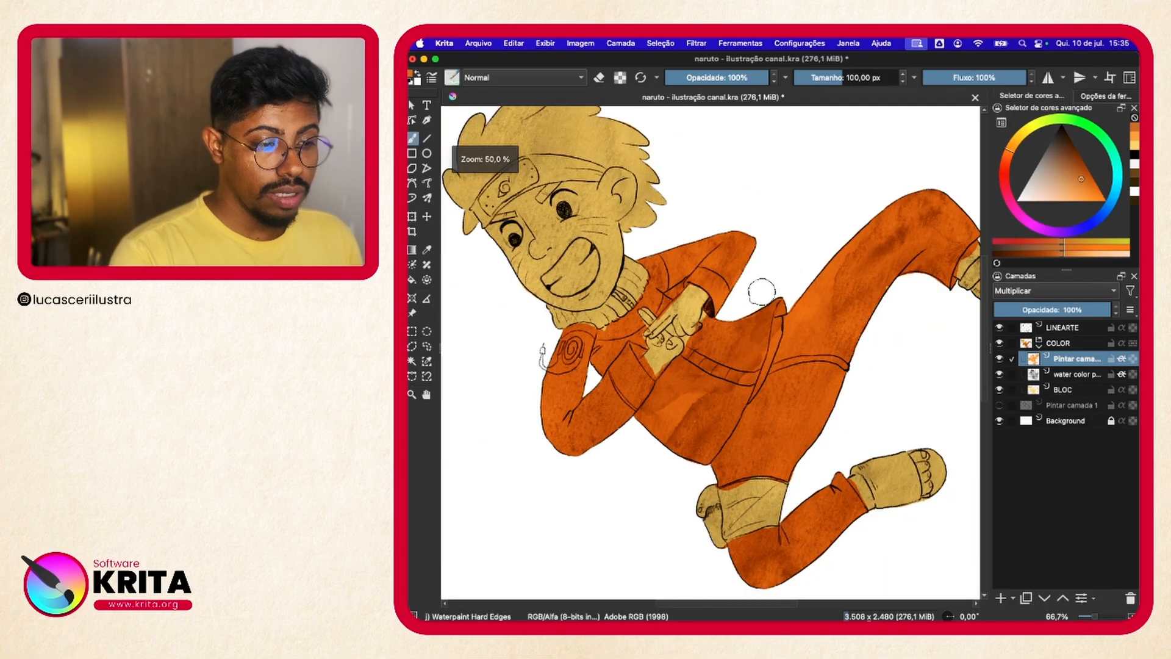
pyautogui.press('super+minus')
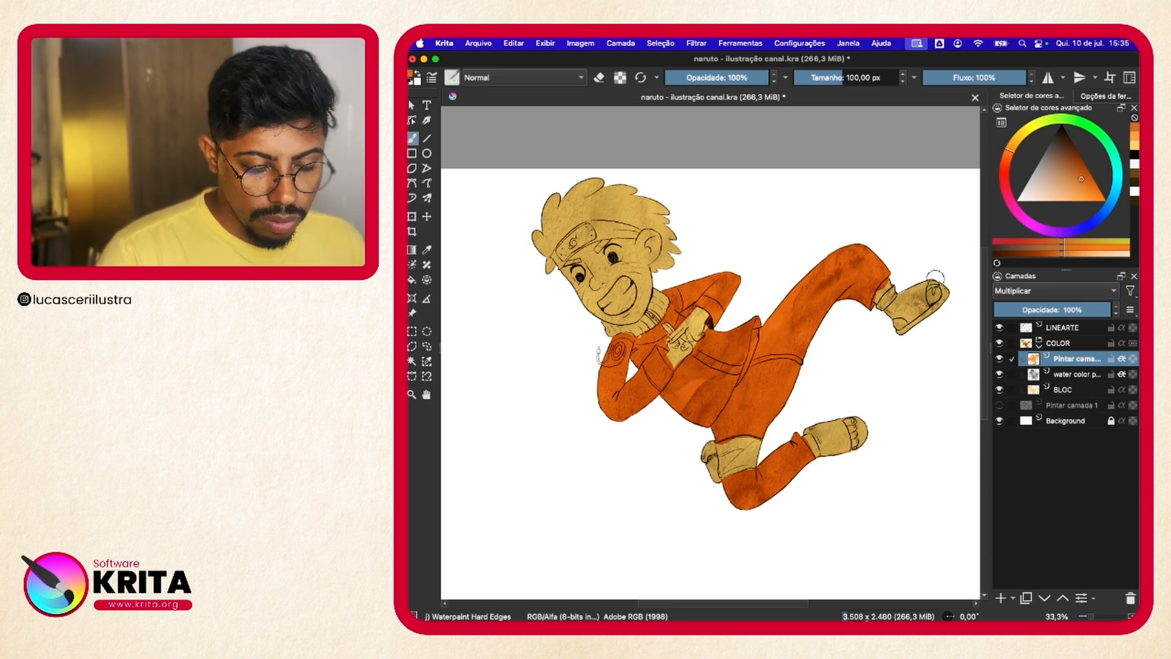
# - Undo the orange painting and set the watercolour texture layer to 100% opacity with the Mesclagem da granulação blending mode
pyautogui.hotkey('ctrl', 'z')
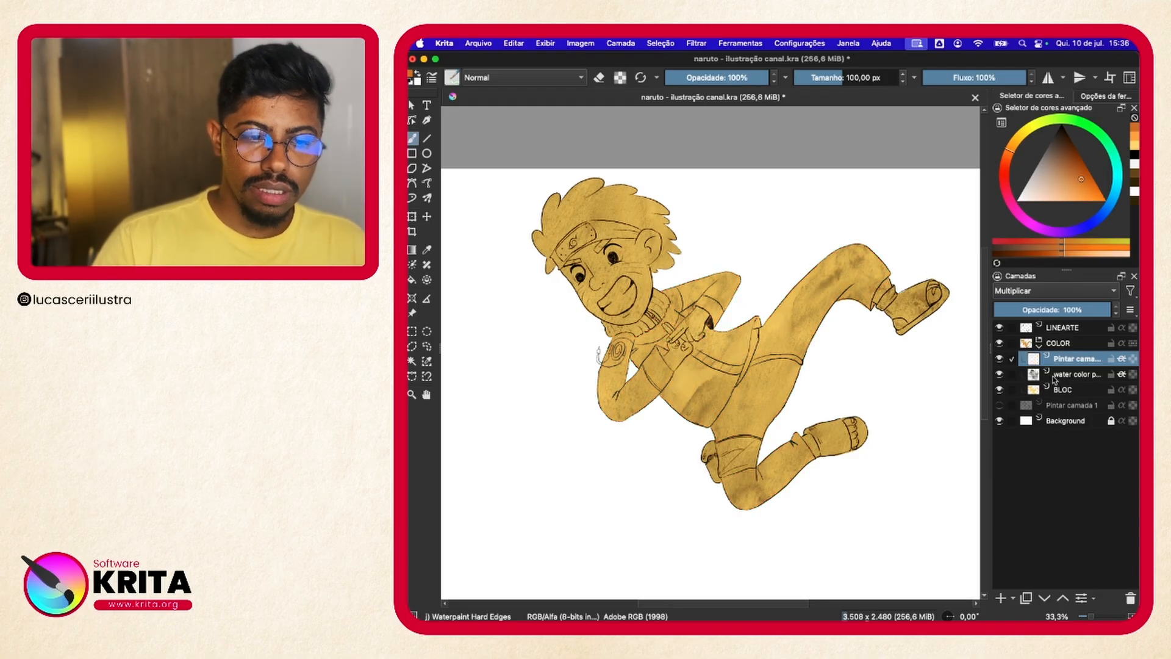
pyautogui.click(1047, 376)
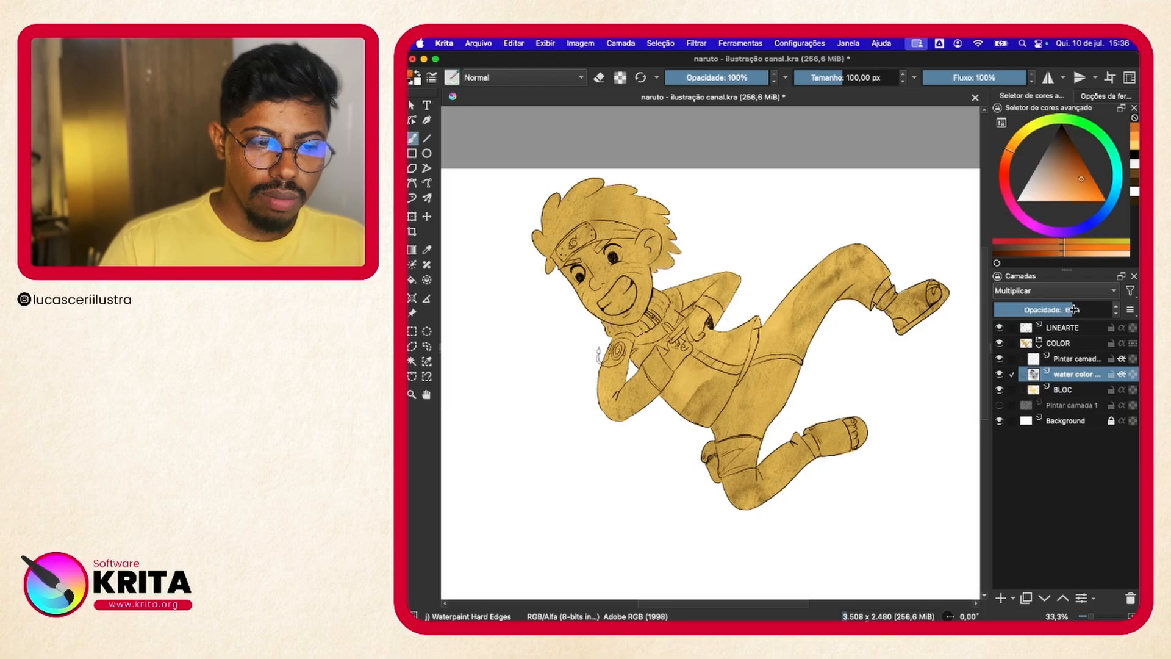
pyautogui.moveTo(1073, 310); pyautogui.dragTo(1121, 317)
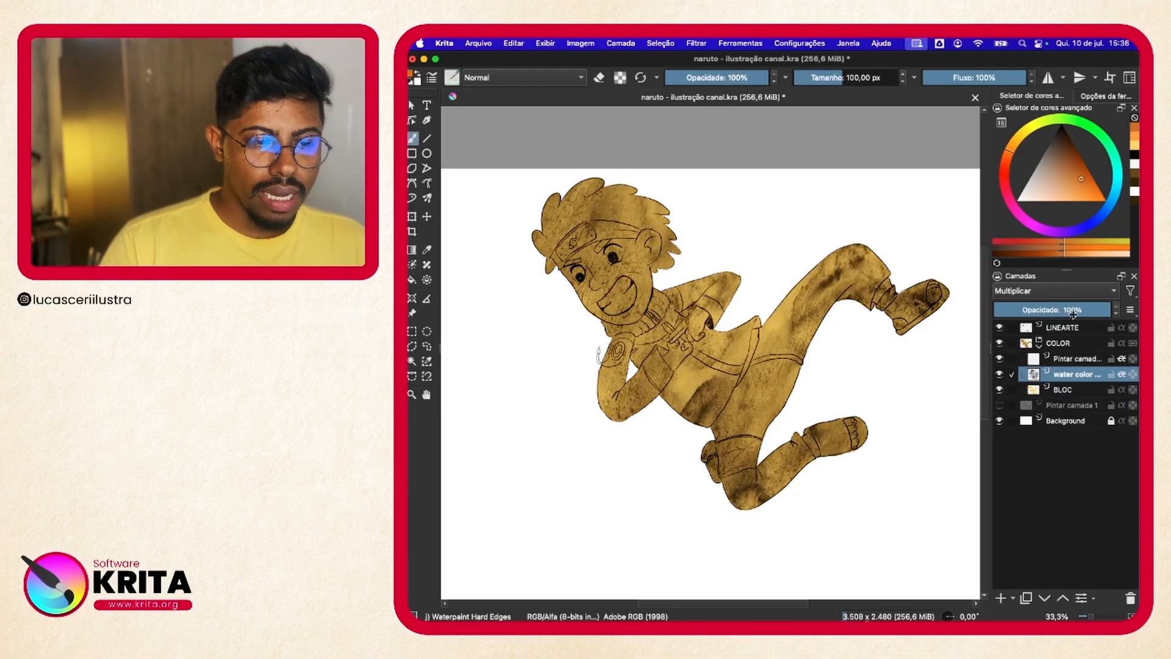
pyautogui.click(1037, 293)
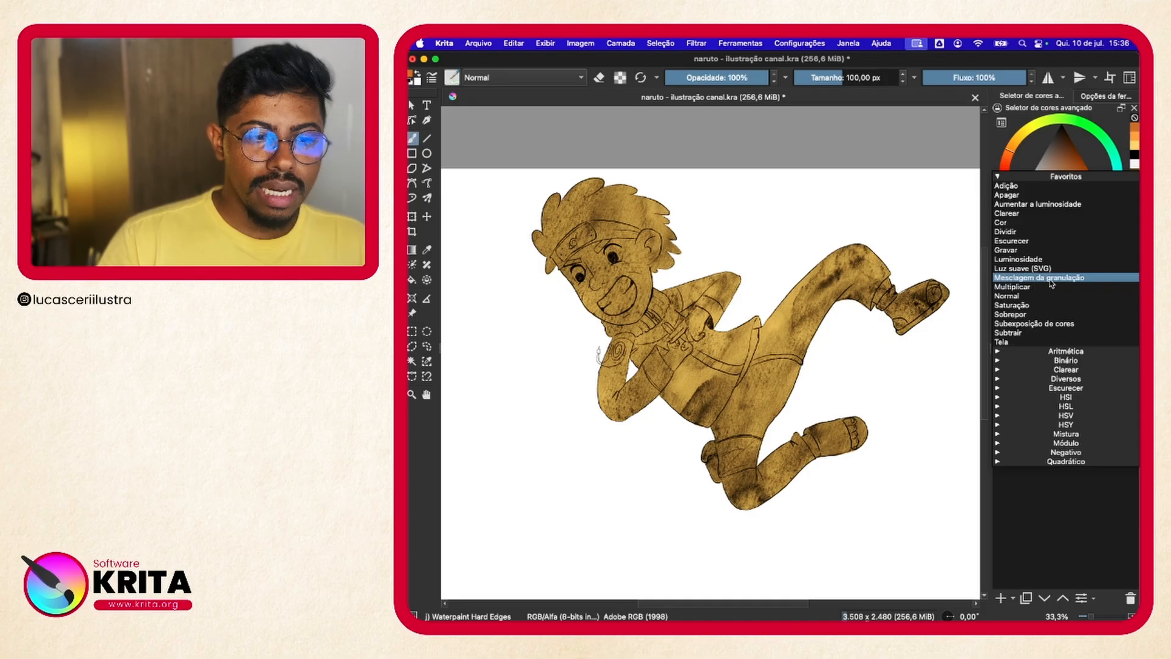
pyautogui.click(1052, 279)
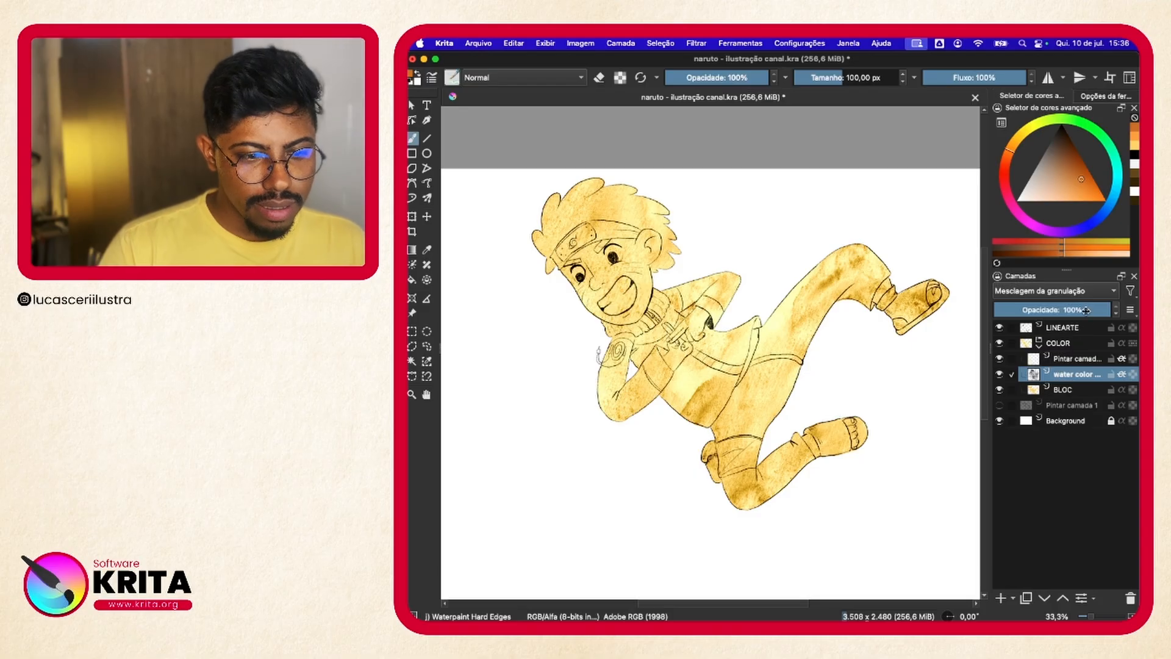
# - Move the watercolour texture layer above the paint layer, try opacities of 77% and 55%, and set it to 100%
pyautogui.moveTo(1086, 311); pyautogui.dragTo(1077, 309)
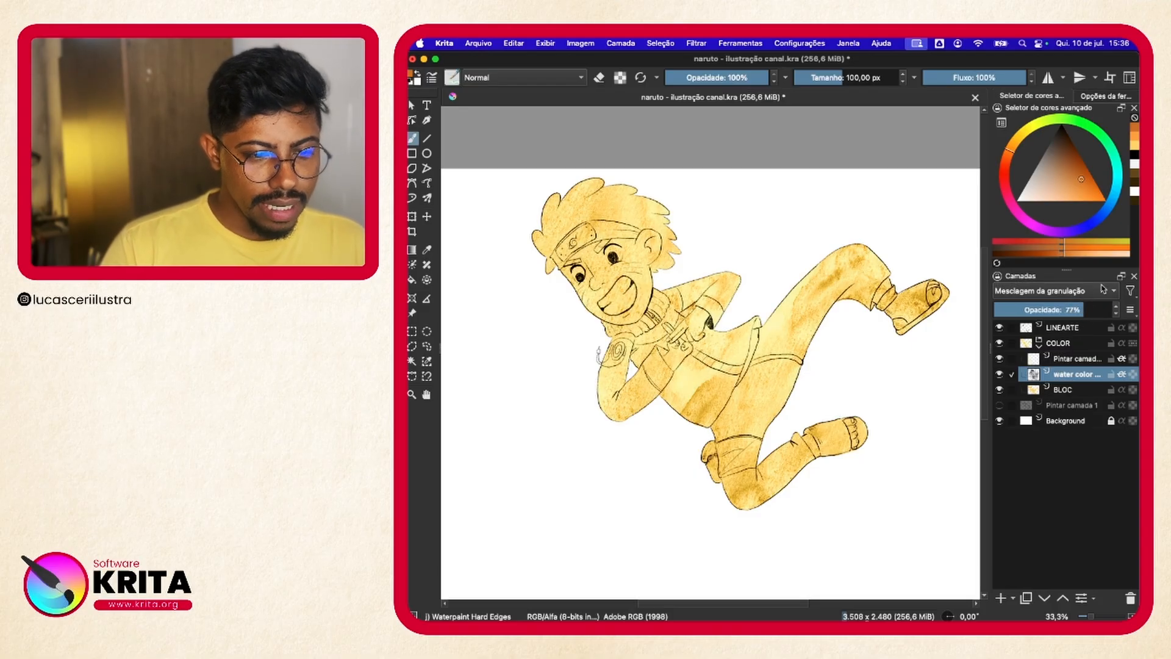
pyautogui.moveTo(1034, 377); pyautogui.dragTo(1047, 354)
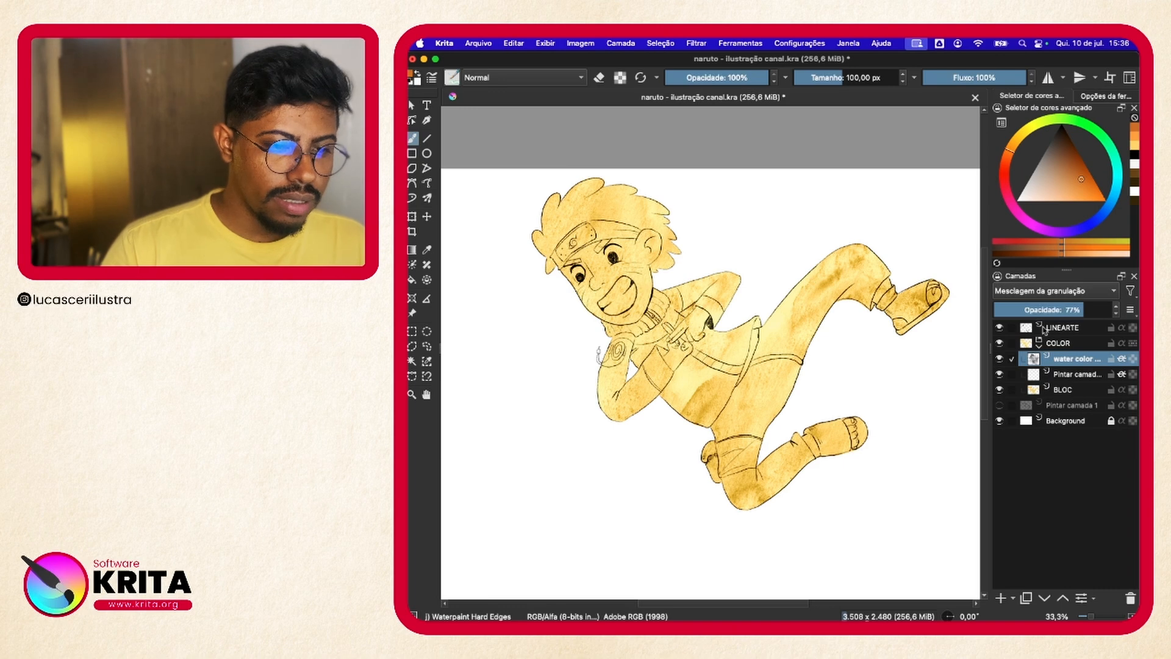
pyautogui.moveTo(1075, 310); pyautogui.dragTo(1056, 308)
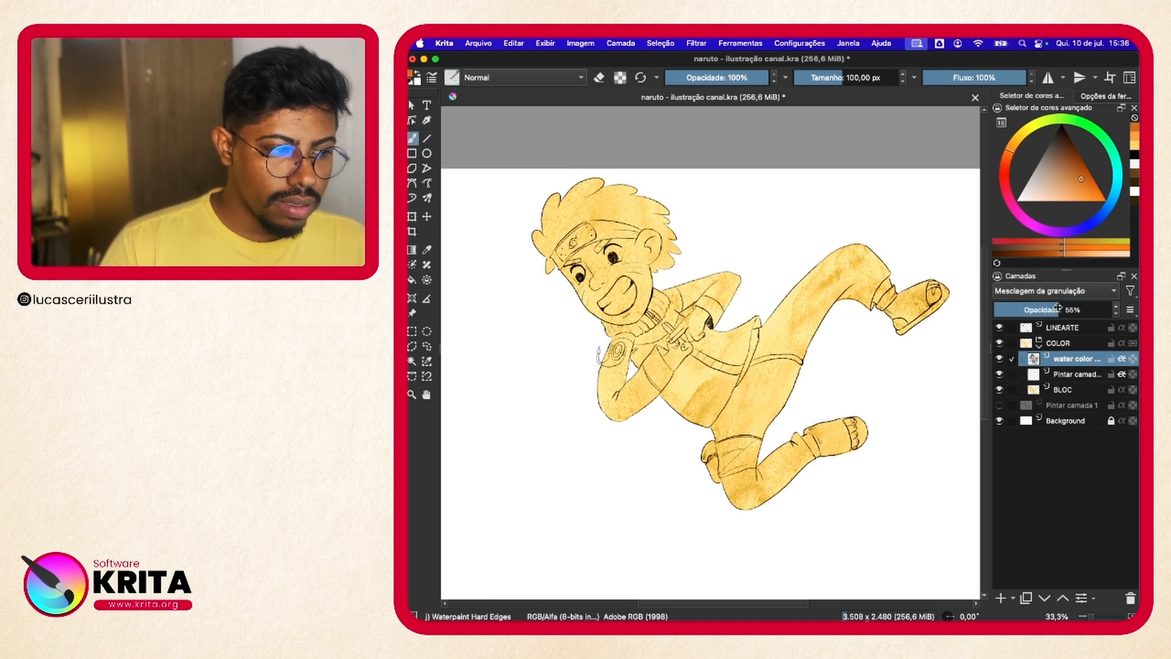
pyautogui.moveTo(1072, 309); pyautogui.dragTo(1132, 297)
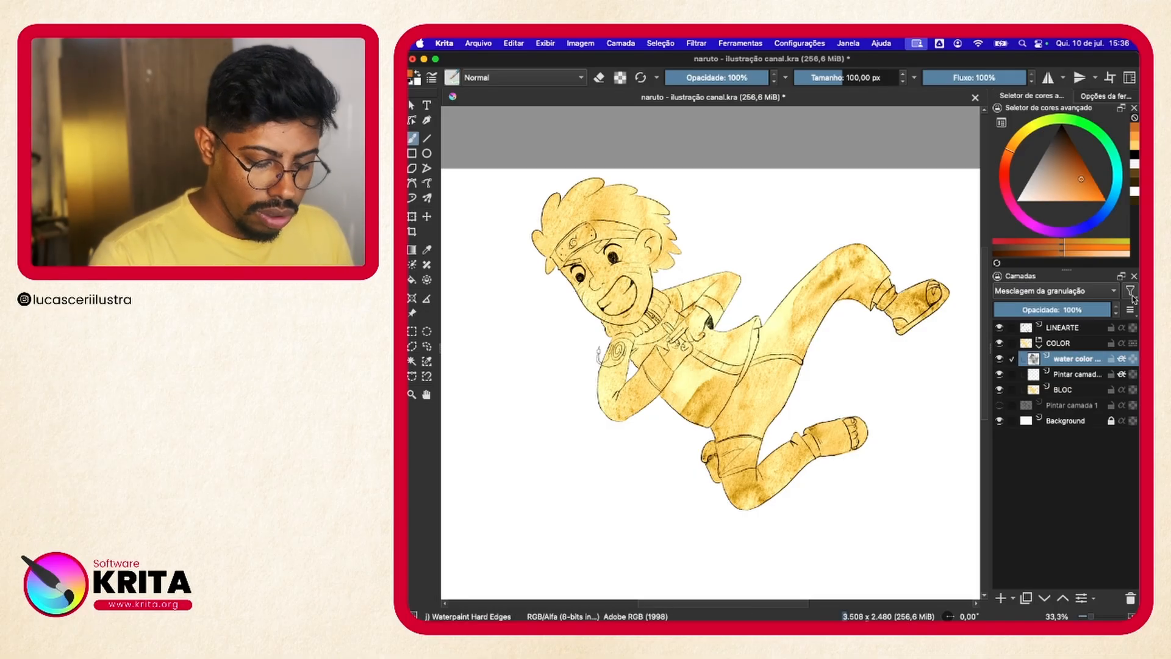
# - Increase the texture's contrast with a Levels filter, using input levels 47 and 236 and a midtone shifted towards the highlights
pyautogui.press('super+l')
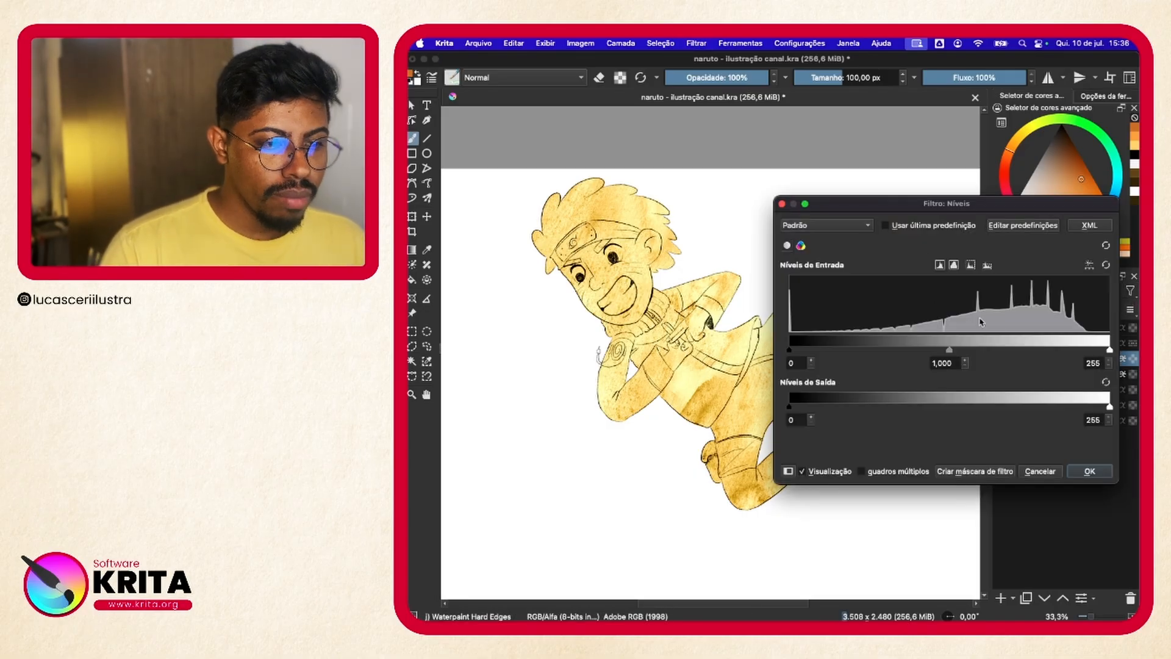
pyautogui.moveTo(794, 354); pyautogui.dragTo(840, 354)
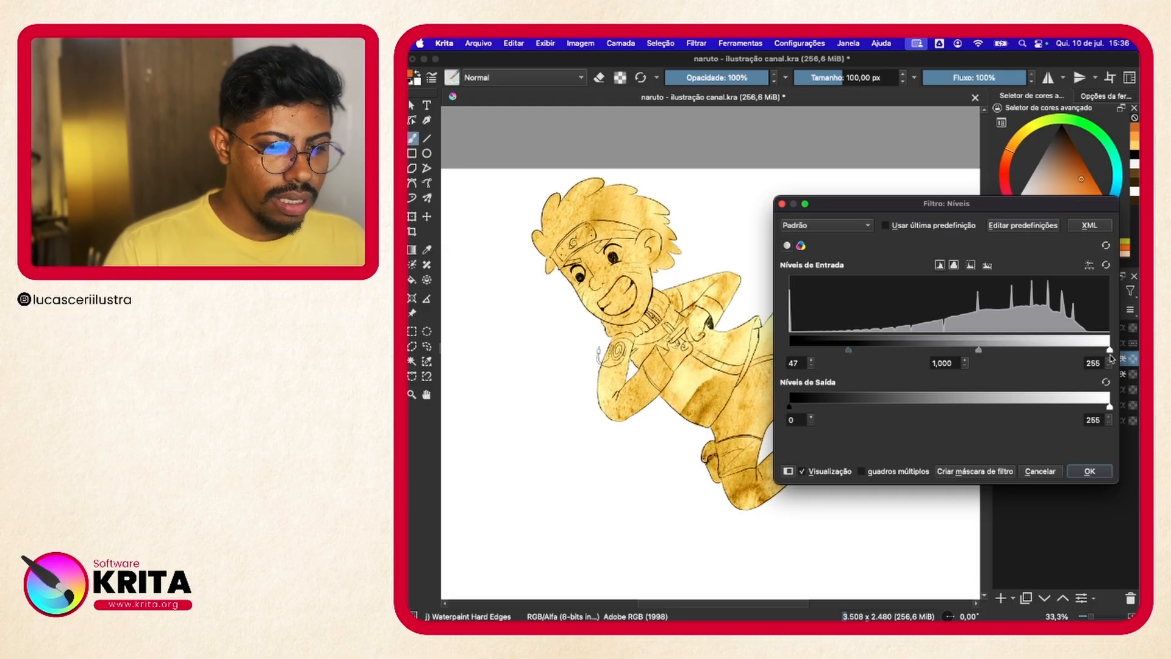
pyautogui.moveTo(1109, 350); pyautogui.dragTo(1095, 352)
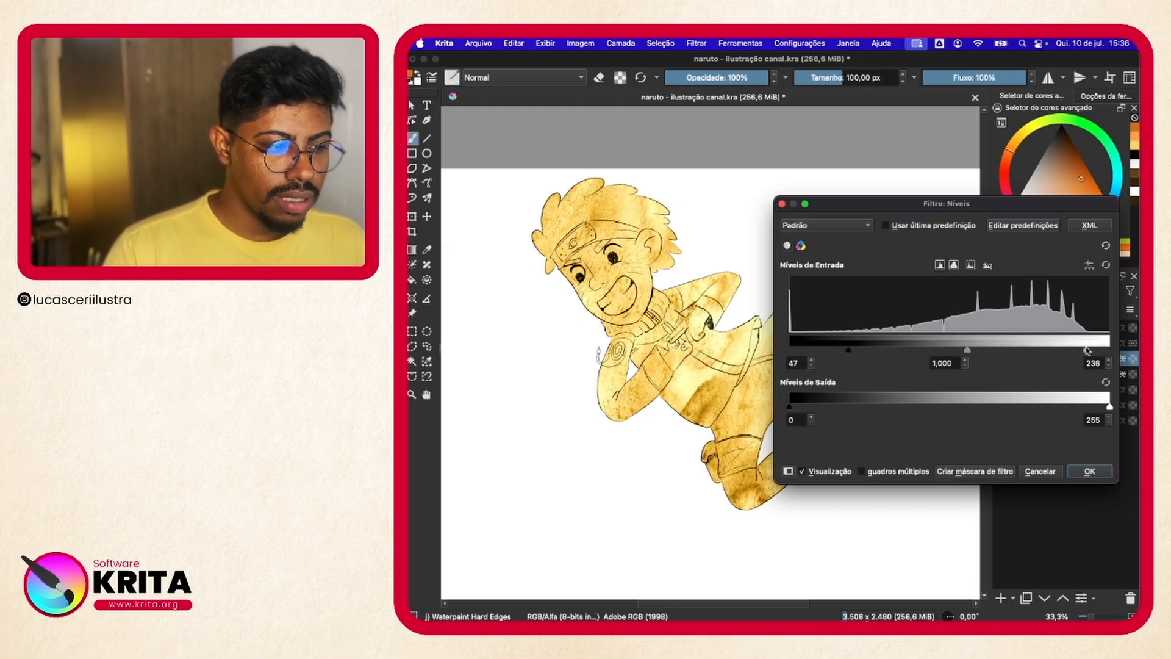
pyautogui.moveTo(973, 348); pyautogui.dragTo(989, 353)
pyautogui.click(1085, 471)
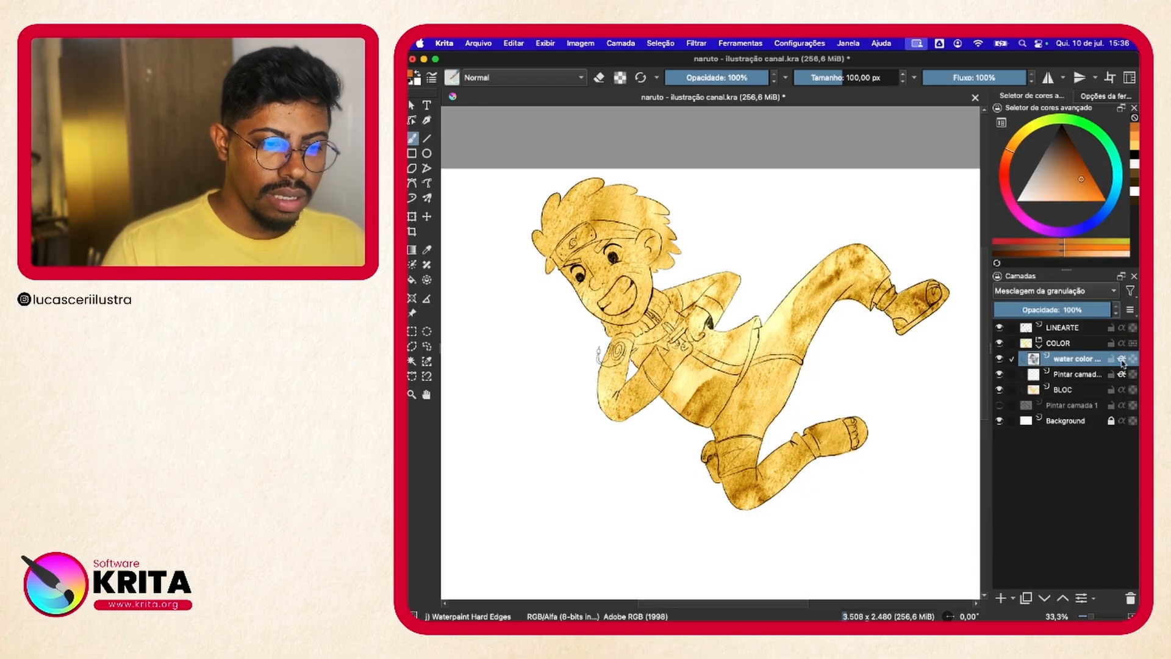
# - Lower the watercolour texture layer's opacity to 51% and inspect the texture on the raised leg up close
pyautogui.moveTo(1092, 311); pyautogui.dragTo(1064, 310)
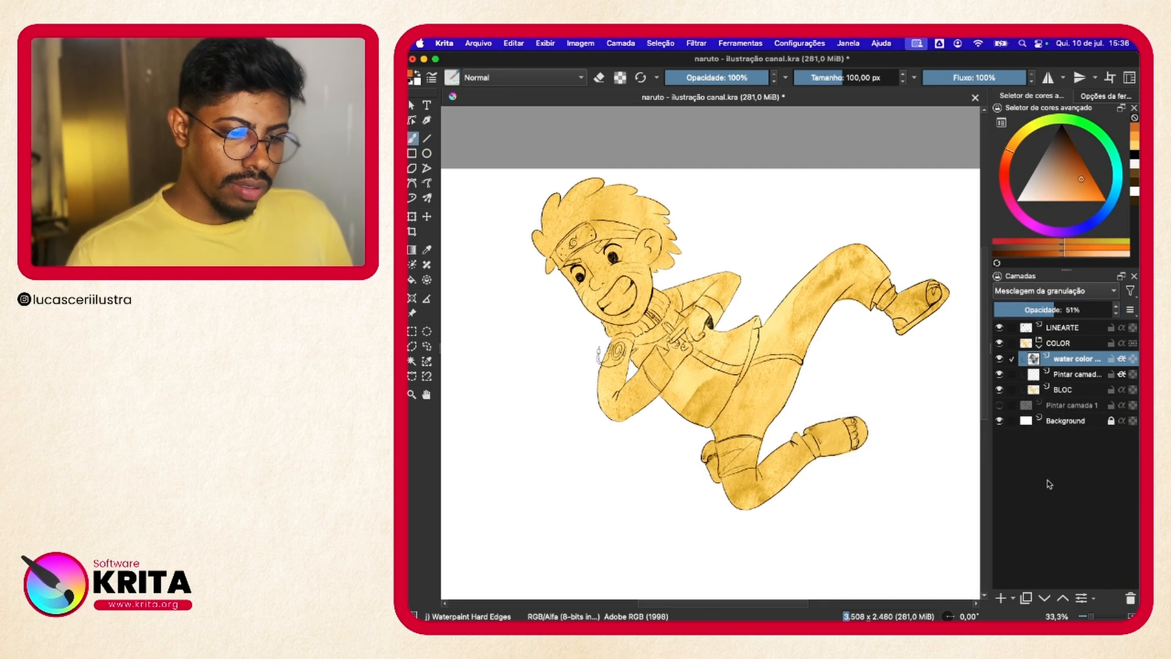
pyautogui.moveTo(1041, 356)
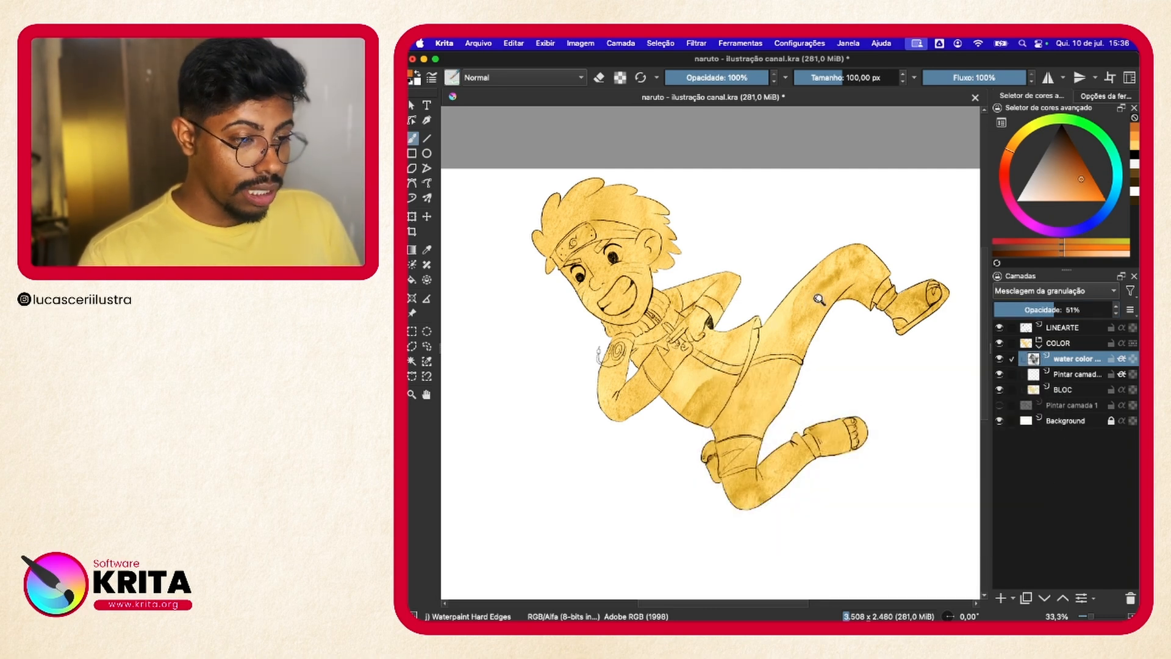
pyautogui.moveTo(820, 294)
pyautogui.mouseDown()
pyautogui.moveTo(878, 240)
pyautogui.moveTo(904, 189)
pyautogui.moveTo(751, 309)
pyautogui.moveTo(696, 295)
pyautogui.moveTo(732, 201)
pyautogui.moveTo(714, 244)
pyautogui.moveTo(770, 239)
pyautogui.moveTo(873, 170)
pyautogui.moveTo(748, 270)
pyautogui.mouseUp()
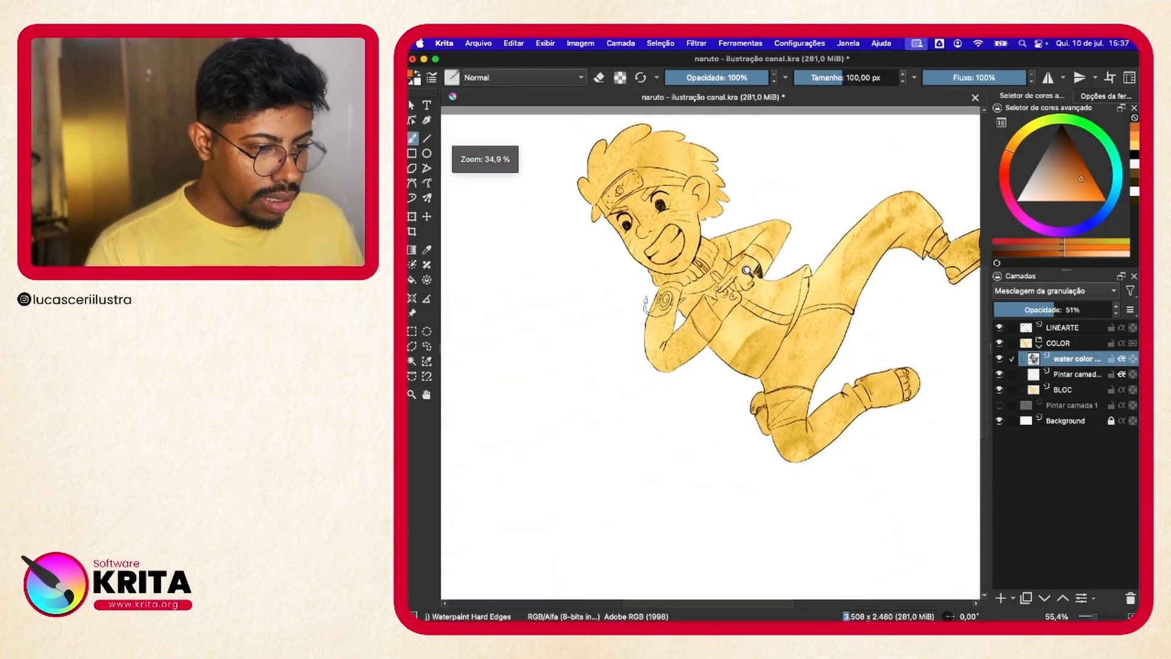
pyautogui.moveTo(824, 305)
pyautogui.mouseDown()
pyautogui.moveTo(755, 294)
pyautogui.moveTo(781, 259)
pyautogui.moveTo(741, 290)
pyautogui.mouseUp()
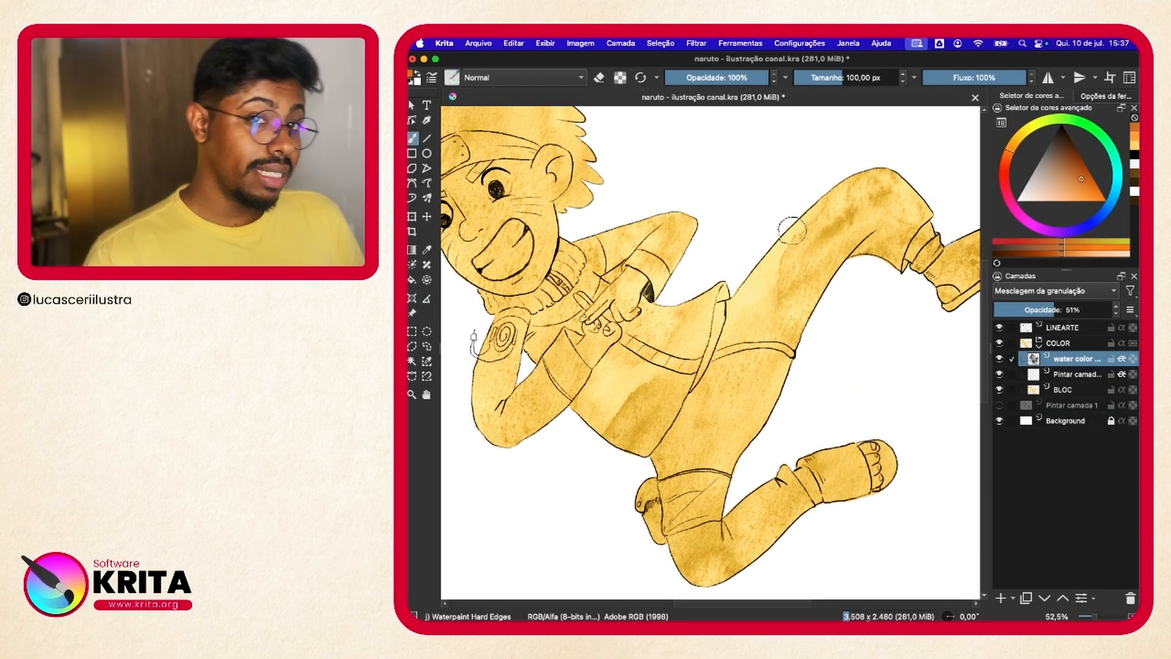
pyautogui.moveTo(827, 278)
pyautogui.mouseDown()
pyautogui.moveTo(782, 306)
pyautogui.moveTo(792, 267)
pyautogui.mouseUp()
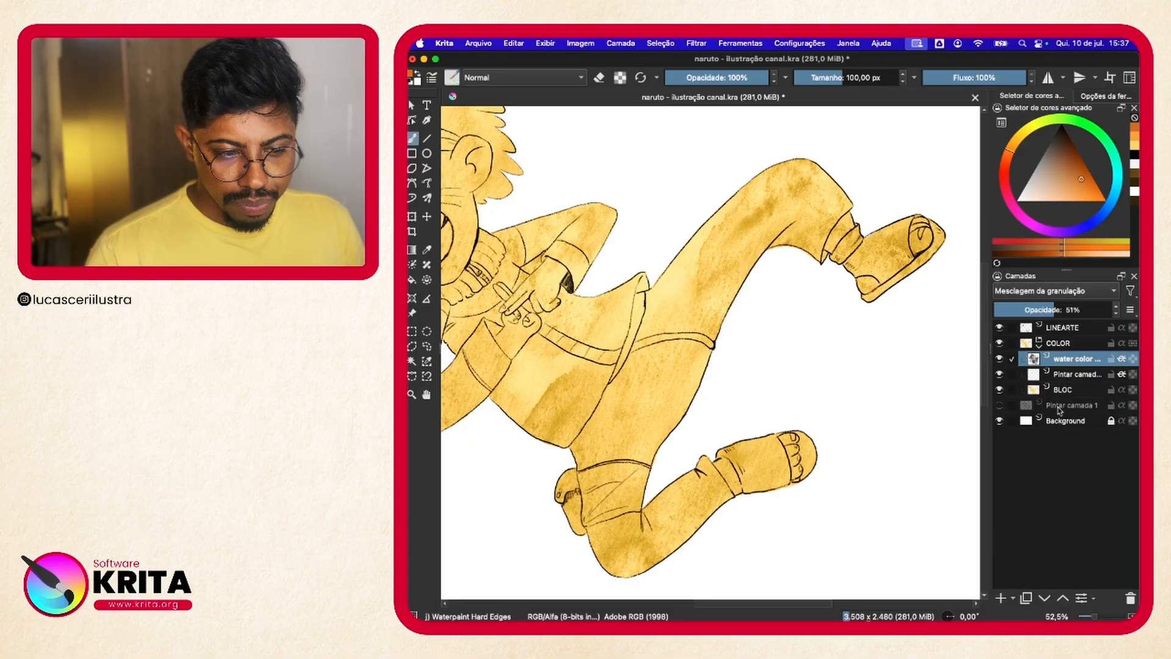
# - On the Multiply paint layer, pick a brighter recent orange and paint the raised leg from the trouser cuff to the thigh band
pyautogui.click(1088, 375)
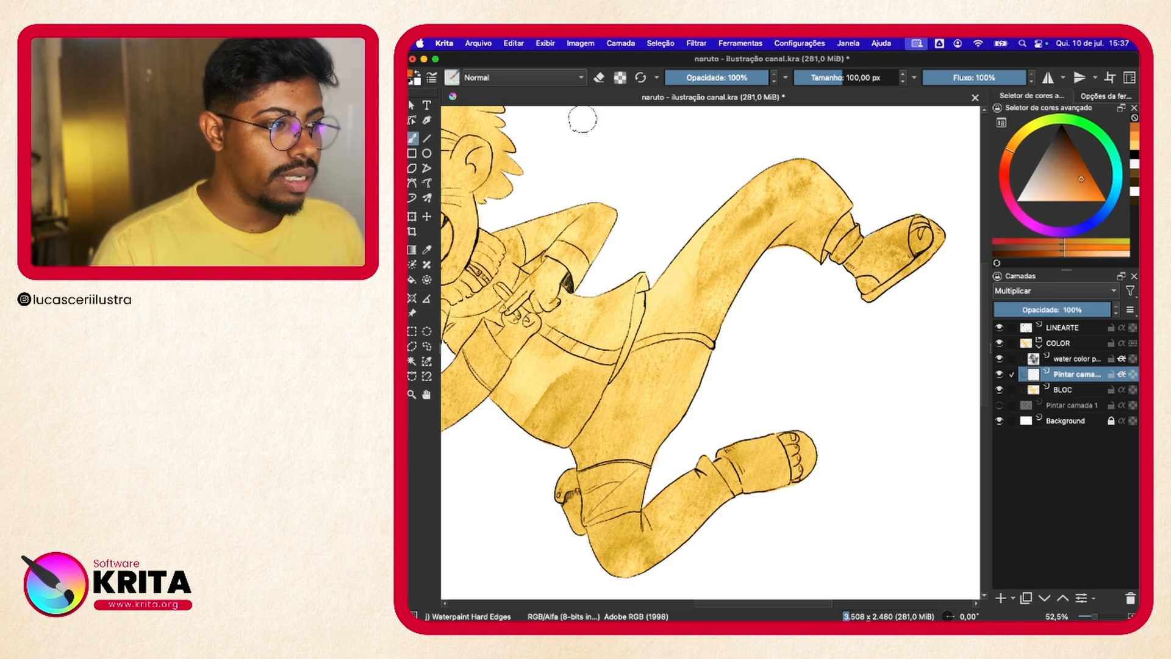
pyautogui.click(453, 78)
pyautogui.click(747, 207)
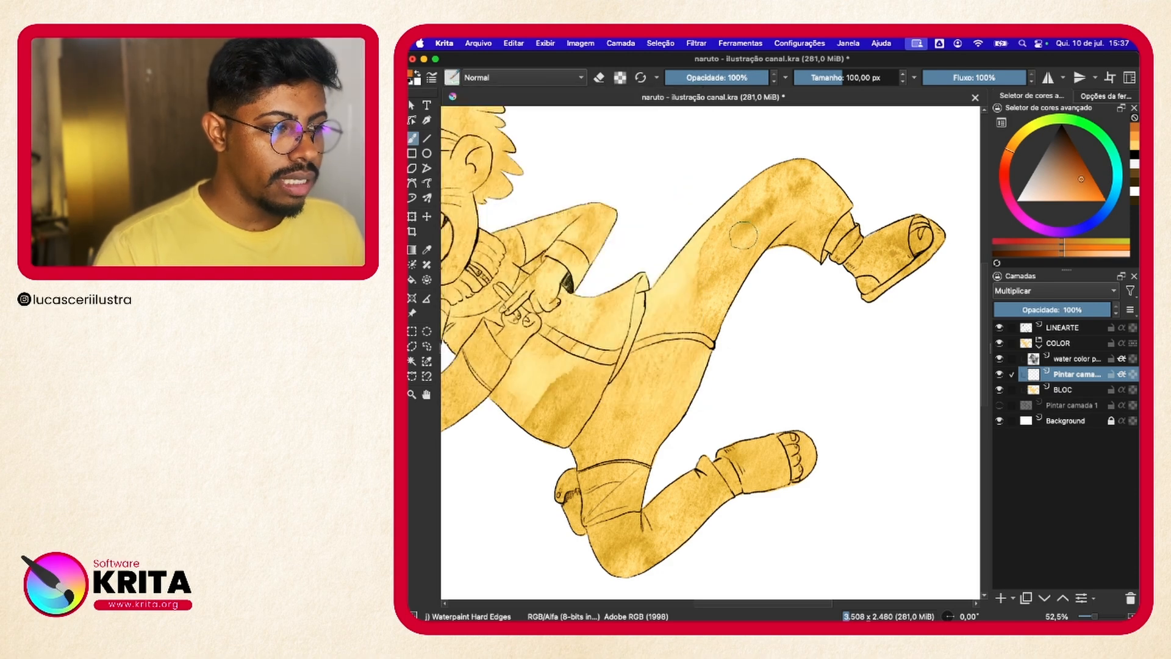
pyautogui.click(1133, 139)
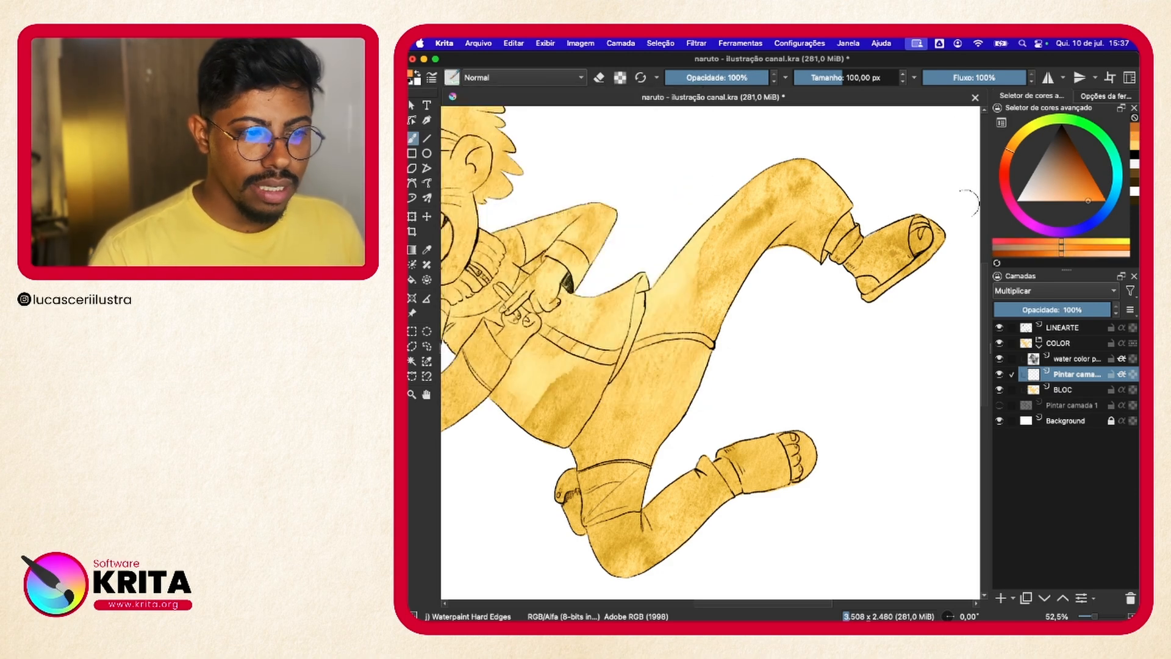
pyautogui.moveTo(837, 196)
pyautogui.mouseDown()
pyautogui.moveTo(795, 145)
pyautogui.moveTo(813, 177)
pyautogui.moveTo(803, 249)
pyautogui.moveTo(825, 221)
pyautogui.moveTo(801, 256)
pyautogui.moveTo(789, 249)
pyautogui.moveTo(757, 272)
pyautogui.moveTo(813, 285)
pyautogui.mouseUp()
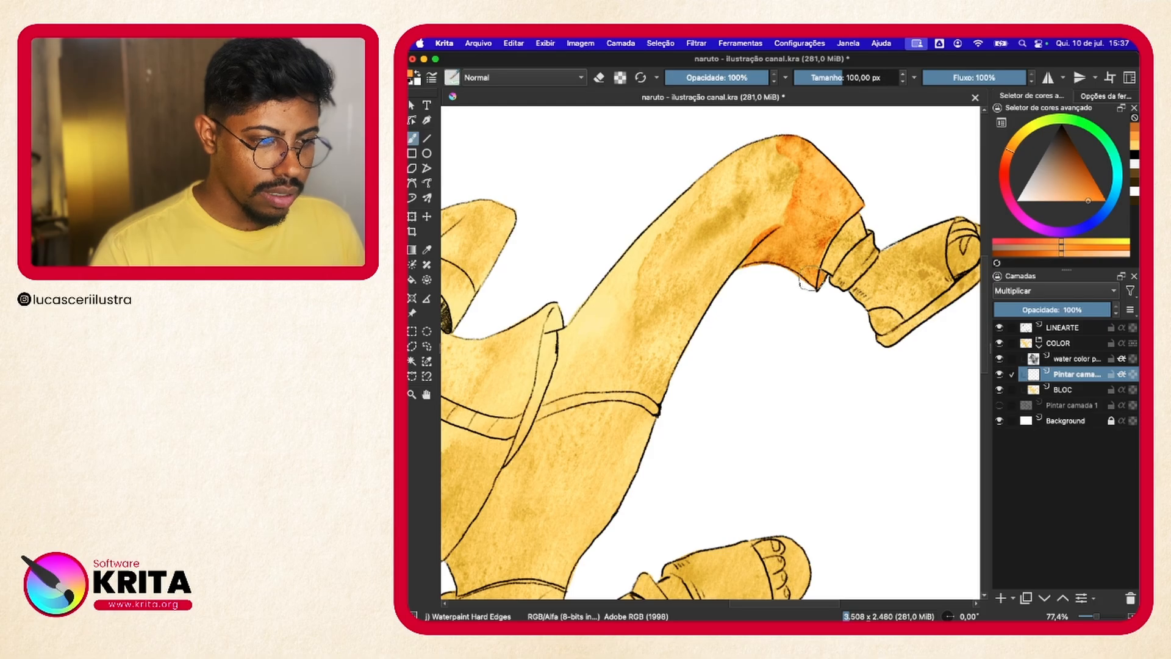
pyautogui.moveTo(826, 221)
pyautogui.mouseDown()
pyautogui.moveTo(780, 163)
pyautogui.moveTo(784, 149)
pyautogui.moveTo(761, 169)
pyautogui.moveTo(754, 155)
pyautogui.moveTo(741, 178)
pyautogui.moveTo(761, 241)
pyautogui.moveTo(766, 230)
pyautogui.moveTo(705, 192)
pyautogui.moveTo(740, 241)
pyautogui.moveTo(735, 256)
pyautogui.moveTo(684, 216)
pyautogui.moveTo(691, 224)
pyautogui.moveTo(600, 300)
pyautogui.moveTo(583, 341)
pyautogui.moveTo(577, 334)
pyautogui.moveTo(677, 259)
pyautogui.moveTo(676, 292)
pyautogui.moveTo(702, 305)
pyautogui.moveTo(621, 324)
pyautogui.moveTo(586, 373)
pyautogui.moveTo(576, 352)
pyautogui.moveTo(573, 375)
pyautogui.moveTo(642, 339)
pyautogui.moveTo(669, 357)
pyautogui.moveTo(637, 377)
pyautogui.moveTo(604, 369)
pyautogui.moveTo(581, 409)
pyautogui.moveTo(572, 369)
pyautogui.moveTo(549, 429)
pyautogui.moveTo(646, 372)
pyautogui.moveTo(646, 418)
pyautogui.moveTo(583, 438)
pyautogui.moveTo(659, 397)
pyautogui.moveTo(604, 439)
pyautogui.mouseUp()
pyautogui.moveTo(615, 413); pyautogui.dragTo(731, 290)
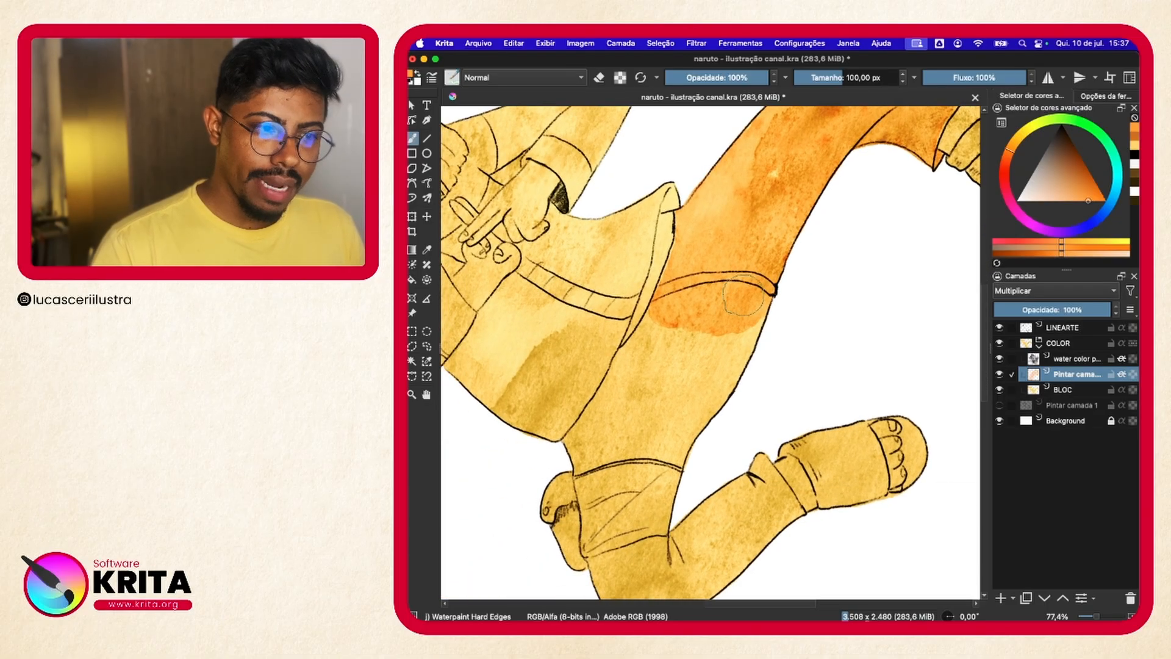
# - Layer overlapping orange strokes around the thigh band, sample the leg's orange, and undo the excess strokes above the band
pyautogui.moveTo(738, 354)
pyautogui.mouseDown()
pyautogui.moveTo(664, 351)
pyautogui.moveTo(713, 358)
pyautogui.moveTo(761, 336)
pyautogui.moveTo(681, 324)
pyautogui.moveTo(737, 316)
pyautogui.moveTo(736, 290)
pyautogui.moveTo(692, 301)
pyautogui.moveTo(692, 259)
pyautogui.moveTo(722, 258)
pyautogui.moveTo(764, 281)
pyautogui.moveTo(743, 262)
pyautogui.mouseUp()
pyautogui.moveTo(685, 294)
pyautogui.mouseDown()
pyautogui.moveTo(647, 333)
pyautogui.moveTo(722, 320)
pyautogui.moveTo(710, 265)
pyautogui.moveTo(732, 244)
pyautogui.moveTo(759, 243)
pyautogui.moveTo(773, 193)
pyautogui.moveTo(744, 243)
pyautogui.moveTo(757, 237)
pyautogui.moveTo(772, 177)
pyautogui.moveTo(764, 223)
pyautogui.moveTo(753, 192)
pyautogui.moveTo(739, 217)
pyautogui.mouseUp()
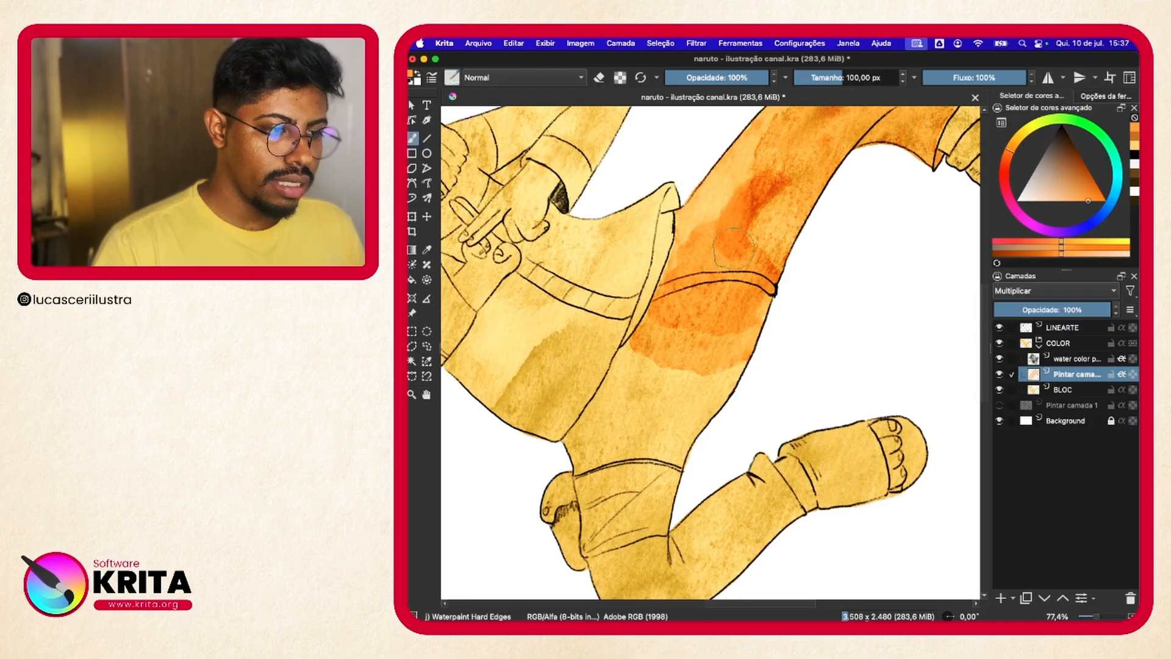
pyautogui.keyDown('ctrl'); pyautogui.click(770, 227); pyautogui.keyUp('ctrl')
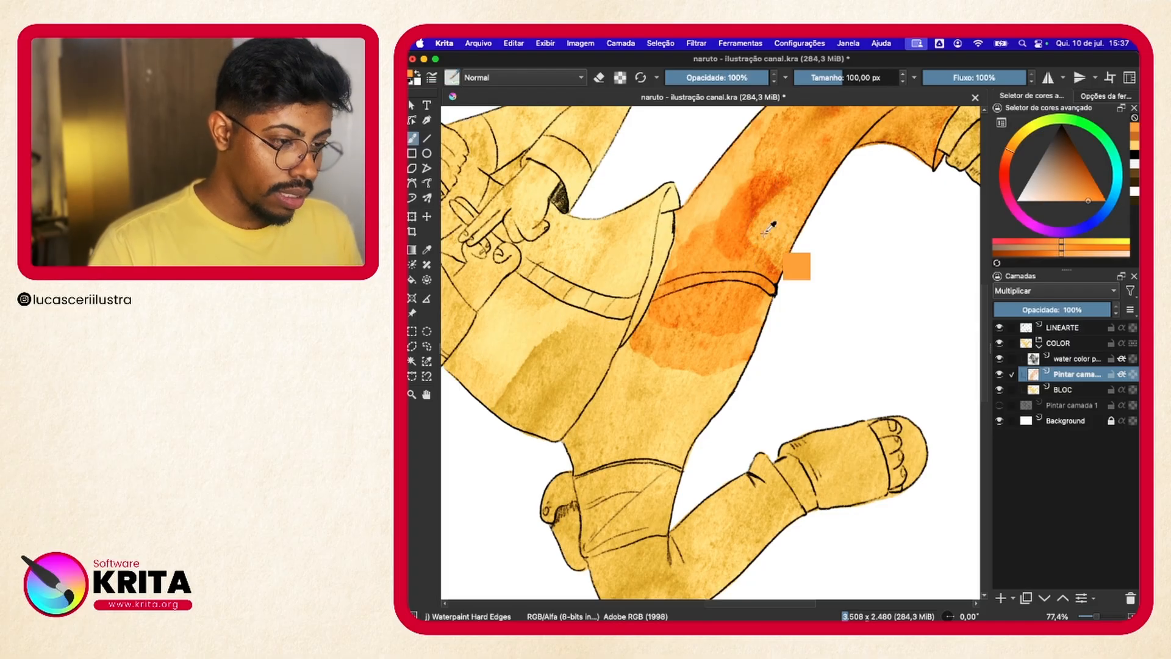
pyautogui.moveTo(770, 227)
pyautogui.mouseDown()
pyautogui.moveTo(763, 183)
pyautogui.moveTo(729, 329)
pyautogui.mouseUp()
pyautogui.keyDown('ctrl'); pyautogui.click(772, 225); pyautogui.keyUp('ctrl')
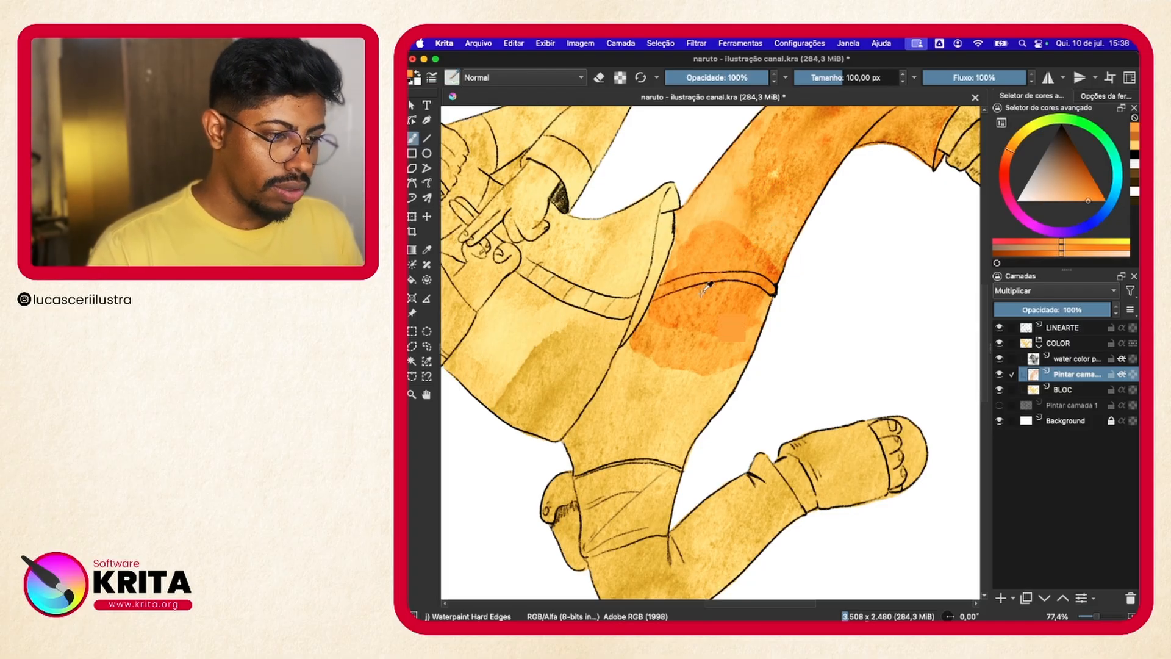
# - Extend the orange down the thigh to the bandage and add another wash over the leg to even out the overlaps
pyautogui.moveTo(707, 287)
pyautogui.mouseDown()
pyautogui.moveTo(675, 275)
pyautogui.moveTo(685, 220)
pyautogui.moveTo(688, 249)
pyautogui.moveTo(644, 348)
pyautogui.moveTo(670, 372)
pyautogui.moveTo(736, 371)
pyautogui.moveTo(692, 345)
pyautogui.moveTo(721, 338)
pyautogui.moveTo(740, 346)
pyautogui.moveTo(688, 376)
pyautogui.moveTo(641, 362)
pyautogui.moveTo(621, 398)
pyautogui.moveTo(634, 363)
pyautogui.moveTo(582, 455)
pyautogui.moveTo(685, 441)
pyautogui.moveTo(624, 417)
pyautogui.moveTo(693, 392)
pyautogui.moveTo(739, 396)
pyautogui.moveTo(692, 422)
pyautogui.moveTo(635, 425)
pyautogui.moveTo(612, 403)
pyautogui.mouseUp()
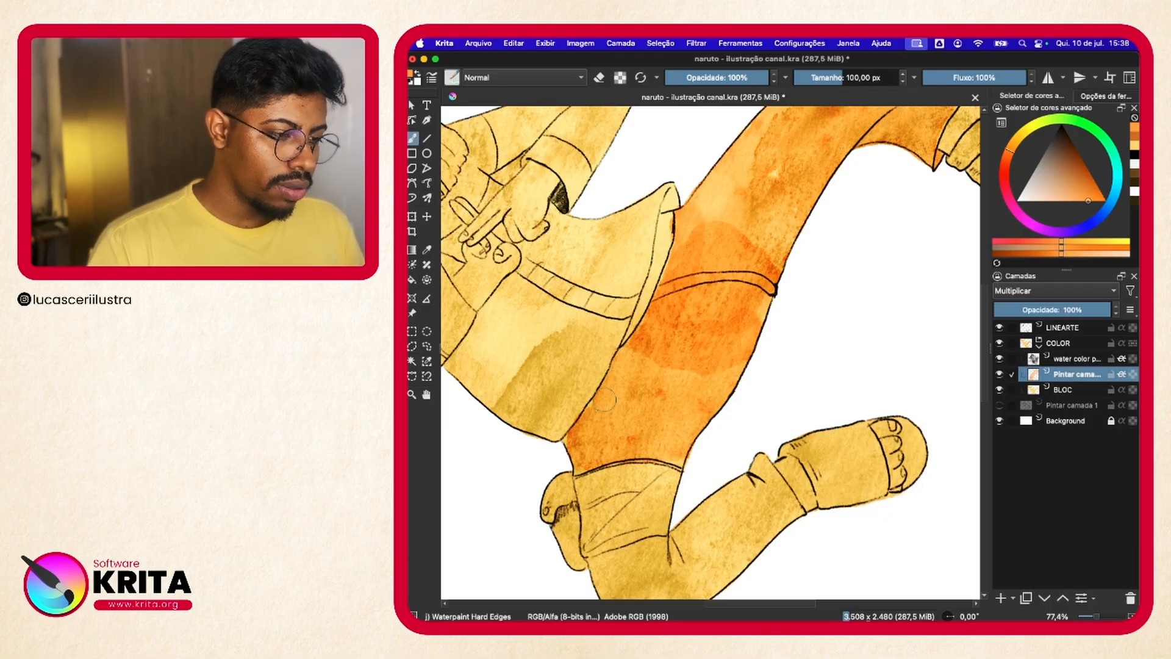
pyautogui.moveTo(579, 457)
pyautogui.mouseDown()
pyautogui.moveTo(715, 445)
pyautogui.moveTo(685, 460)
pyautogui.moveTo(723, 404)
pyautogui.mouseUp()
pyautogui.moveTo(766, 324)
pyautogui.mouseDown()
pyautogui.moveTo(733, 195)
pyautogui.moveTo(818, 230)
pyautogui.moveTo(701, 210)
pyautogui.moveTo(765, 261)
pyautogui.moveTo(720, 220)
pyautogui.moveTo(819, 160)
pyautogui.moveTo(785, 143)
pyautogui.mouseUp()
pyautogui.moveTo(853, 178)
pyautogui.mouseDown()
pyautogui.moveTo(808, 273)
pyautogui.moveTo(869, 166)
pyautogui.mouseUp()
pyautogui.moveTo(683, 369)
pyautogui.mouseDown()
pyautogui.moveTo(740, 376)
pyautogui.moveTo(758, 354)
pyautogui.moveTo(724, 369)
pyautogui.moveTo(656, 348)
pyautogui.moveTo(670, 369)
pyautogui.moveTo(726, 393)
pyautogui.moveTo(655, 378)
pyautogui.moveTo(608, 422)
pyautogui.moveTo(632, 386)
pyautogui.moveTo(603, 426)
pyautogui.moveTo(605, 436)
pyautogui.moveTo(683, 408)
pyautogui.moveTo(713, 420)
pyautogui.moveTo(657, 430)
pyautogui.mouseUp()
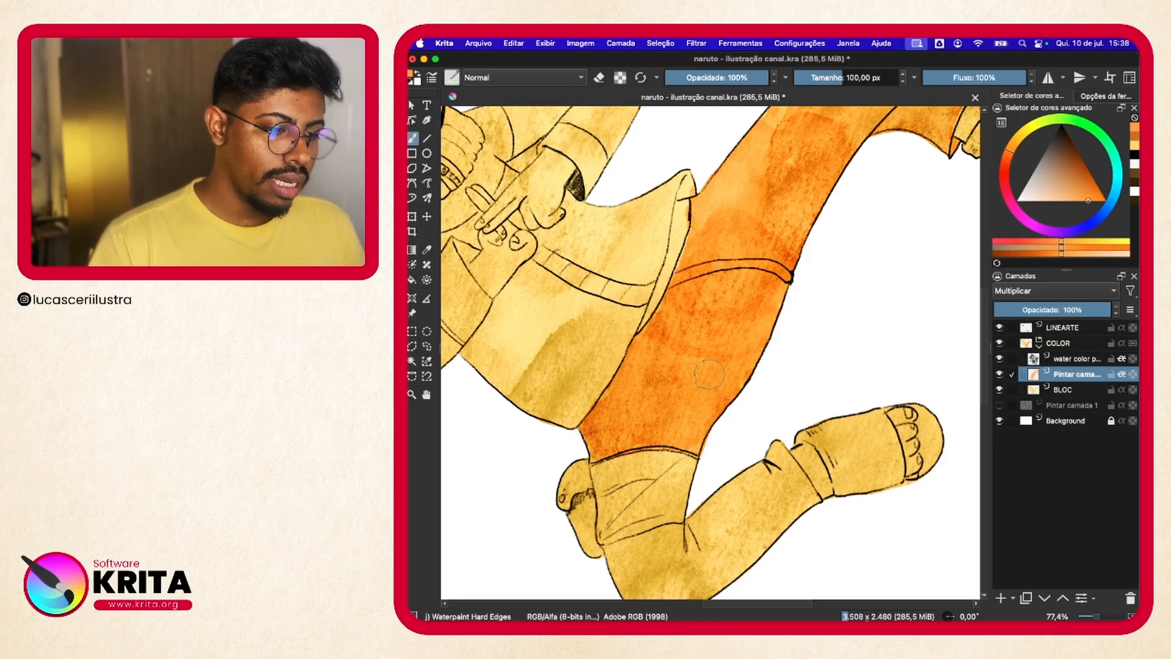
pyautogui.moveTo(789, 282)
pyautogui.mouseDown()
pyautogui.moveTo(753, 363)
pyautogui.moveTo(699, 366)
pyautogui.moveTo(693, 330)
pyautogui.moveTo(755, 318)
pyautogui.moveTo(749, 292)
pyautogui.moveTo(709, 292)
pyautogui.moveTo(704, 216)
pyautogui.moveTo(780, 270)
pyautogui.mouseUp()
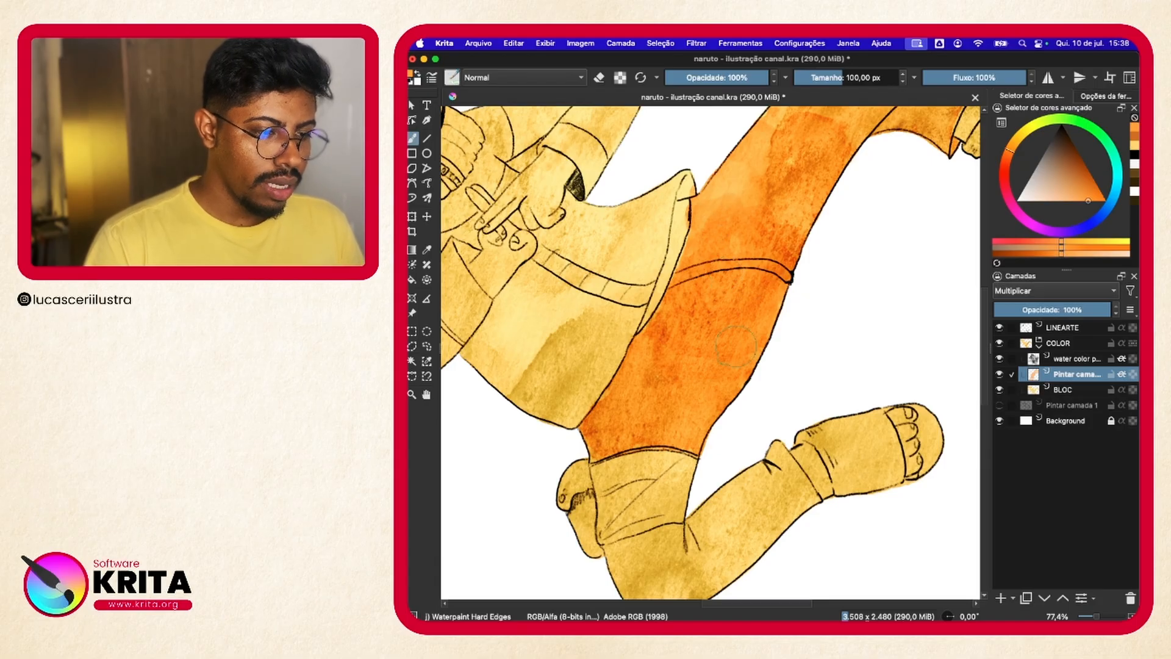
# - Choose the WaterC Water-Pattern brush, reduce it to 94,65 px, and add watercolour texture to the orange thigh
pyautogui.click(453, 78)
pyautogui.click(512, 197)
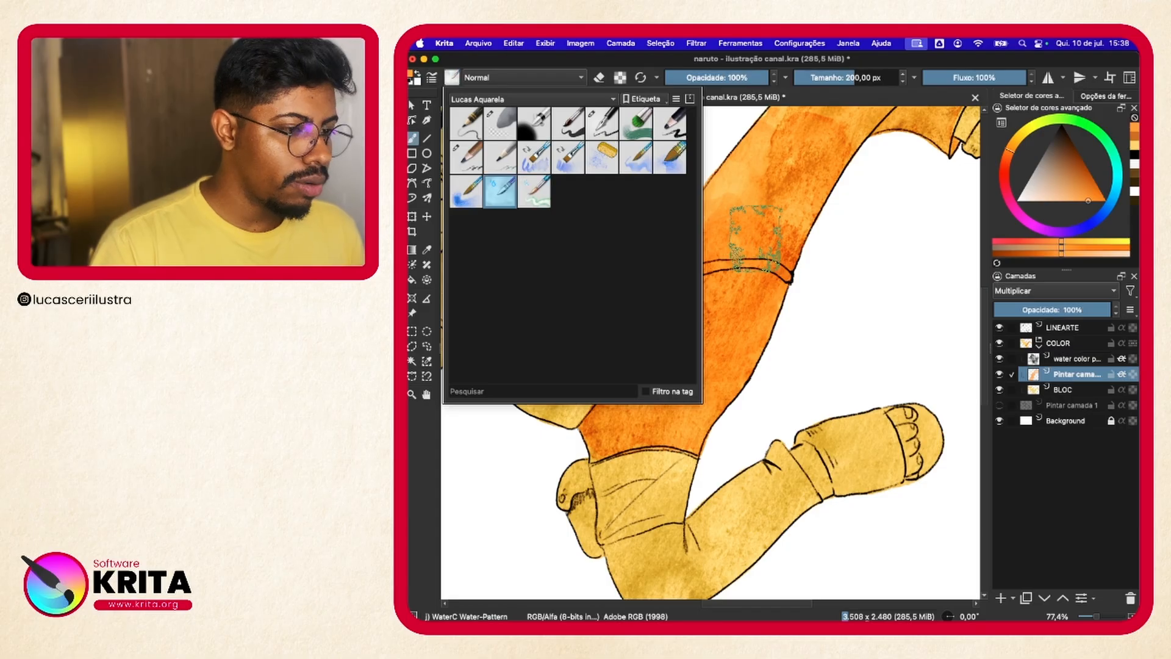
pyautogui.moveTo(732, 232)
pyautogui.mouseDown()
pyautogui.moveTo(836, 201)
pyautogui.moveTo(773, 315)
pyautogui.mouseUp()
pyautogui.moveTo(797, 259)
pyautogui.mouseDown()
pyautogui.moveTo(777, 266)
pyautogui.moveTo(800, 254)
pyautogui.moveTo(786, 243)
pyautogui.moveTo(759, 251)
pyautogui.mouseUp()
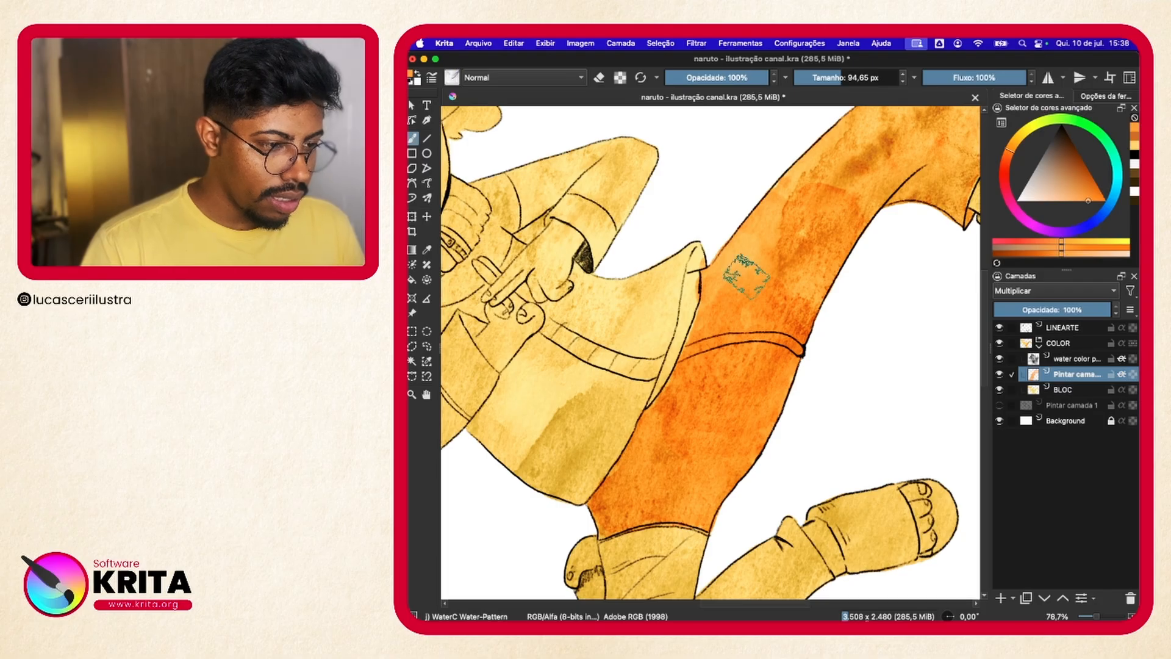
pyautogui.moveTo(799, 332); pyautogui.dragTo(815, 253)
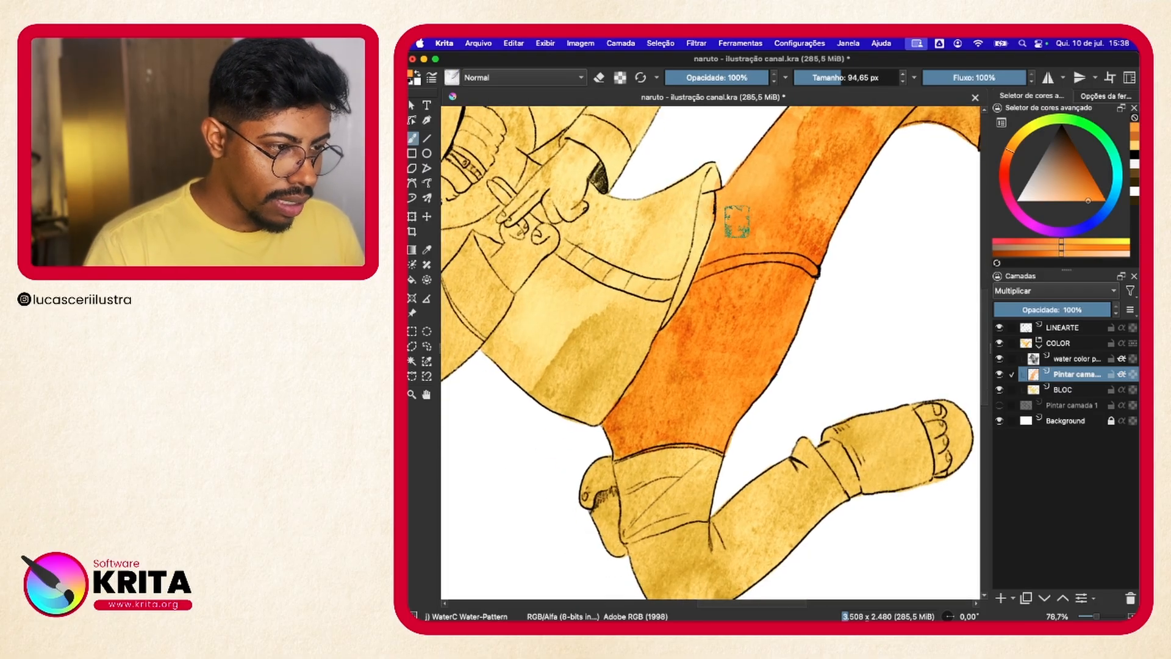
pyautogui.moveTo(690, 374); pyautogui.dragTo(718, 313)
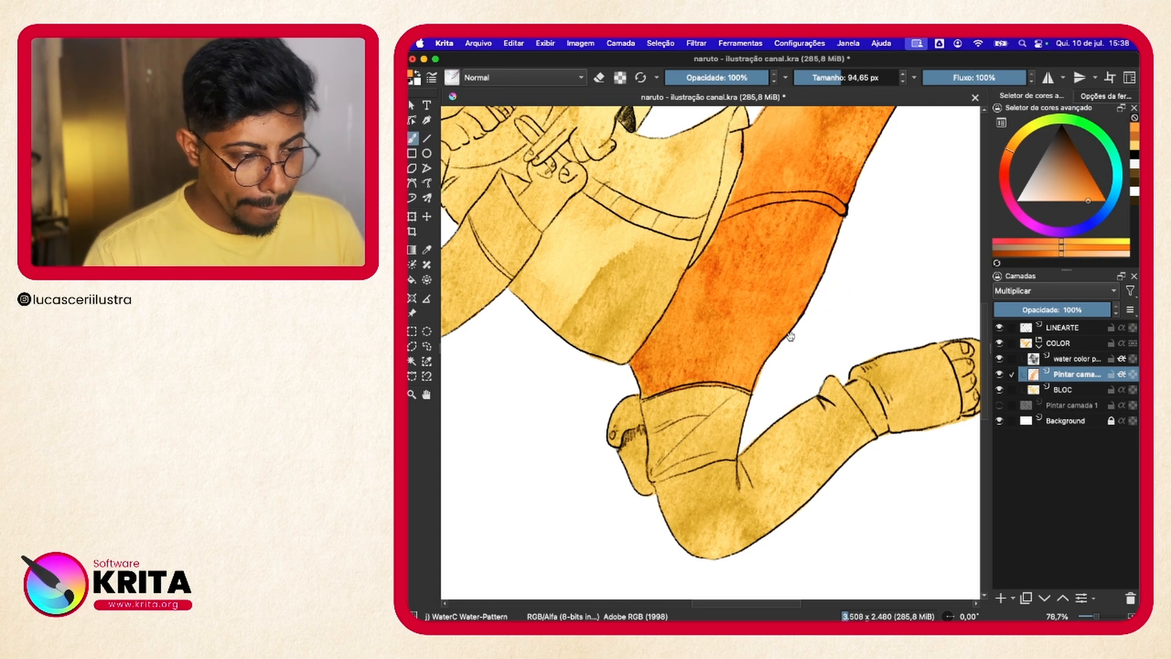
# - Review the painted leg within the whole figure and switch back to the Waterpaint Hard Edges brush at 100 px
pyautogui.moveTo(790, 335); pyautogui.dragTo(812, 325)
pyautogui.moveTo(856, 290); pyautogui.dragTo(785, 360)
pyautogui.moveTo(882, 270); pyautogui.dragTo(817, 325)
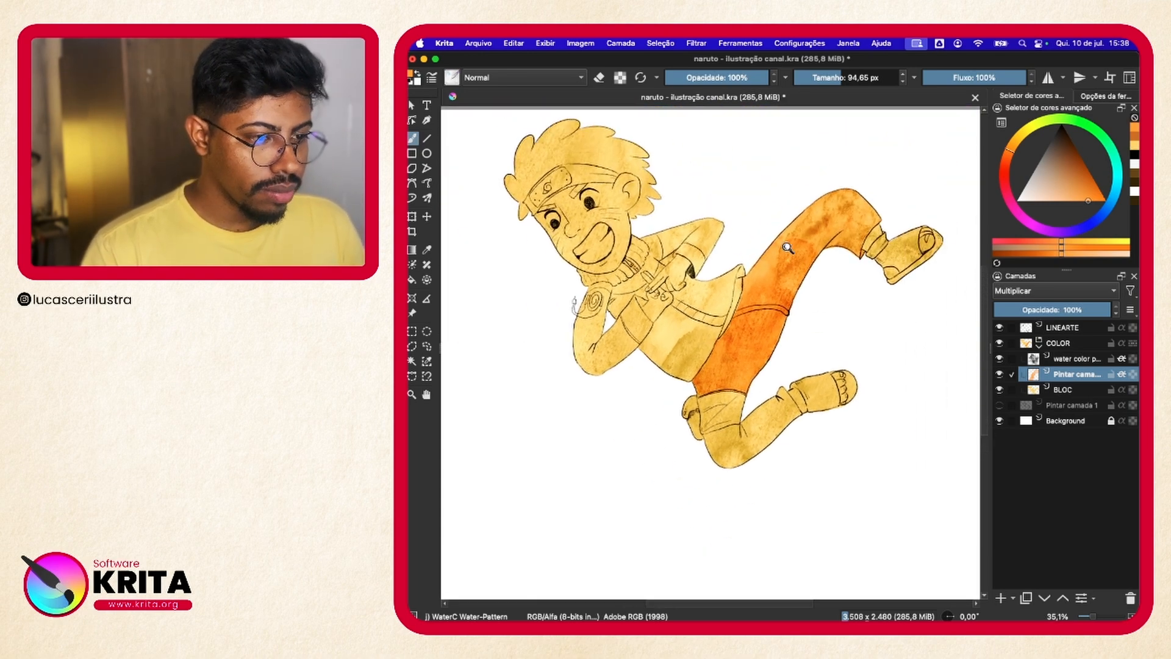
pyautogui.moveTo(788, 254)
pyautogui.mouseDown()
pyautogui.moveTo(867, 253)
pyautogui.moveTo(833, 239)
pyautogui.moveTo(856, 239)
pyautogui.moveTo(806, 258)
pyautogui.moveTo(856, 252)
pyautogui.moveTo(882, 265)
pyautogui.moveTo(835, 317)
pyautogui.moveTo(808, 300)
pyautogui.moveTo(792, 315)
pyautogui.moveTo(789, 279)
pyautogui.moveTo(770, 282)
pyautogui.moveTo(718, 358)
pyautogui.mouseUp()
pyautogui.press('/')
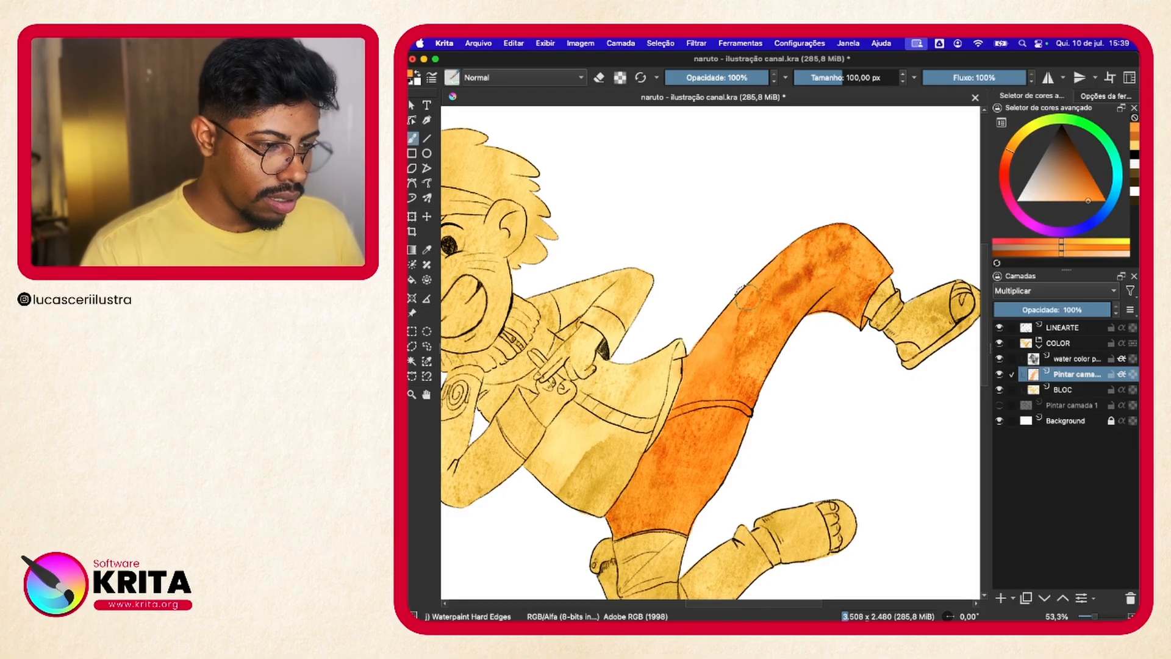
# - Layer another orange wash with 100 px strokes over the raised leg between the thigh band and the knee
pyautogui.moveTo(748, 298)
pyautogui.mouseDown()
pyautogui.moveTo(760, 345)
pyautogui.moveTo(745, 379)
pyautogui.mouseUp()
pyautogui.moveTo(814, 269)
pyautogui.mouseDown()
pyautogui.moveTo(855, 244)
pyautogui.moveTo(820, 250)
pyautogui.moveTo(879, 268)
pyautogui.moveTo(781, 261)
pyautogui.moveTo(843, 297)
pyautogui.moveTo(870, 284)
pyautogui.moveTo(758, 286)
pyautogui.mouseUp()
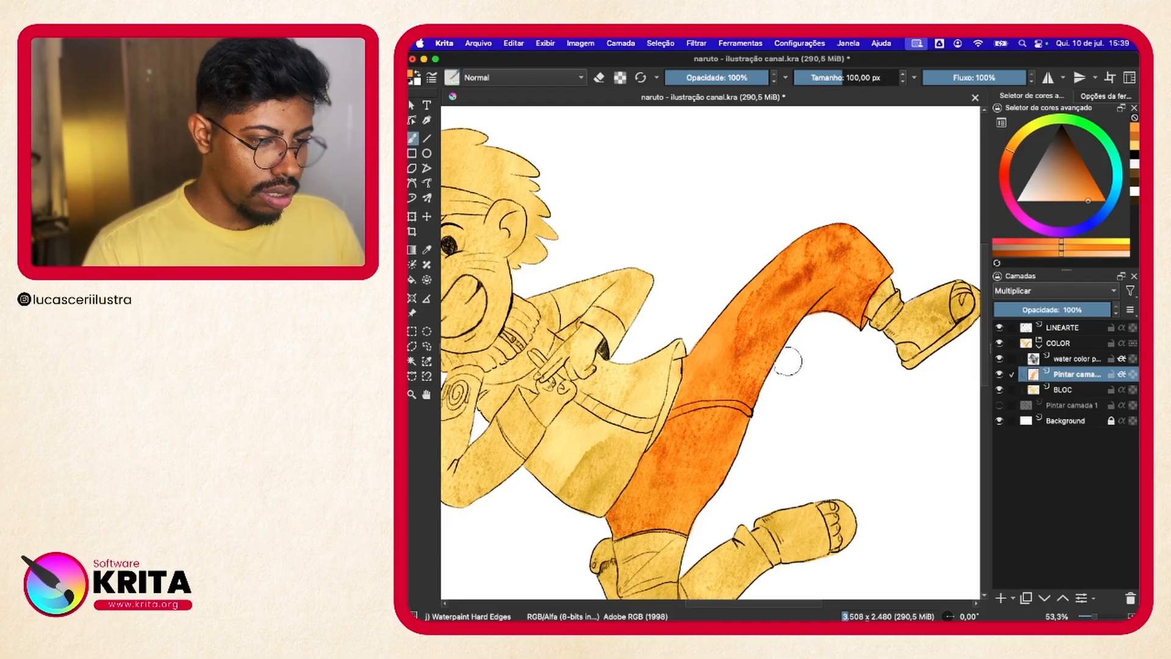
pyautogui.moveTo(857, 306); pyautogui.dragTo(787, 333)
pyautogui.moveTo(831, 290); pyautogui.dragTo(886, 221)
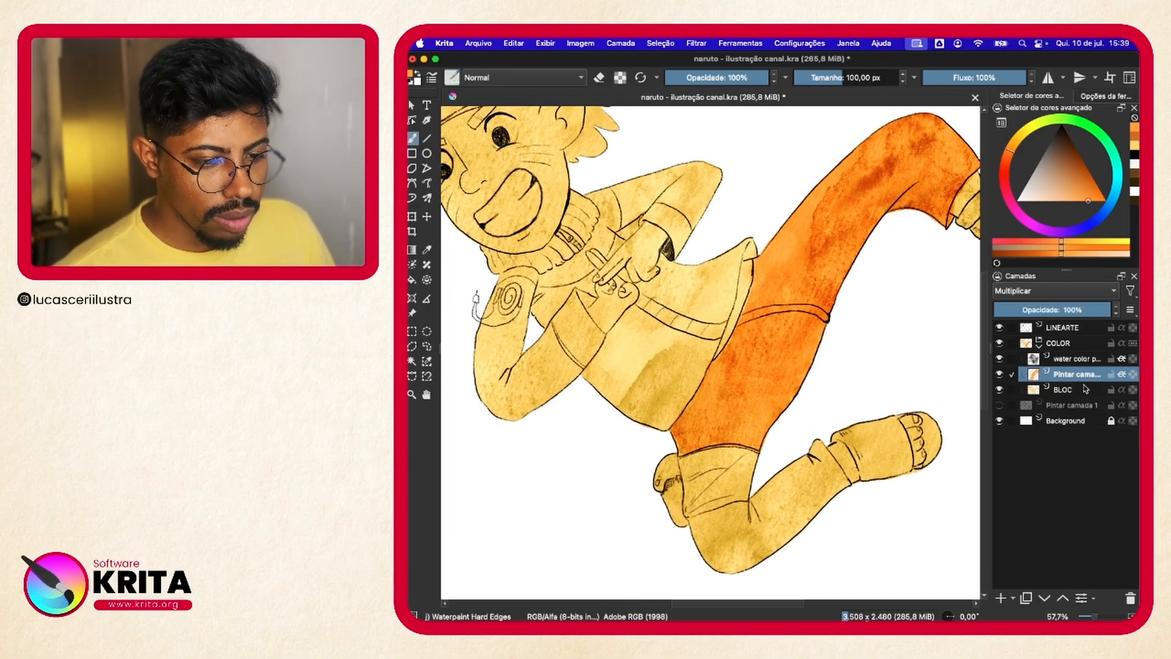
# - Reduce the opacity of the watercolour paper texture layer to 28%
pyautogui.click(1070, 359)
pyautogui.click(1033, 310)
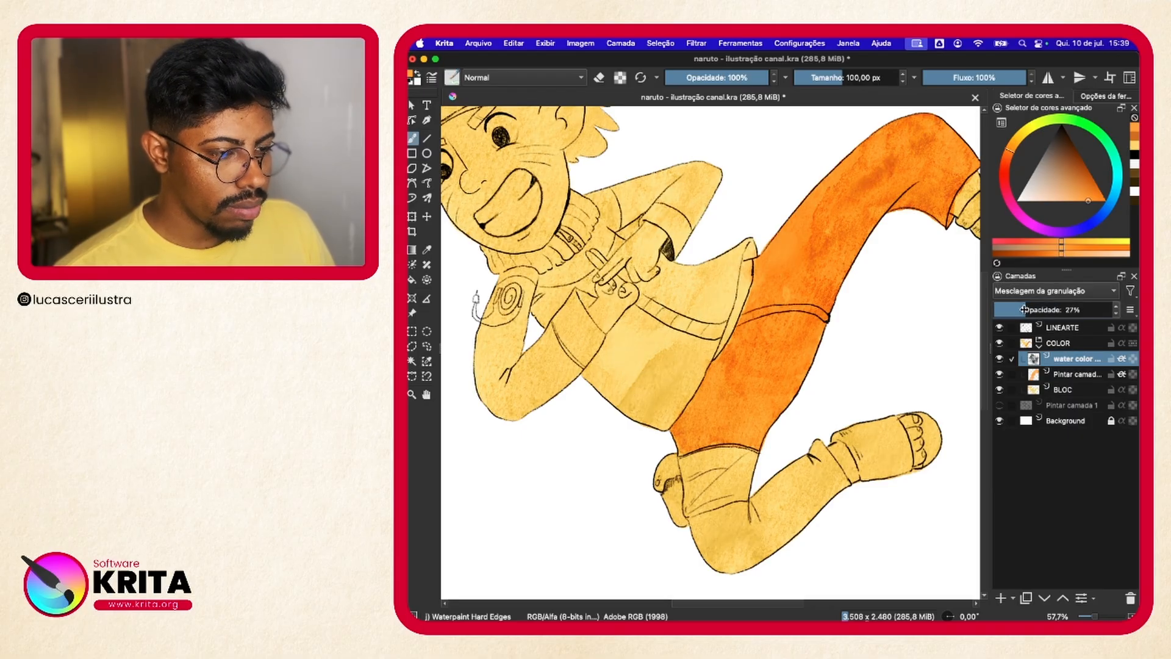
pyautogui.moveTo(1024, 309); pyautogui.dragTo(1028, 309)
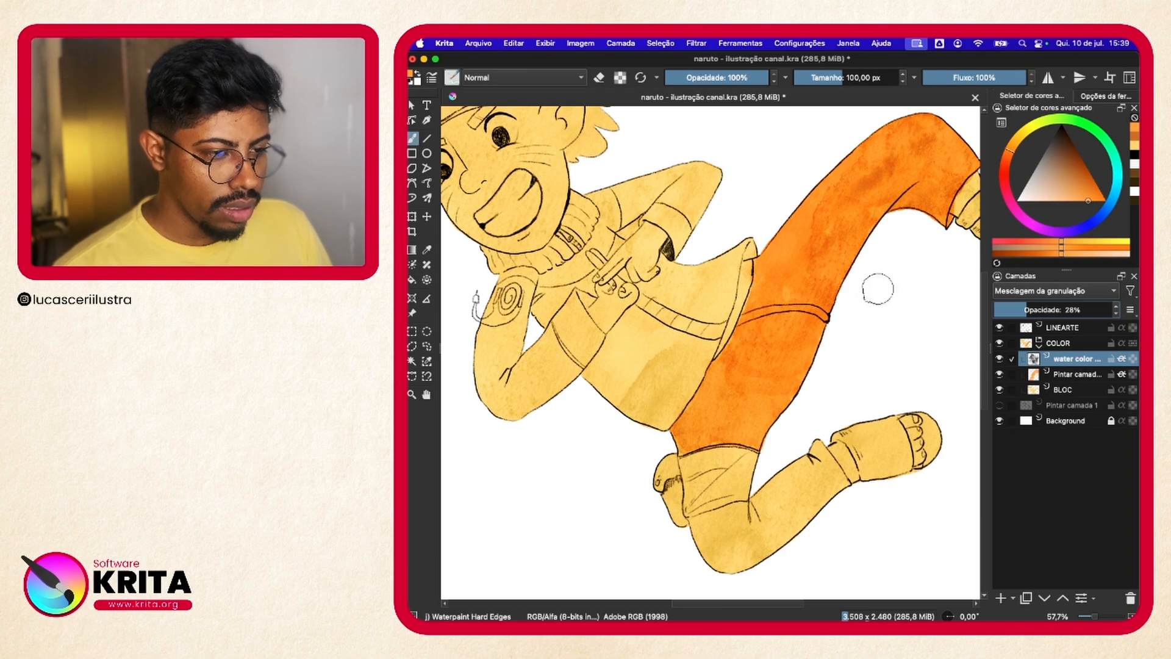
pyautogui.moveTo(818, 283); pyautogui.dragTo(829, 302)
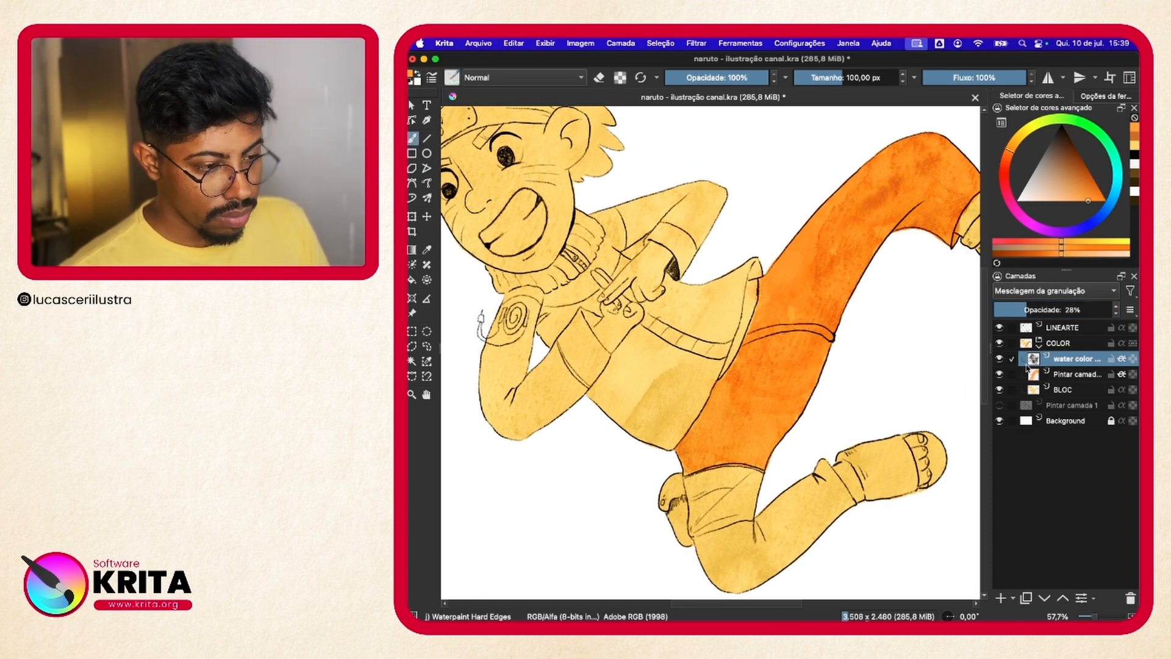
# - On the Multiply paint layer holding the orange, paint the bent lower leg from below the bandage to the ankle at 100 px
pyautogui.click(1075, 375)
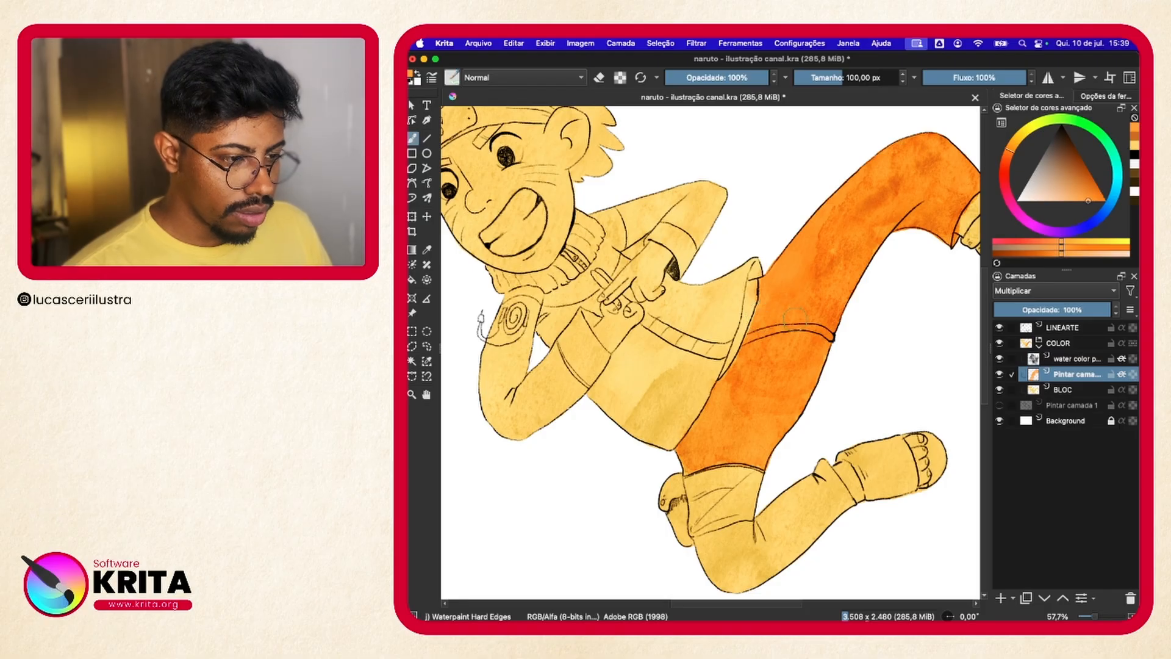
pyautogui.moveTo(963, 273); pyautogui.dragTo(855, 255)
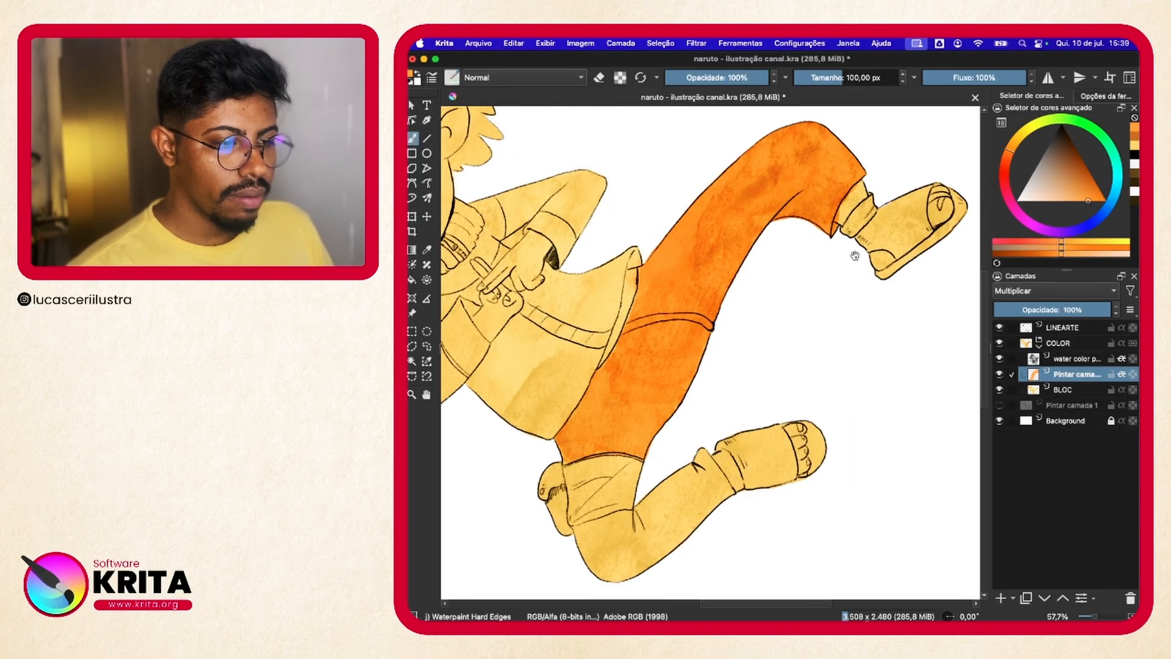
pyautogui.moveTo(803, 304); pyautogui.dragTo(823, 228)
pyautogui.moveTo(733, 335); pyautogui.dragTo(812, 374)
pyautogui.moveTo(836, 286); pyautogui.dragTo(823, 201)
pyautogui.moveTo(751, 356); pyautogui.dragTo(770, 308)
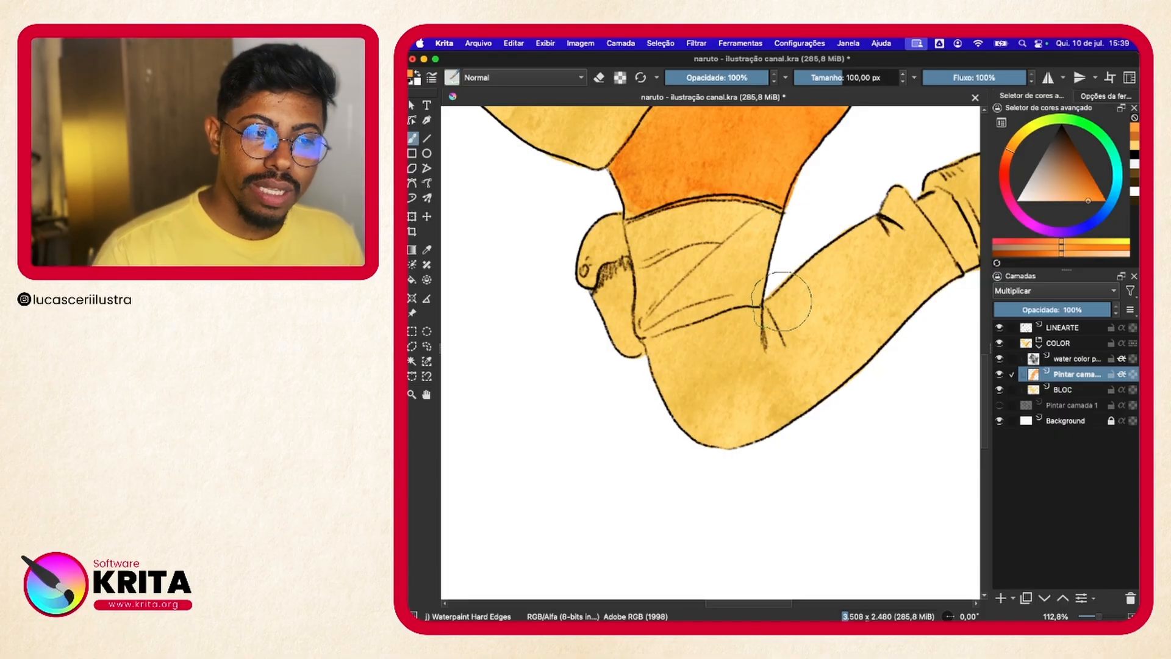
pyautogui.moveTo(769, 333)
pyautogui.mouseDown()
pyautogui.moveTo(671, 353)
pyautogui.moveTo(684, 369)
pyautogui.moveTo(750, 368)
pyautogui.moveTo(812, 268)
pyautogui.moveTo(869, 236)
pyautogui.moveTo(878, 202)
pyautogui.moveTo(936, 282)
pyautogui.moveTo(906, 221)
pyautogui.moveTo(925, 308)
pyautogui.moveTo(893, 253)
pyautogui.moveTo(873, 283)
pyautogui.moveTo(883, 341)
pyautogui.moveTo(826, 333)
pyautogui.moveTo(760, 399)
pyautogui.moveTo(699, 391)
pyautogui.moveTo(694, 435)
pyautogui.moveTo(801, 378)
pyautogui.moveTo(863, 365)
pyautogui.moveTo(941, 287)
pyautogui.mouseUp()
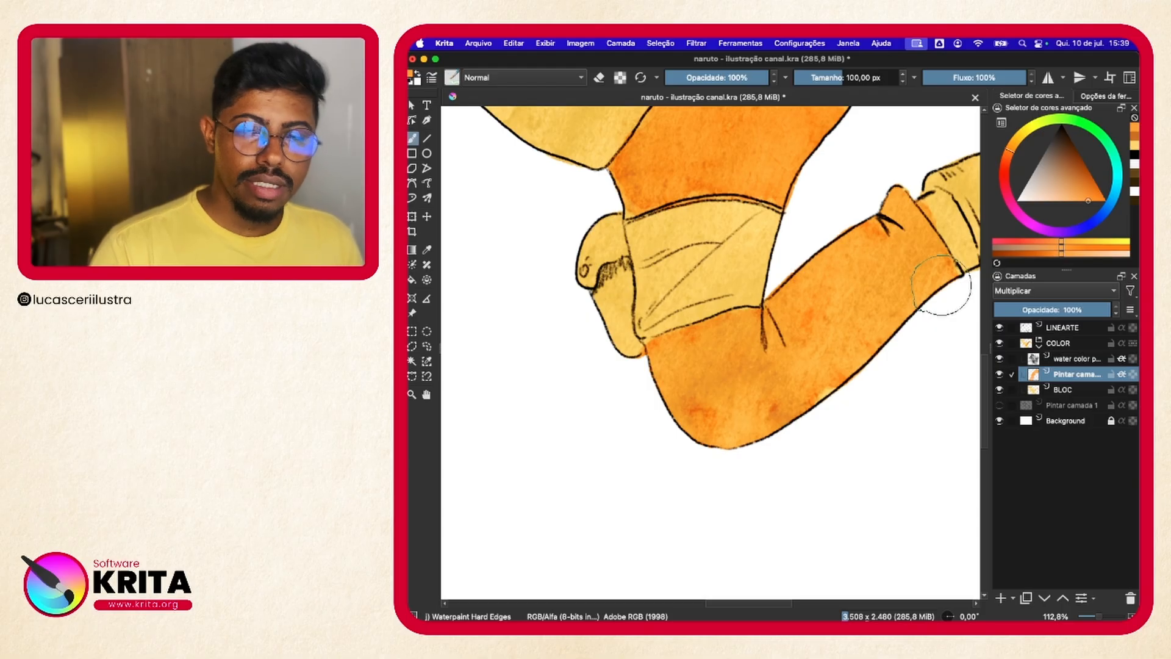
# - Build up a second orange wash over the bent leg, covering the knee, calf and the area near the ankle
pyautogui.moveTo(842, 326); pyautogui.dragTo(787, 366)
pyautogui.moveTo(853, 284)
pyautogui.mouseDown()
pyautogui.moveTo(871, 313)
pyautogui.moveTo(834, 269)
pyautogui.moveTo(839, 250)
pyautogui.moveTo(815, 317)
pyautogui.moveTo(767, 308)
pyautogui.moveTo(756, 346)
pyautogui.moveTo(821, 326)
pyautogui.moveTo(865, 341)
pyautogui.moveTo(762, 421)
pyautogui.moveTo(763, 365)
pyautogui.moveTo(728, 396)
pyautogui.moveTo(712, 372)
pyautogui.moveTo(622, 408)
pyautogui.moveTo(713, 401)
pyautogui.moveTo(620, 400)
pyautogui.moveTo(712, 363)
pyautogui.moveTo(623, 404)
pyautogui.moveTo(692, 416)
pyautogui.moveTo(709, 435)
pyautogui.moveTo(635, 452)
pyautogui.mouseUp()
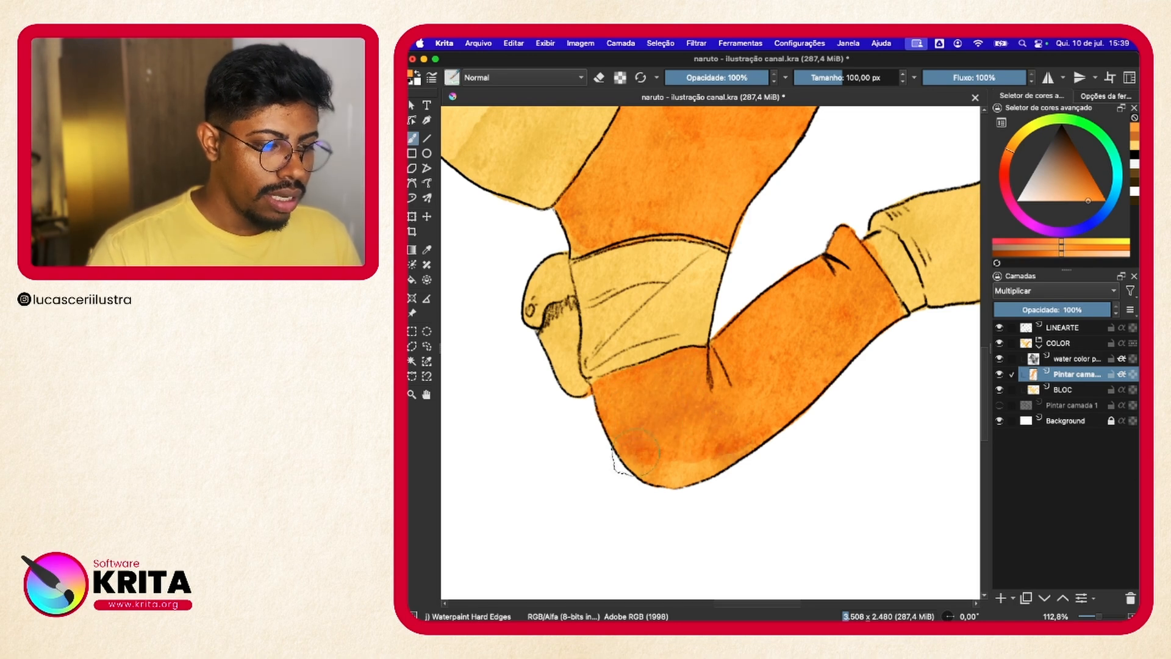
pyautogui.moveTo(885, 326)
pyautogui.mouseDown()
pyautogui.moveTo(854, 329)
pyautogui.moveTo(871, 335)
pyautogui.moveTo(845, 348)
pyautogui.moveTo(842, 366)
pyautogui.moveTo(789, 334)
pyautogui.mouseUp()
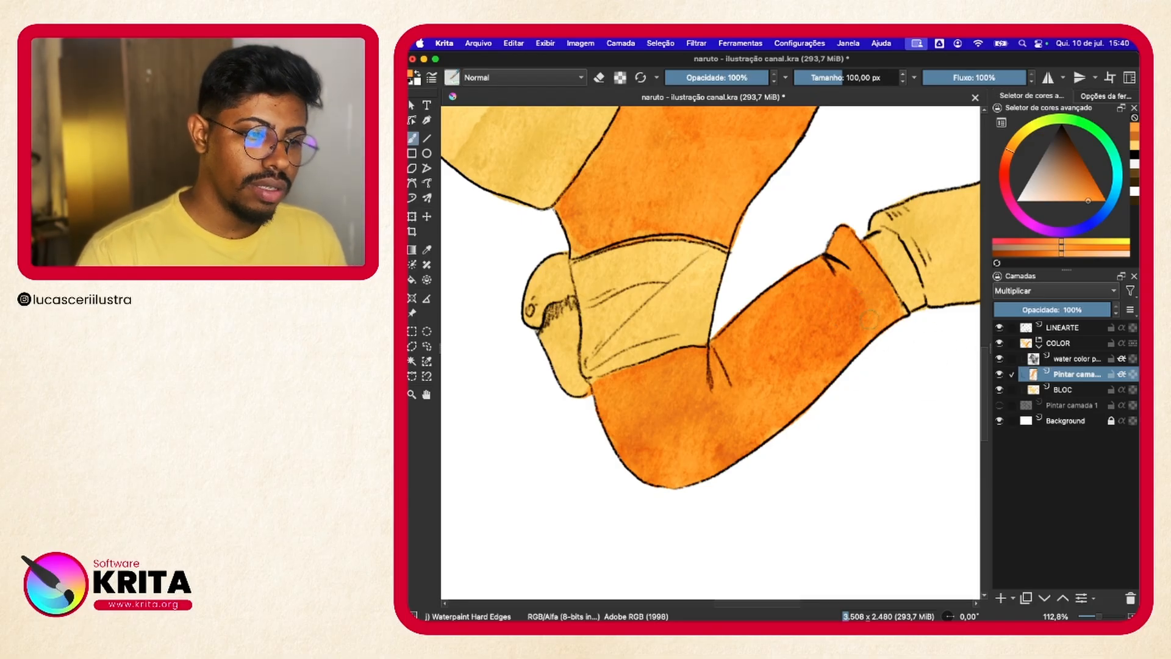
pyautogui.moveTo(870, 319)
pyautogui.mouseDown()
pyautogui.moveTo(832, 237)
pyautogui.moveTo(865, 304)
pyautogui.moveTo(800, 352)
pyautogui.moveTo(743, 336)
pyautogui.moveTo(718, 373)
pyautogui.moveTo(664, 377)
pyautogui.moveTo(653, 400)
pyautogui.moveTo(717, 399)
pyautogui.moveTo(640, 419)
pyautogui.moveTo(696, 434)
pyautogui.moveTo(810, 398)
pyautogui.moveTo(861, 340)
pyautogui.moveTo(724, 455)
pyautogui.moveTo(642, 452)
pyautogui.moveTo(607, 396)
pyautogui.mouseUp()
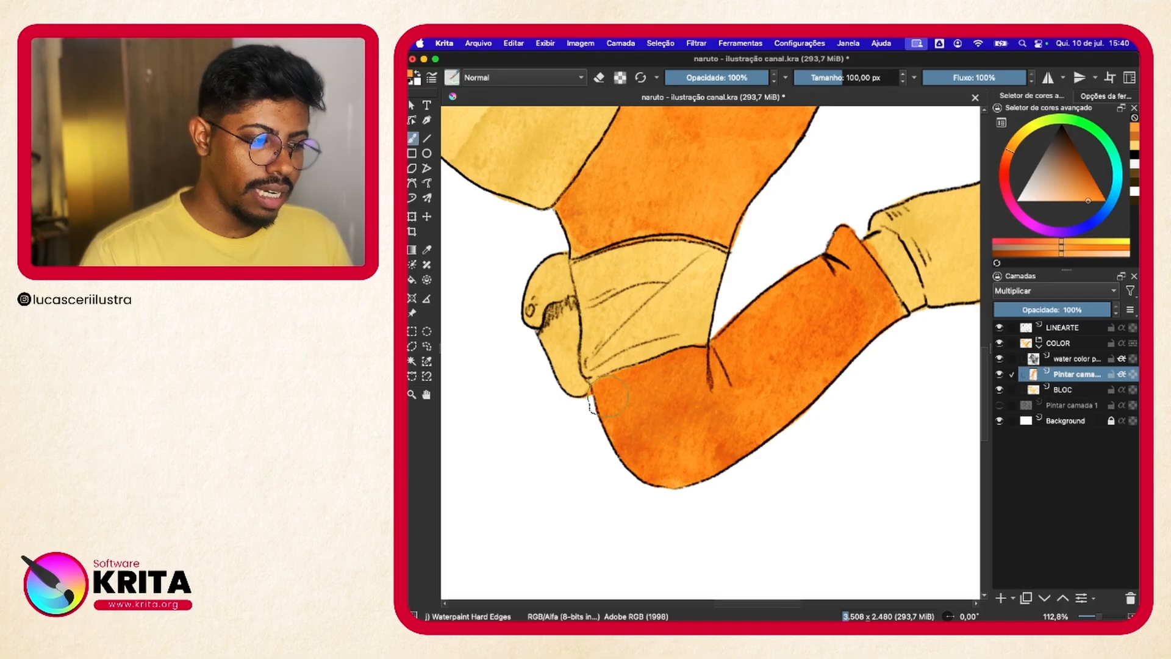
# - Reduce the brush to 63,42 px and paint the jacket's torso orange around the hands and down to the hem
pyautogui.moveTo(789, 212); pyautogui.dragTo(816, 350)
pyautogui.moveTo(715, 111)
pyautogui.mouseDown()
pyautogui.moveTo(726, 247)
pyautogui.moveTo(776, 339)
pyautogui.mouseUp()
pyautogui.scroll(-5, 824, 278)
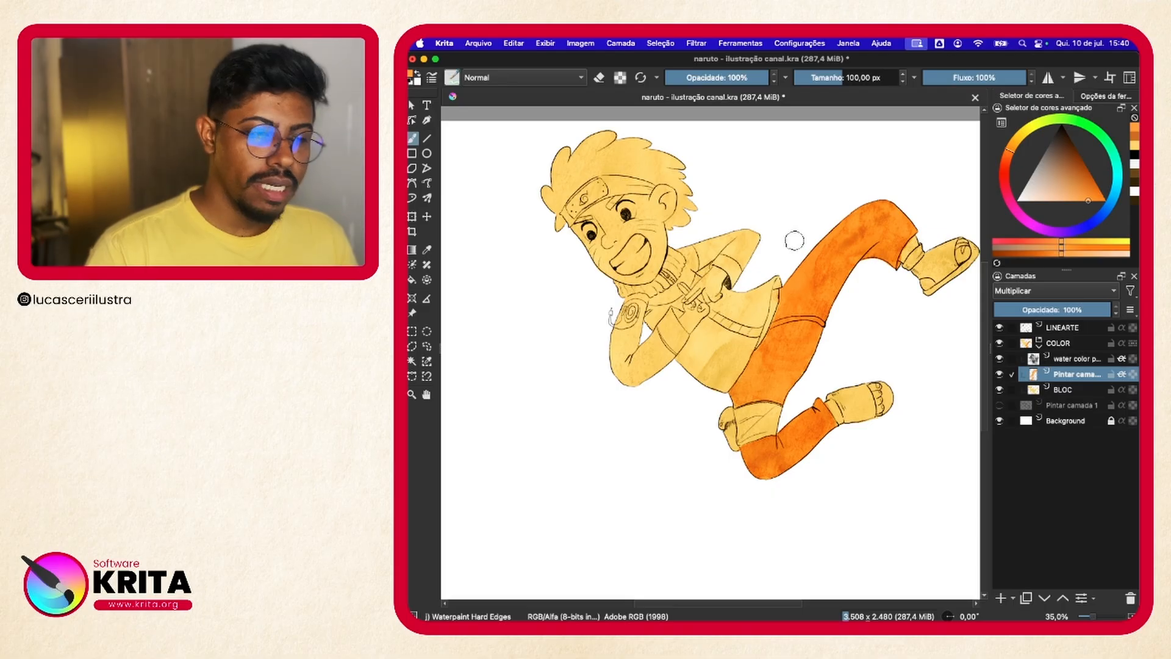
pyautogui.scroll(8, 787, 269)
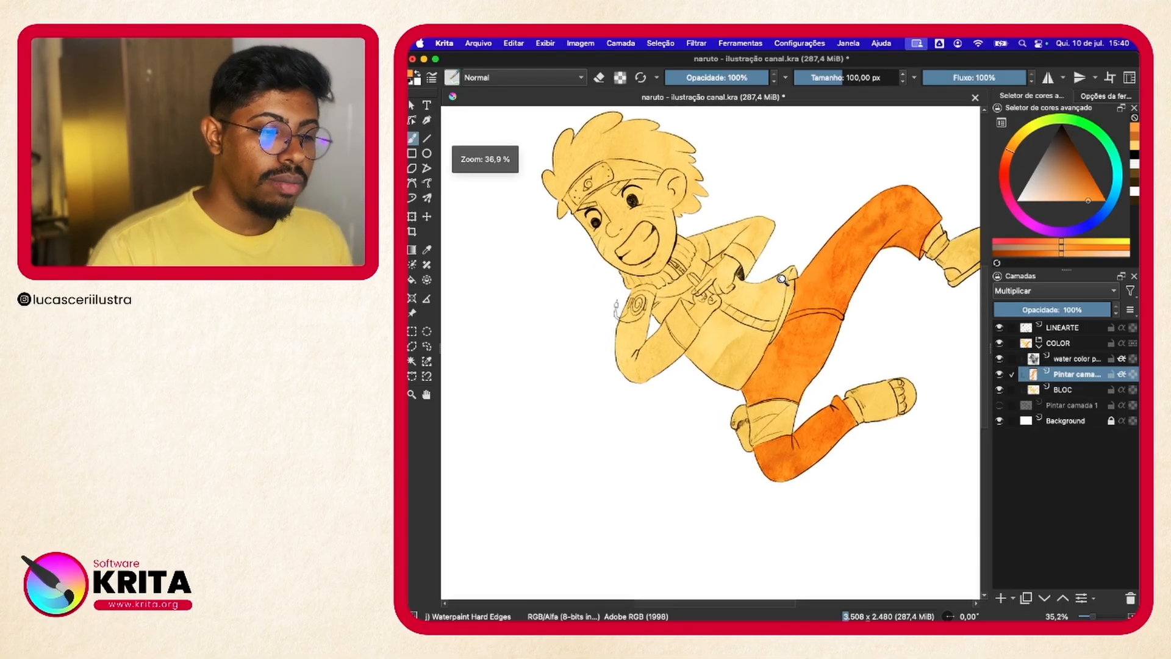
pyautogui.moveTo(787, 262)
pyautogui.mouseDown()
pyautogui.moveTo(622, 299)
pyautogui.moveTo(561, 421)
pyautogui.moveTo(672, 525)
pyautogui.mouseUp()
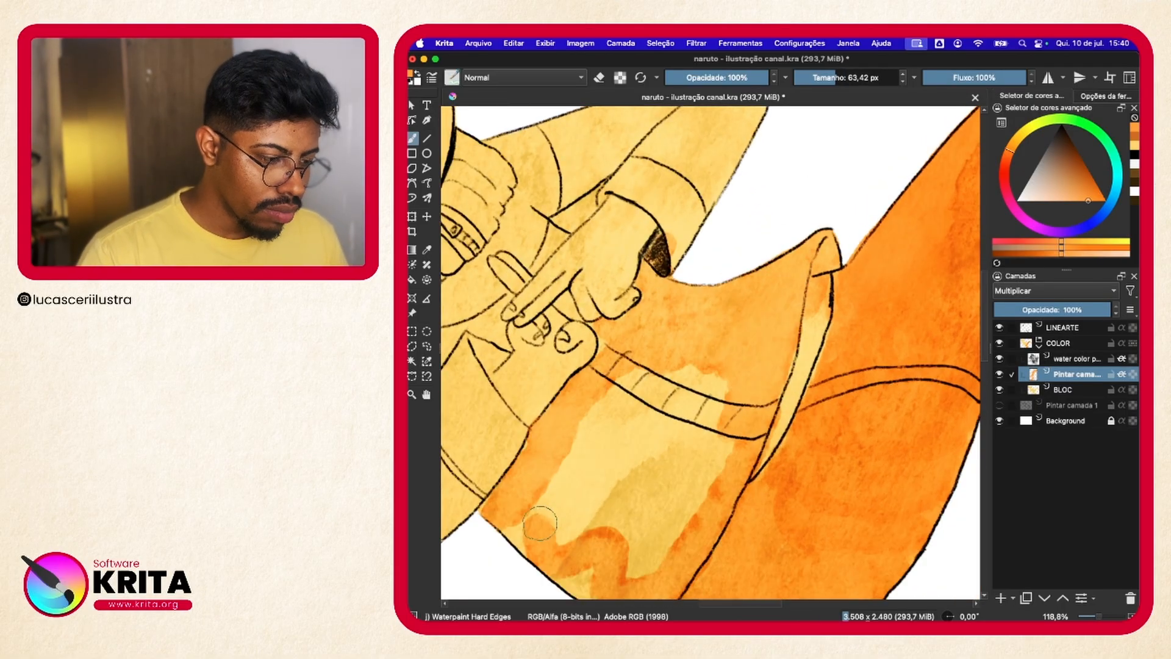
pyautogui.moveTo(659, 427); pyautogui.dragTo(695, 299)
pyautogui.moveTo(622, 250); pyautogui.dragTo(543, 372)
# - Paint the jacket's shoulder collar and the headband around its metal plate blue at 29,45 px, and pick a pale yellow paint colour
pyautogui.moveTo(800, 268); pyautogui.dragTo(729, 402)
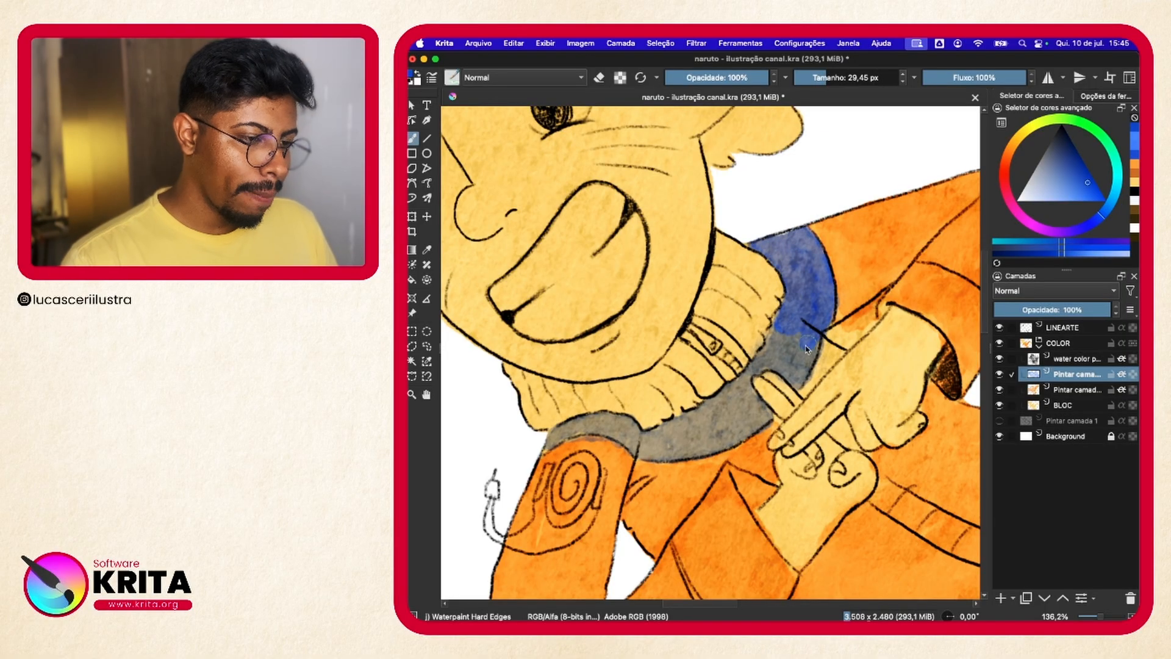
pyautogui.moveTo(793, 256)
pyautogui.mouseDown()
pyautogui.moveTo(610, 433)
pyautogui.moveTo(777, 249)
pyautogui.mouseUp()
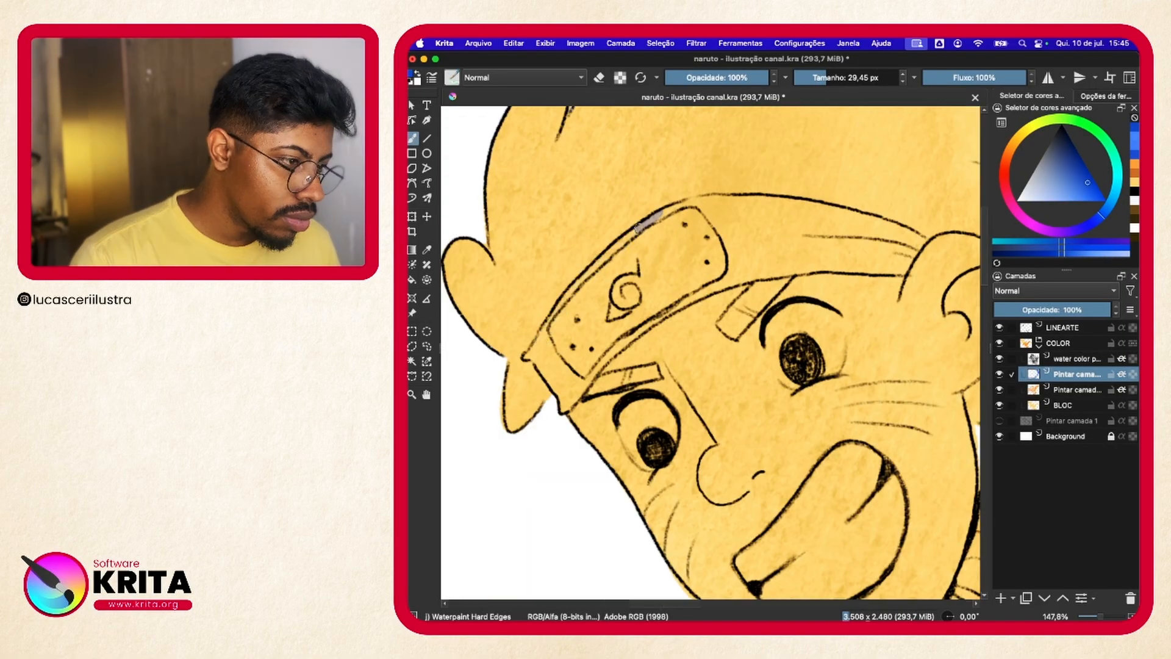
pyautogui.moveTo(567, 390); pyautogui.dragTo(641, 330)
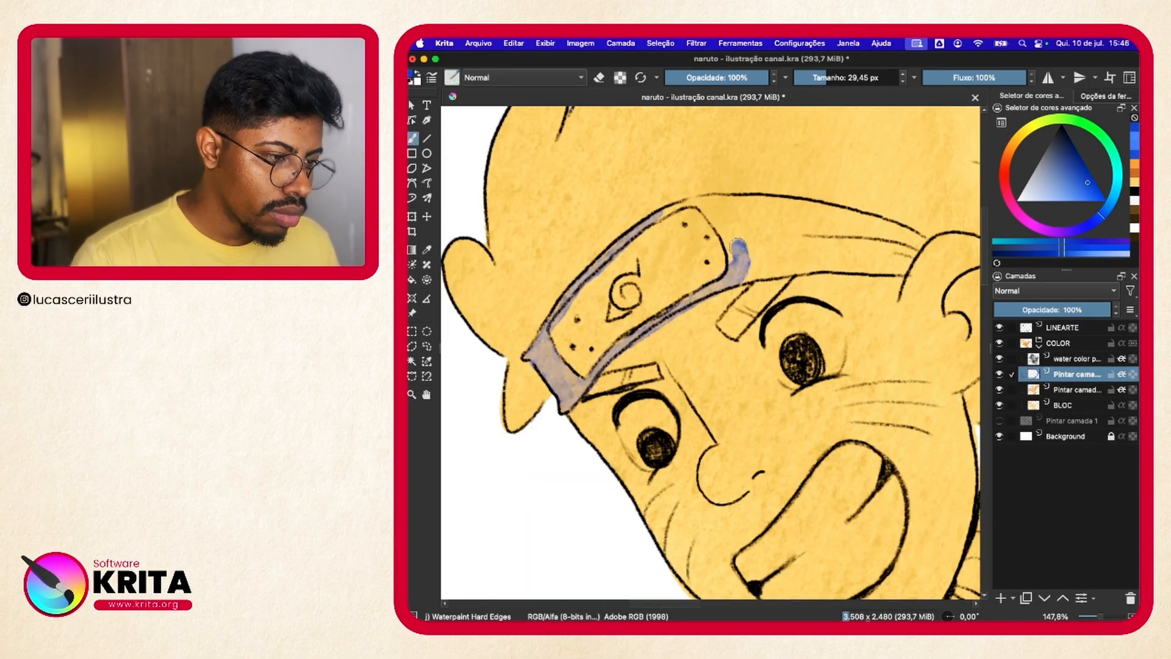
pyautogui.moveTo(659, 207)
pyautogui.mouseDown()
pyautogui.moveTo(811, 214)
pyautogui.moveTo(742, 221)
pyautogui.moveTo(537, 397)
pyautogui.mouseUp()
pyautogui.moveTo(672, 305); pyautogui.dragTo(586, 384)
pyautogui.moveTo(885, 268); pyautogui.dragTo(921, 225)
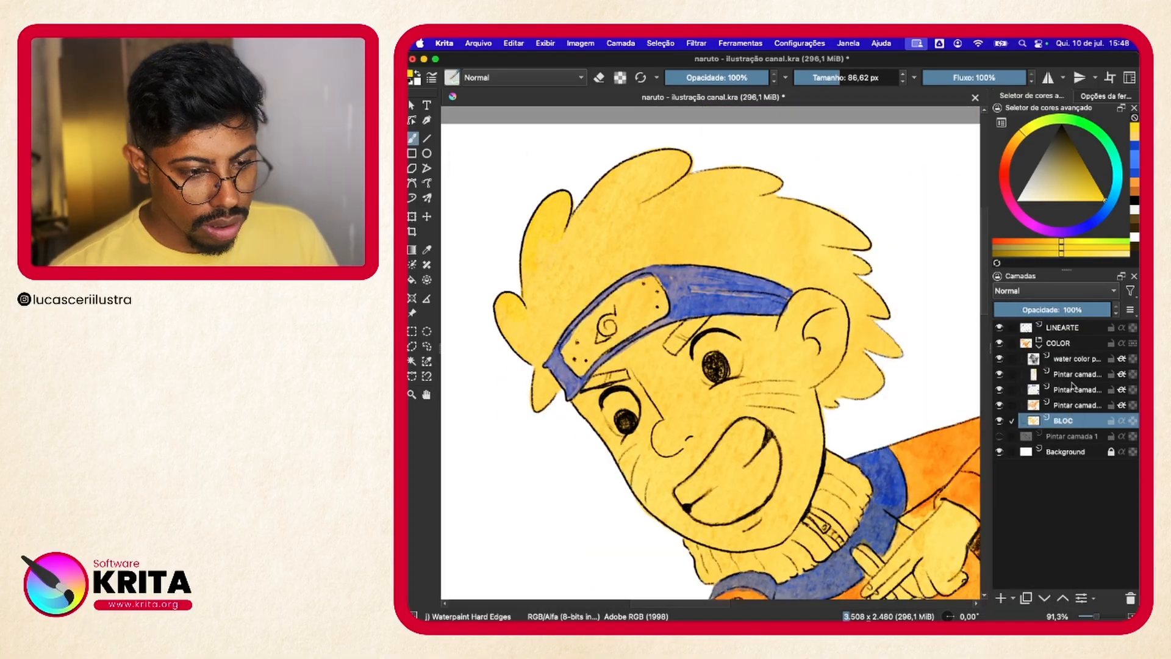
pyautogui.click(1057, 203)
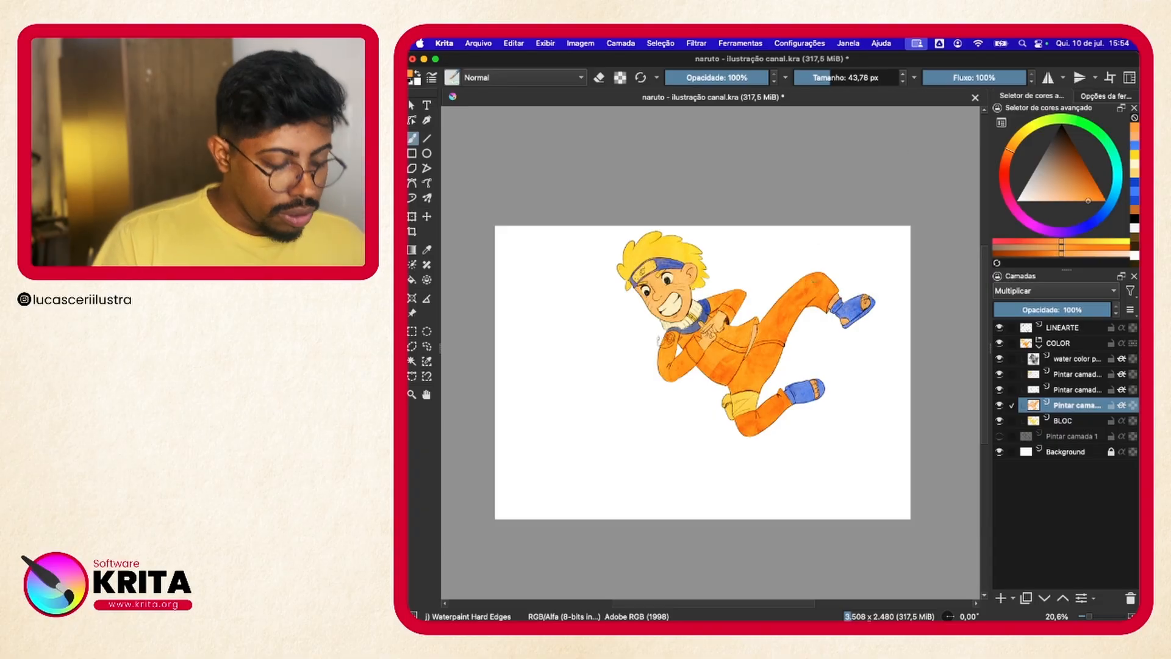
# - Examine the coloured character up close and as a whole, and check the blending modes of the paint layers and the available options
pyautogui.scroll(5, 735, 316)
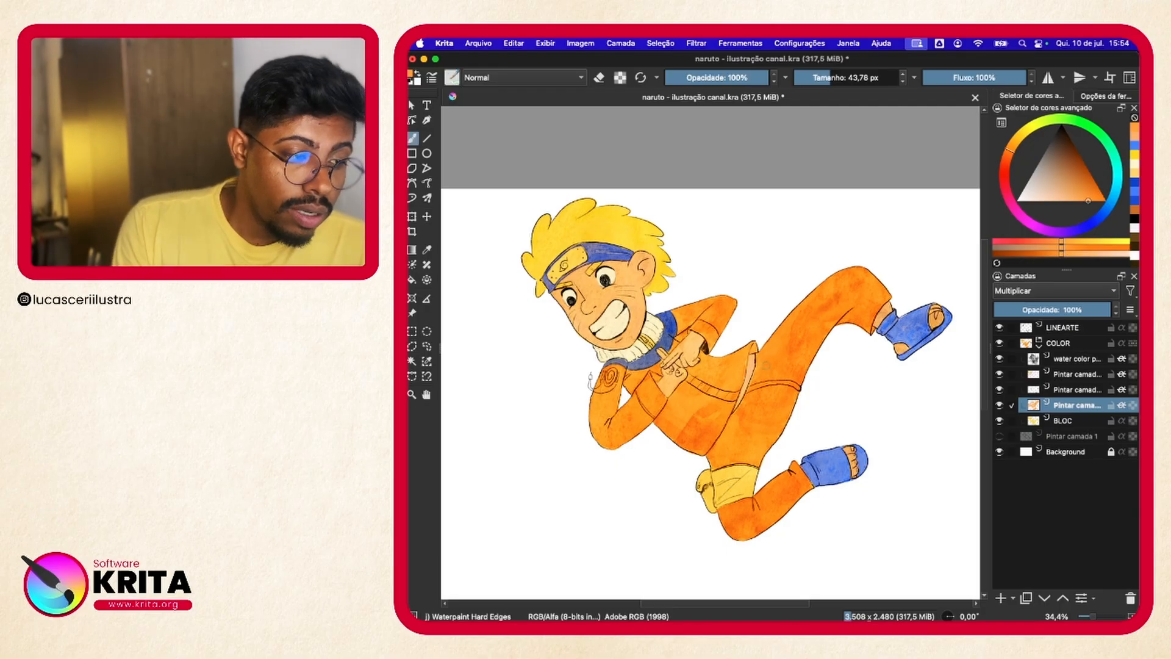
pyautogui.moveTo(682, 339)
pyautogui.mouseDown()
pyautogui.moveTo(763, 296)
pyautogui.moveTo(778, 264)
pyautogui.moveTo(701, 338)
pyautogui.mouseUp()
pyautogui.moveTo(868, 300); pyautogui.dragTo(617, 213)
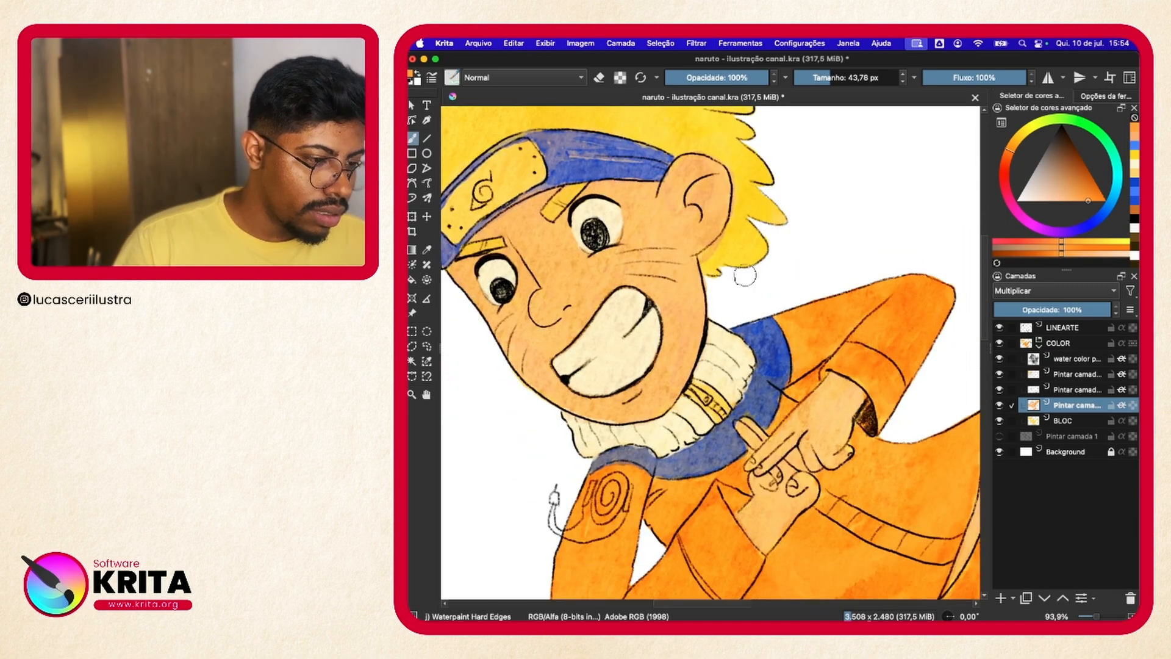
pyautogui.moveTo(745, 275); pyautogui.dragTo(741, 403)
pyautogui.moveTo(878, 305); pyautogui.dragTo(793, 284)
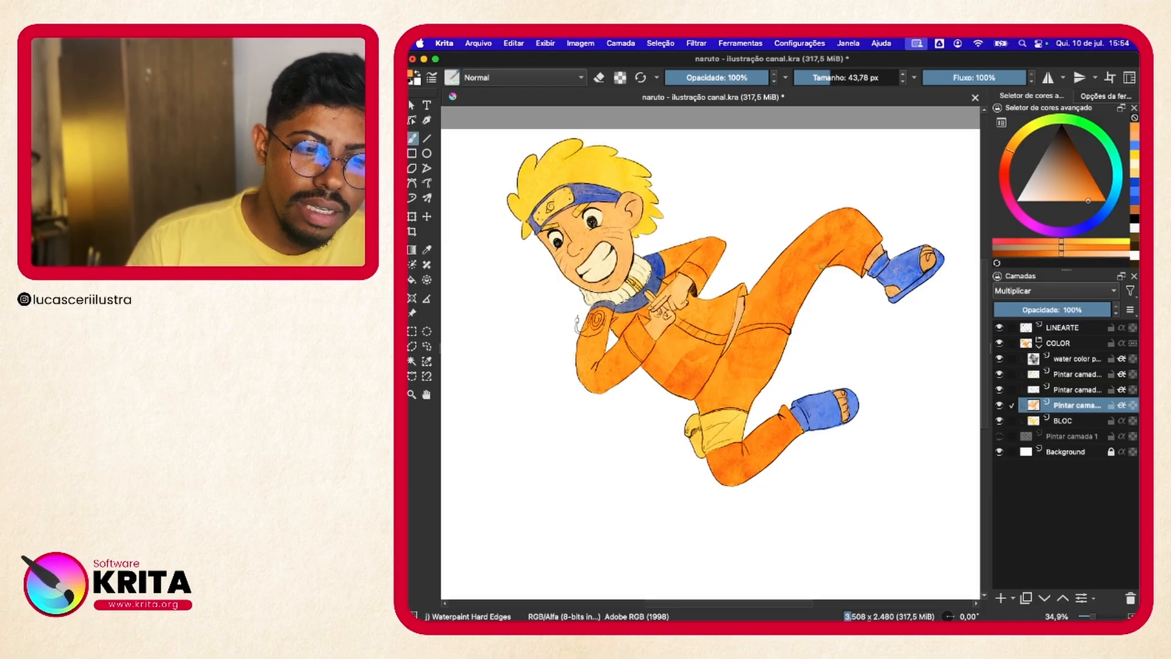
pyautogui.click(1075, 388)
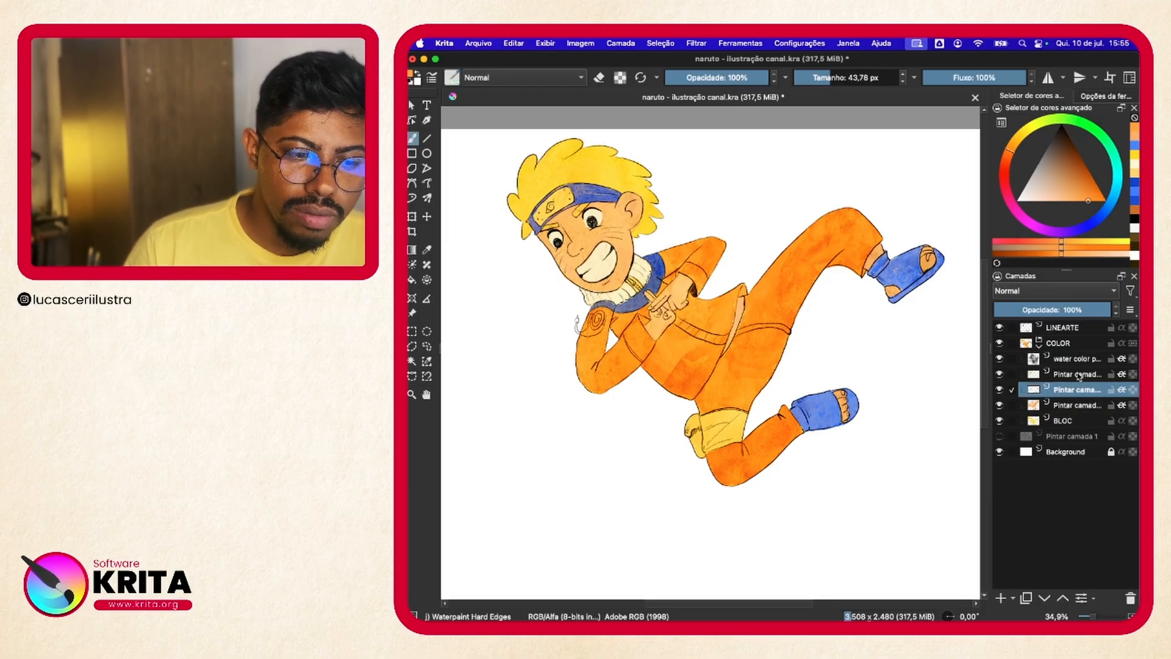
pyautogui.click(1078, 374)
pyautogui.click(1058, 391)
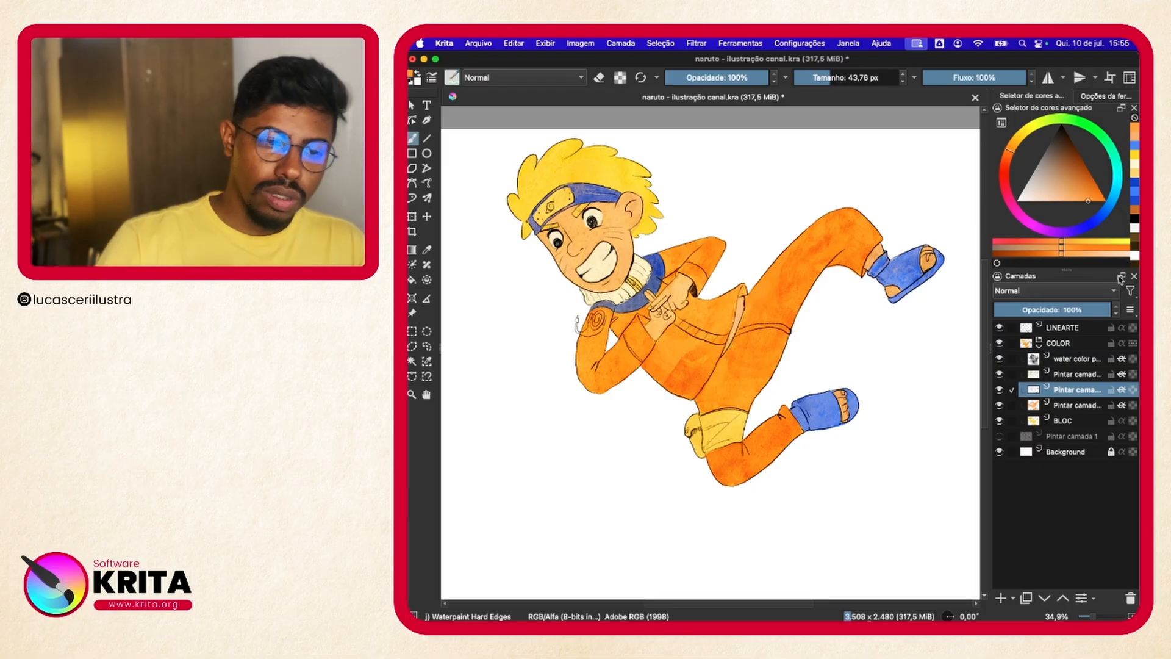
pyautogui.click(1063, 296)
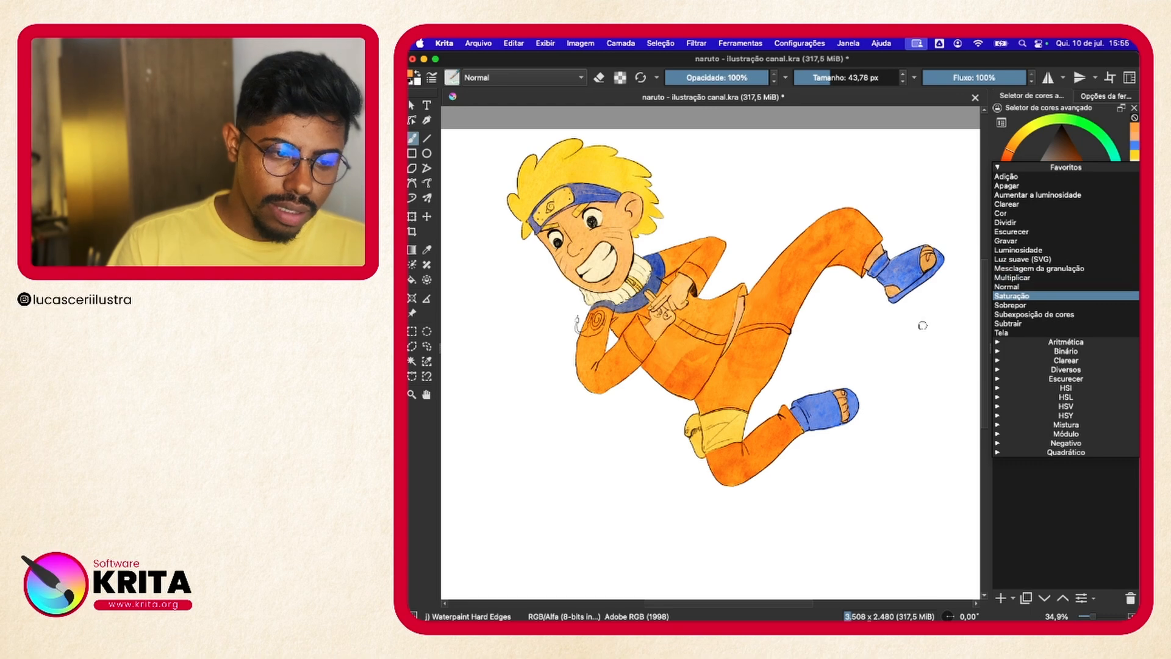
pyautogui.click(964, 341)
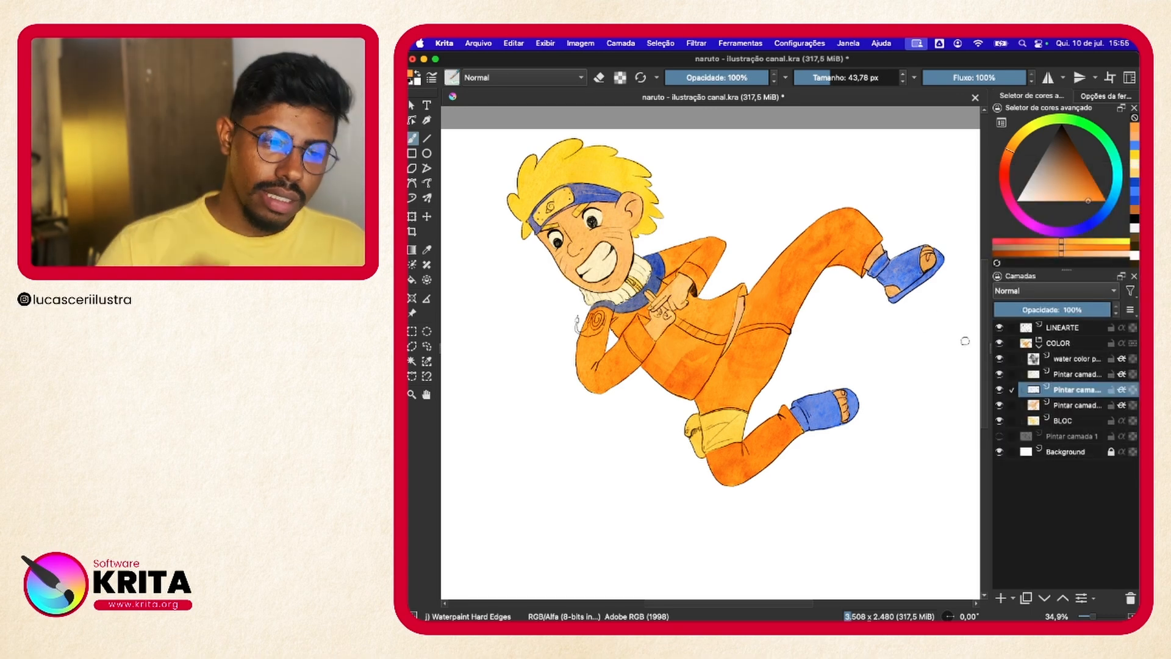